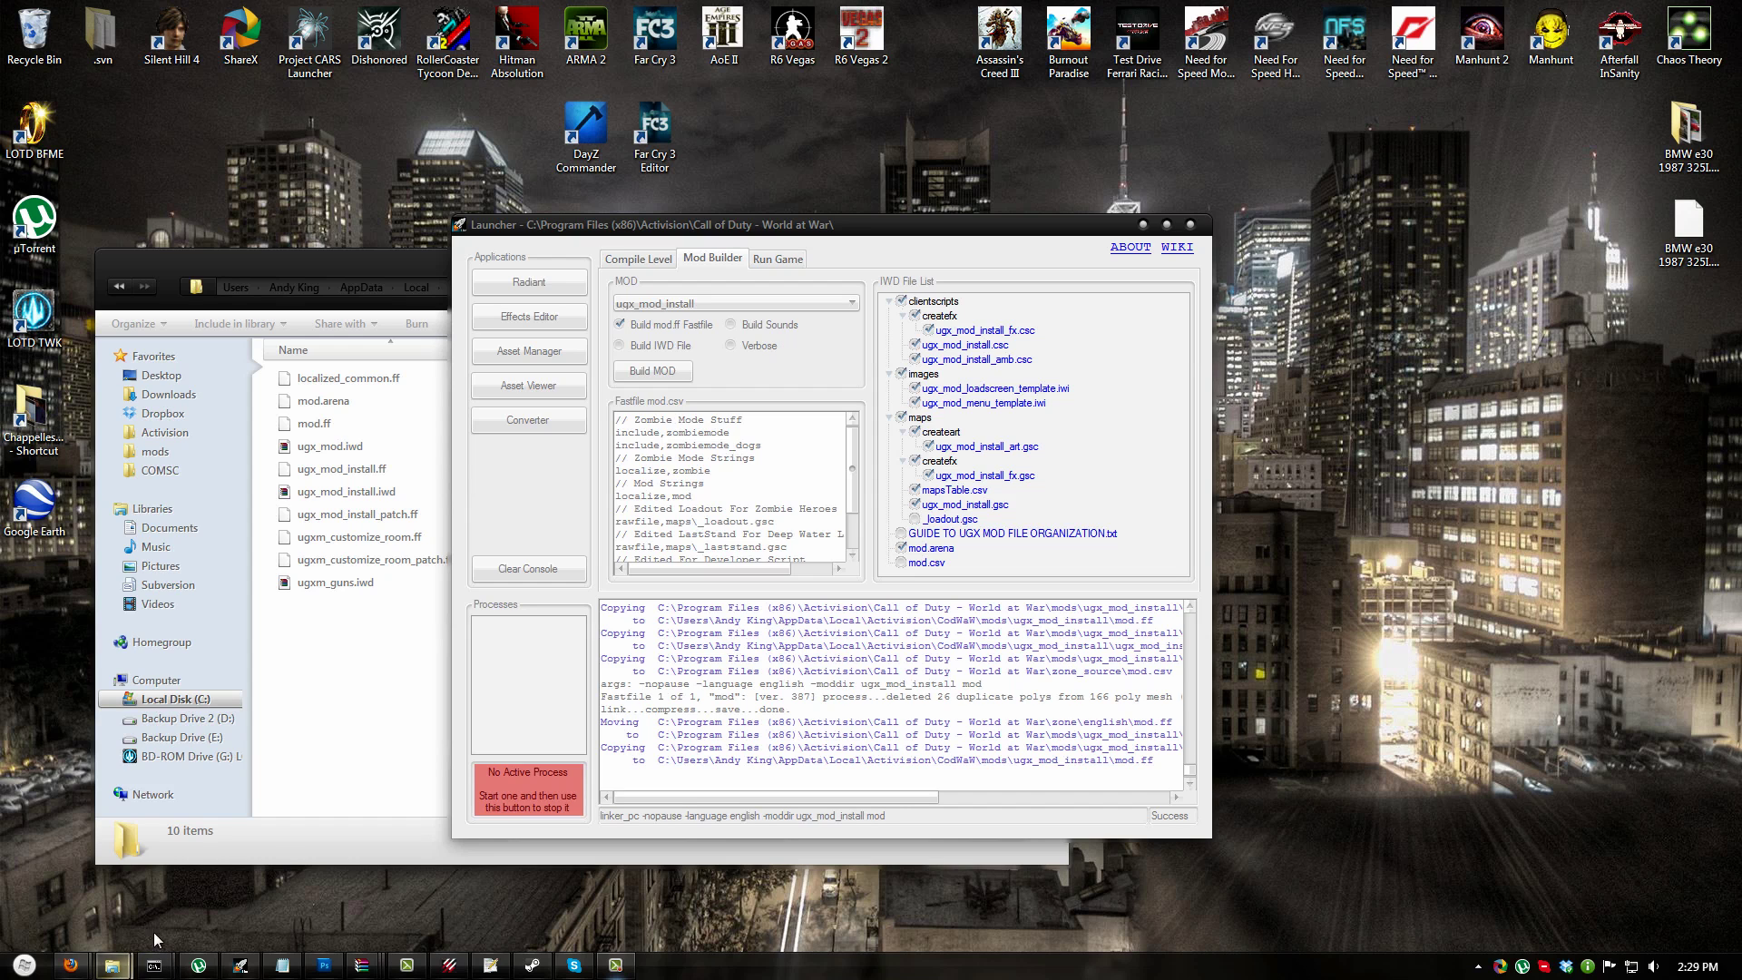
- Launch CoD Project Mover.exe from the Apps folder on drive C, close that folder window and move the program clear of it
click(25, 965)
click(259, 752)
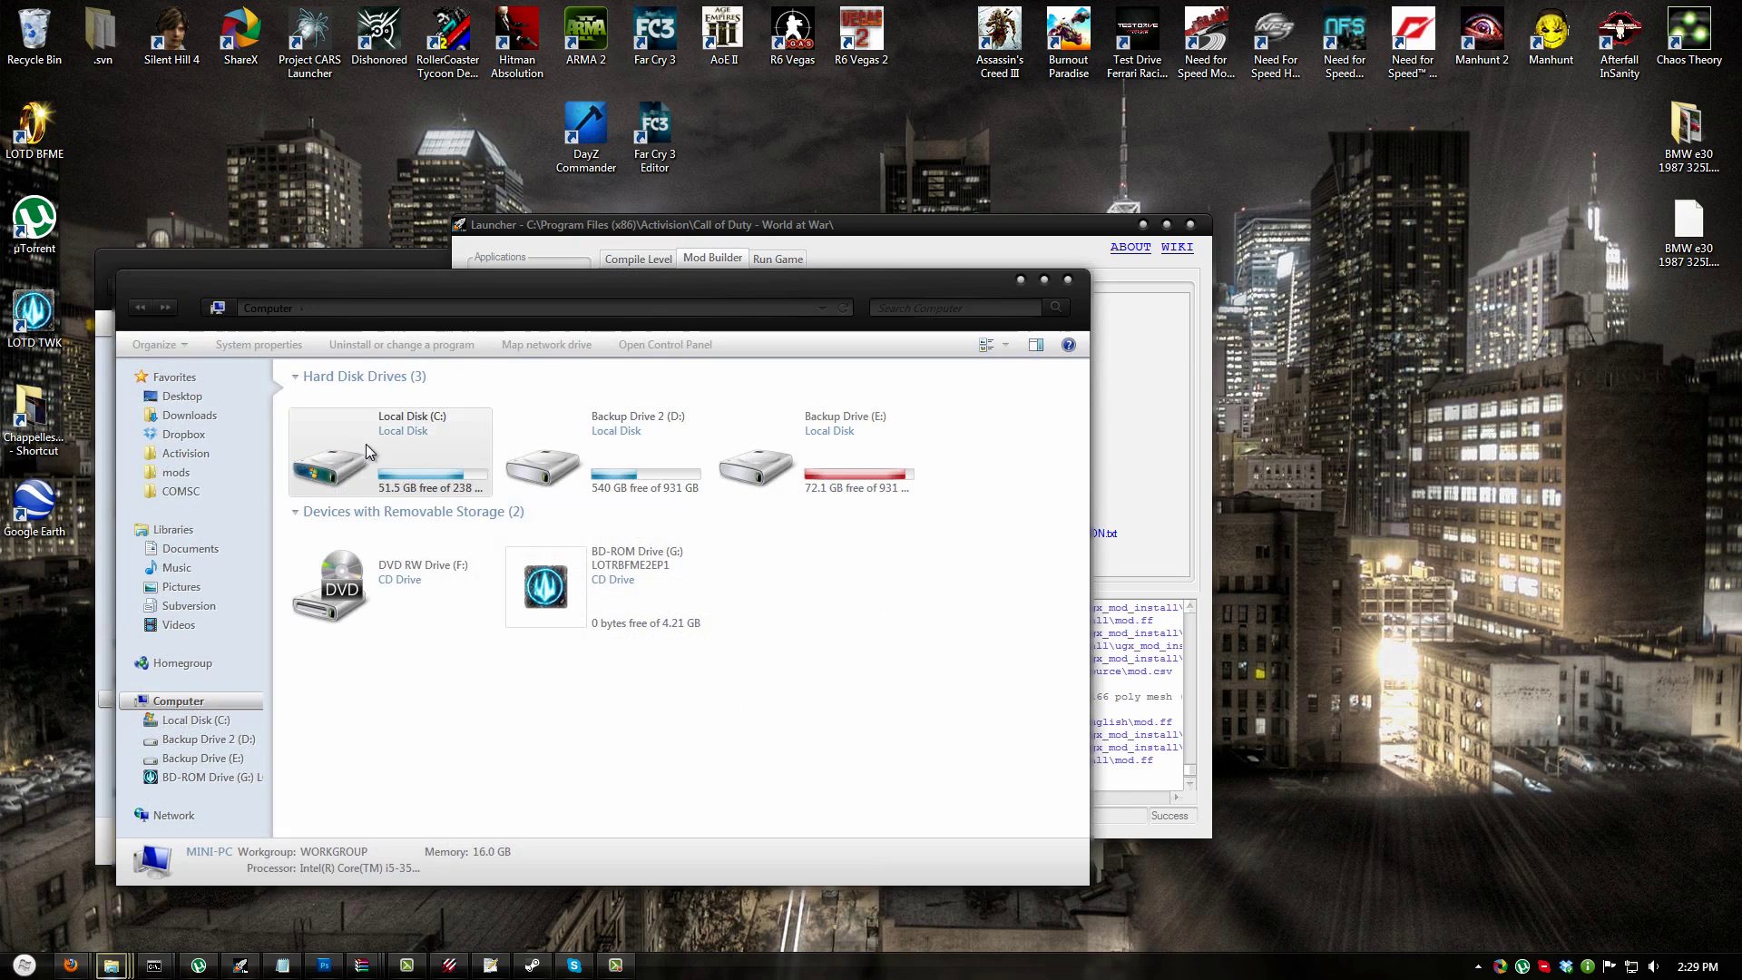
double_click(367, 451)
double_click(343, 399)
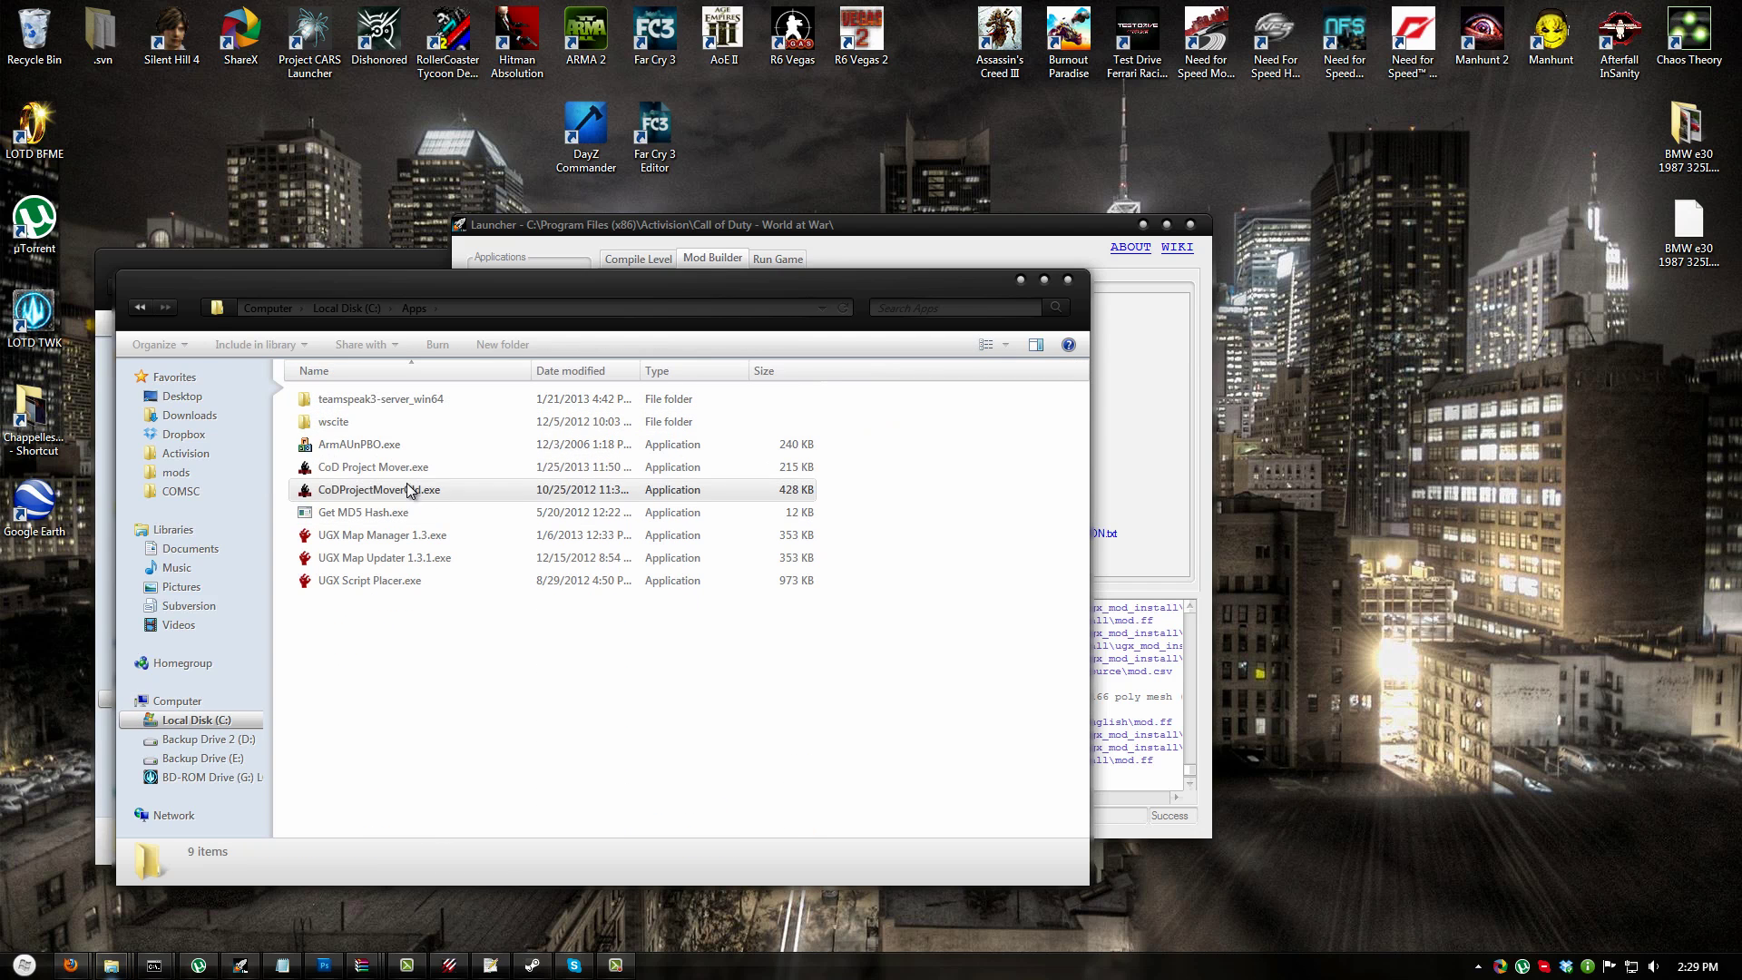
double_click(399, 467)
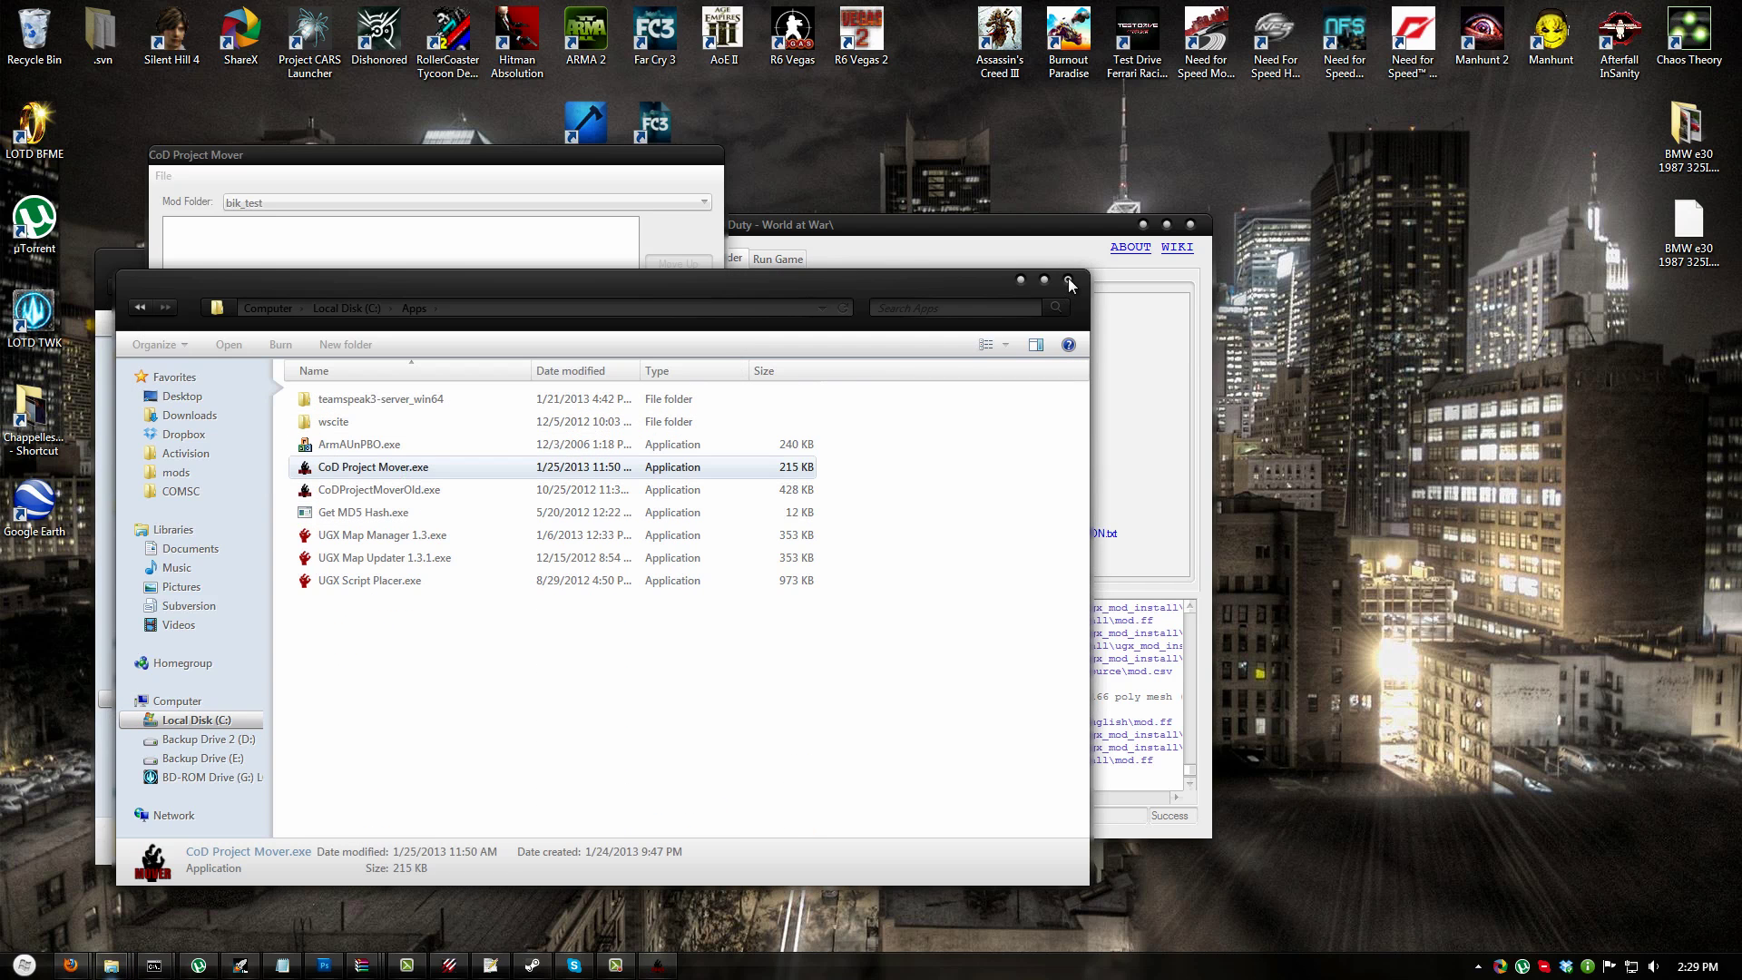
click(1069, 279)
drag(621, 176, 953, 171)
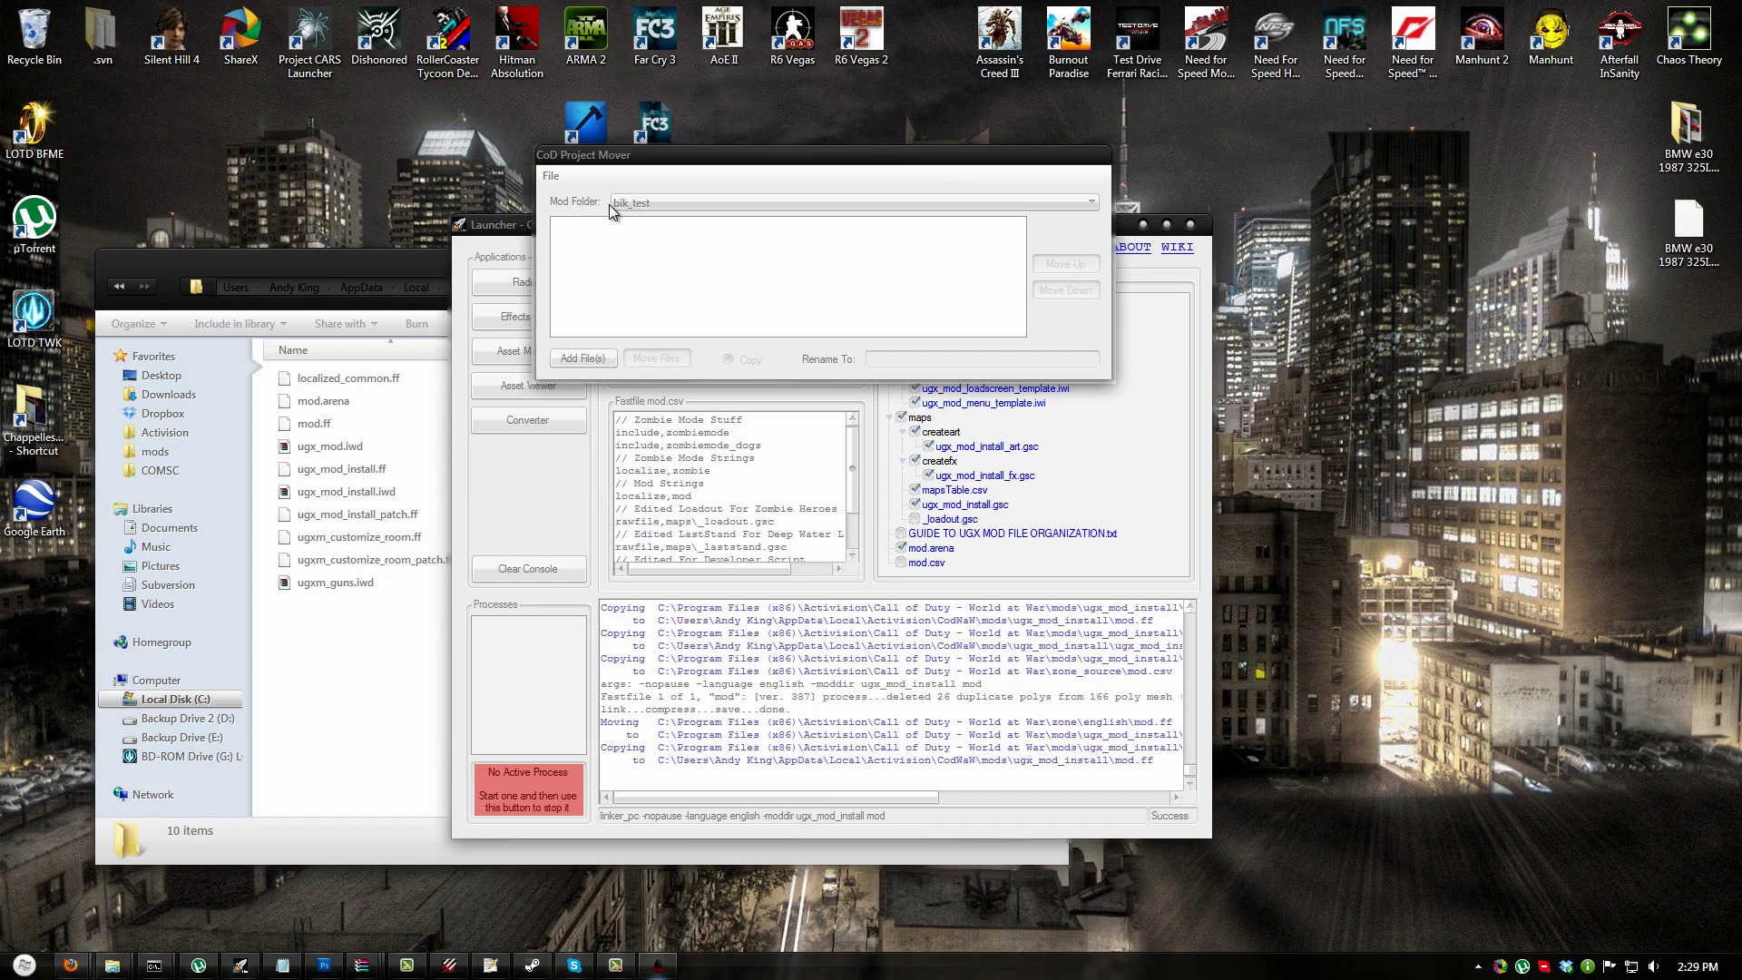
- Set the mod folder to ugx_mod_install and add mod.ff from the ugx_mod_install folder to the file list
click(792, 204)
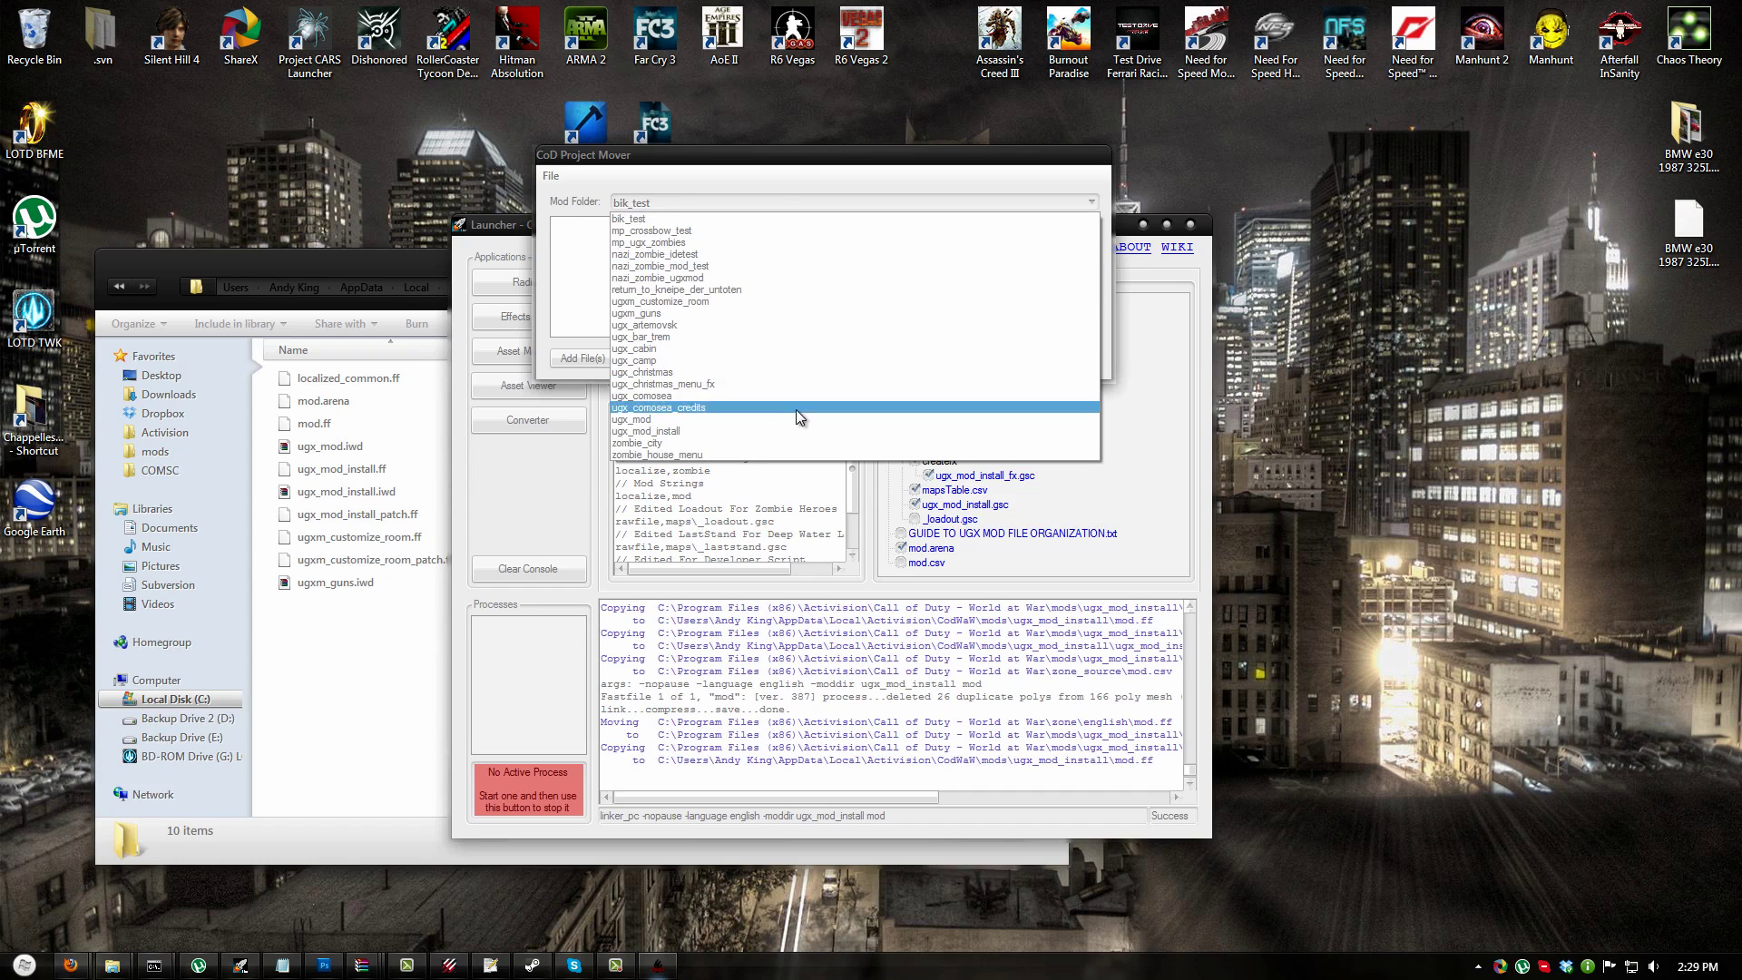
click(677, 432)
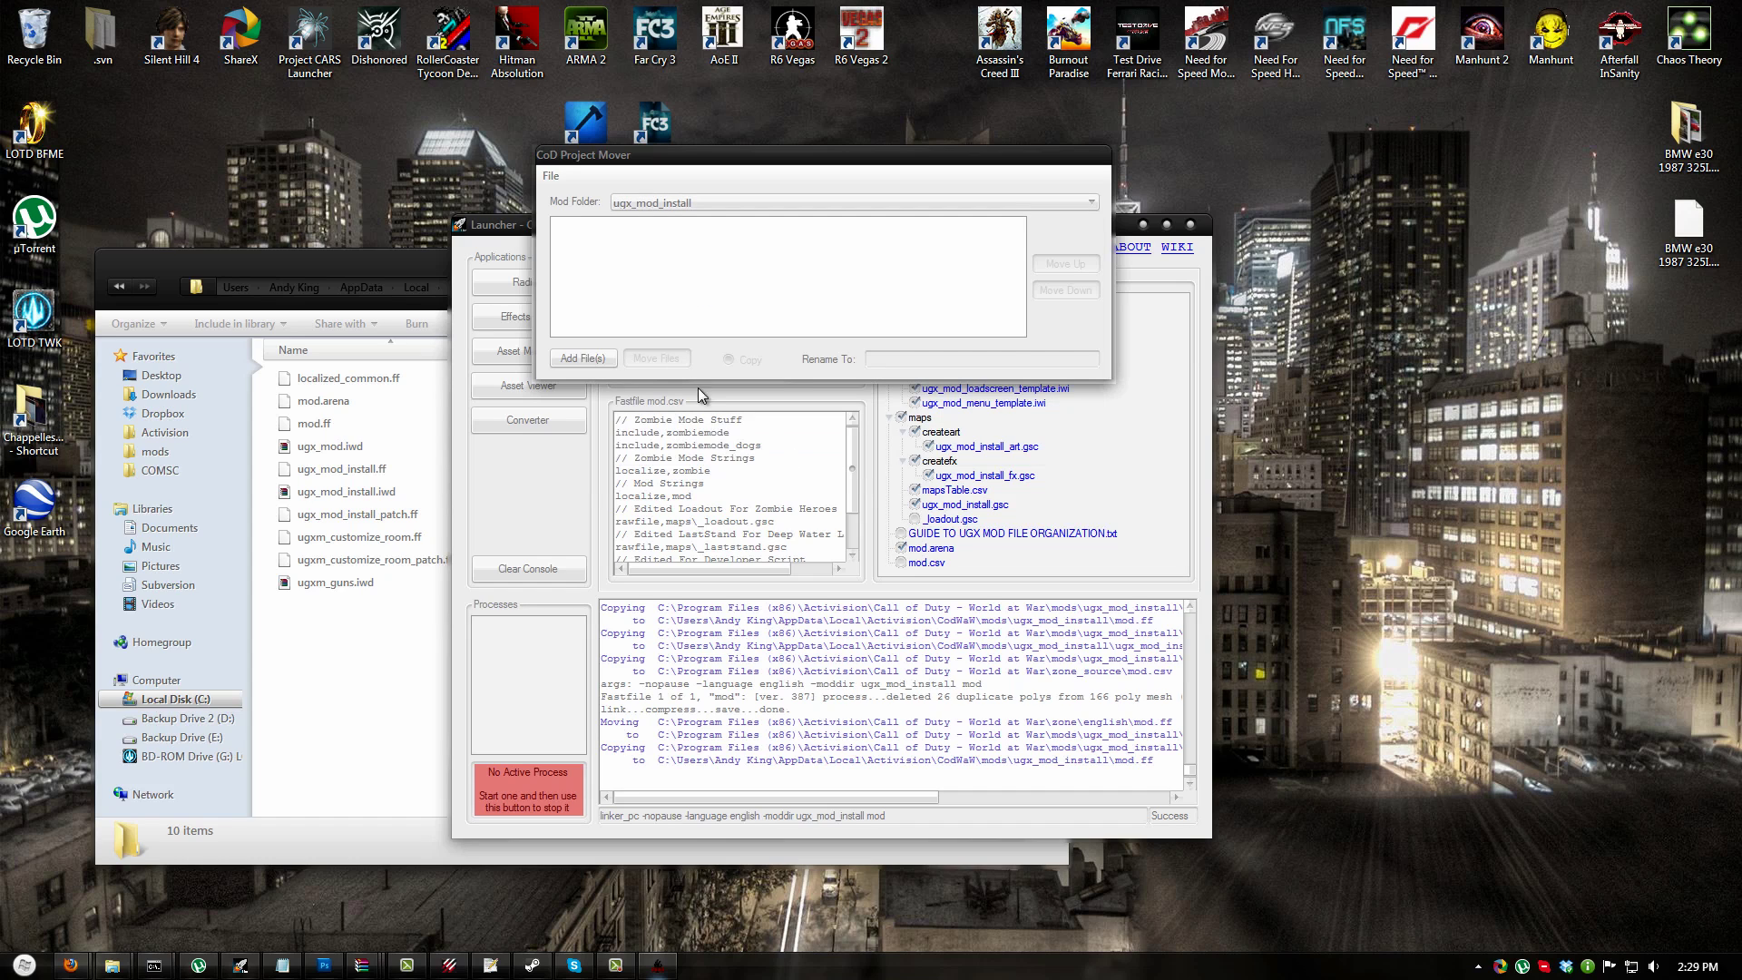
click(586, 359)
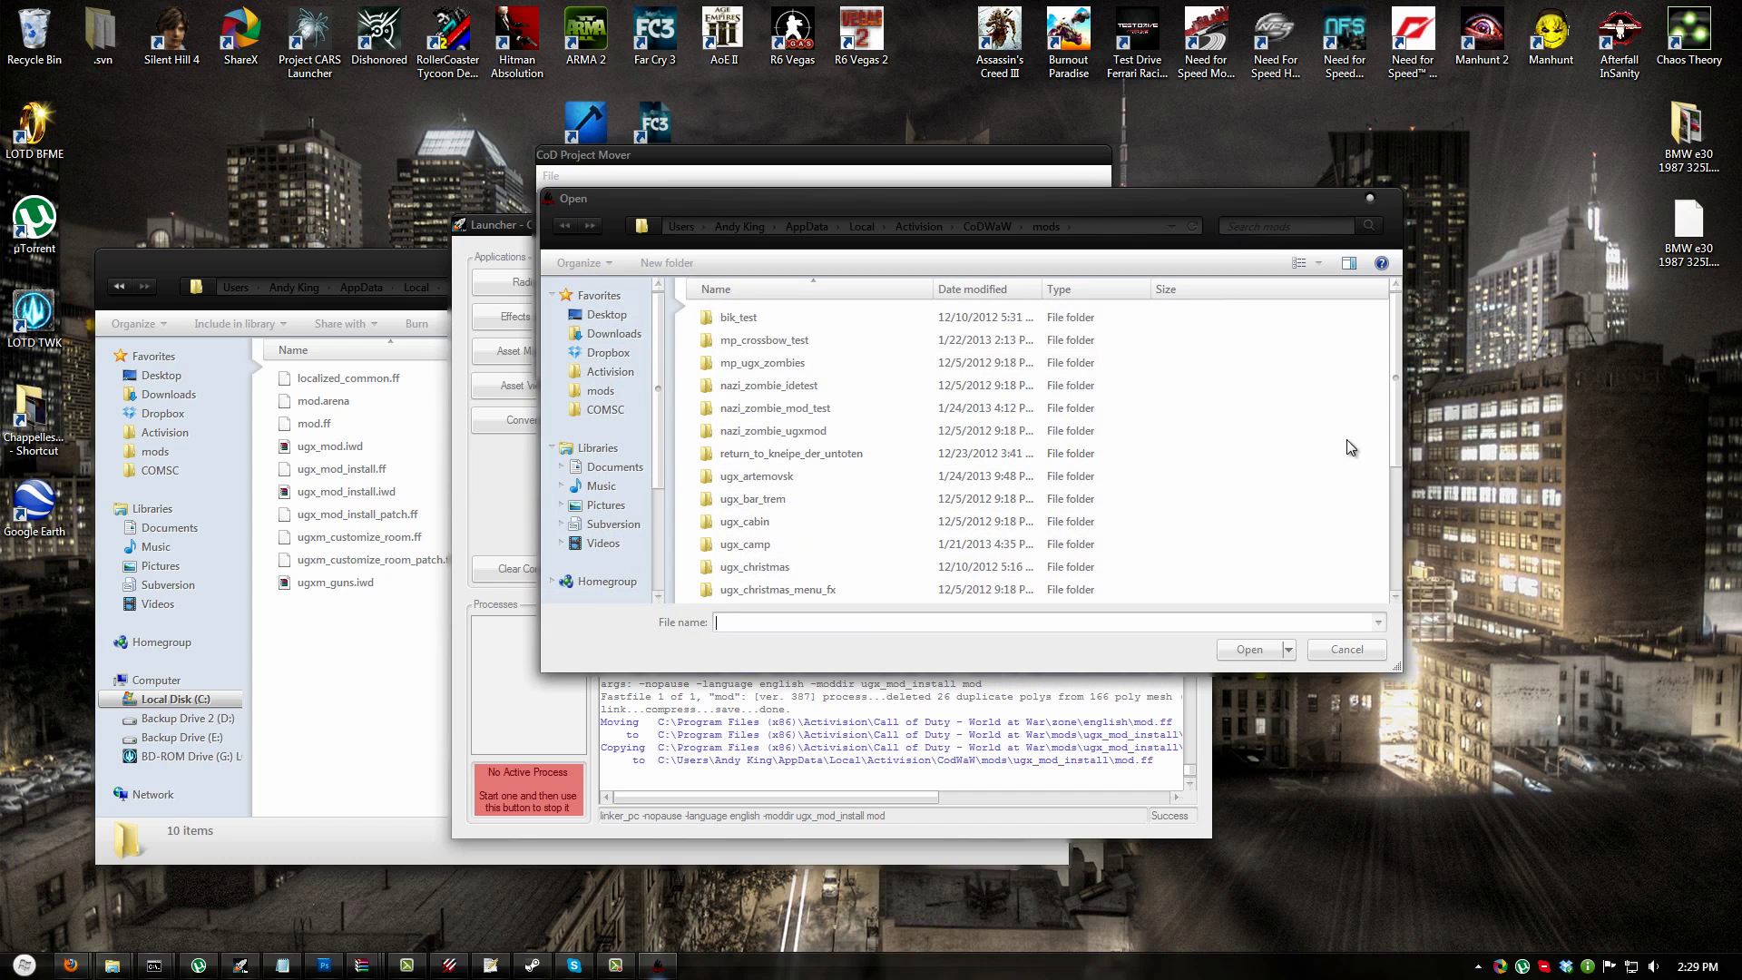
scroll(1396, 381, down, 5)
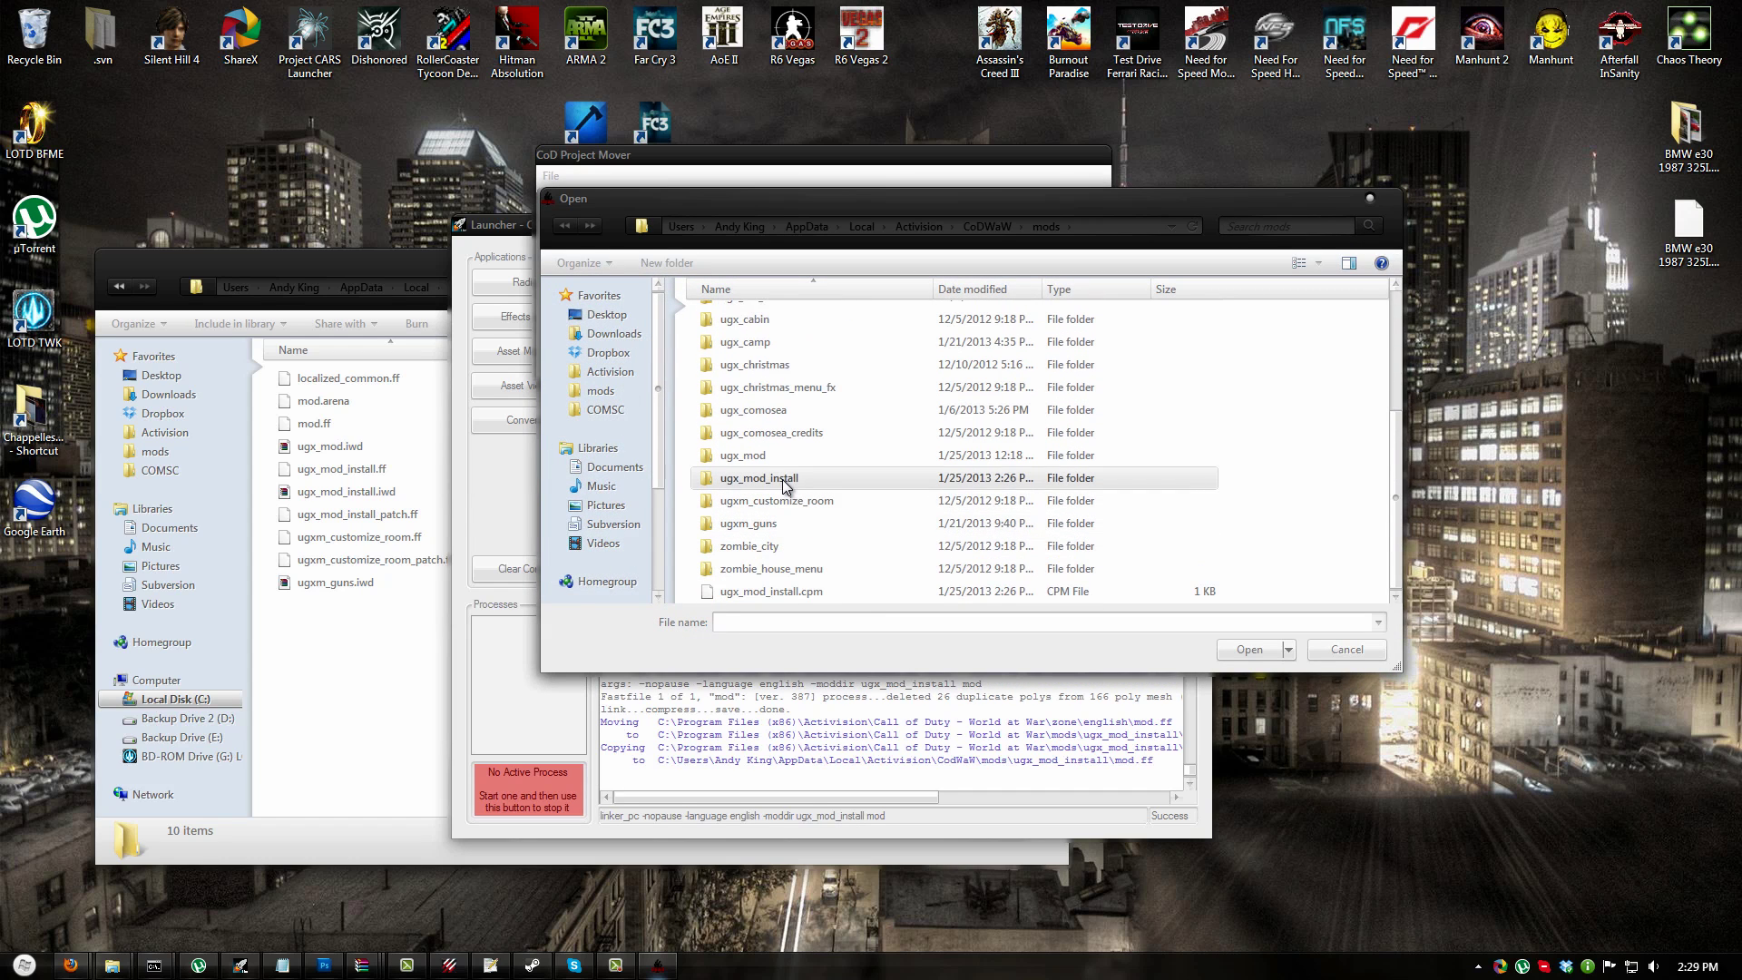
double_click(786, 481)
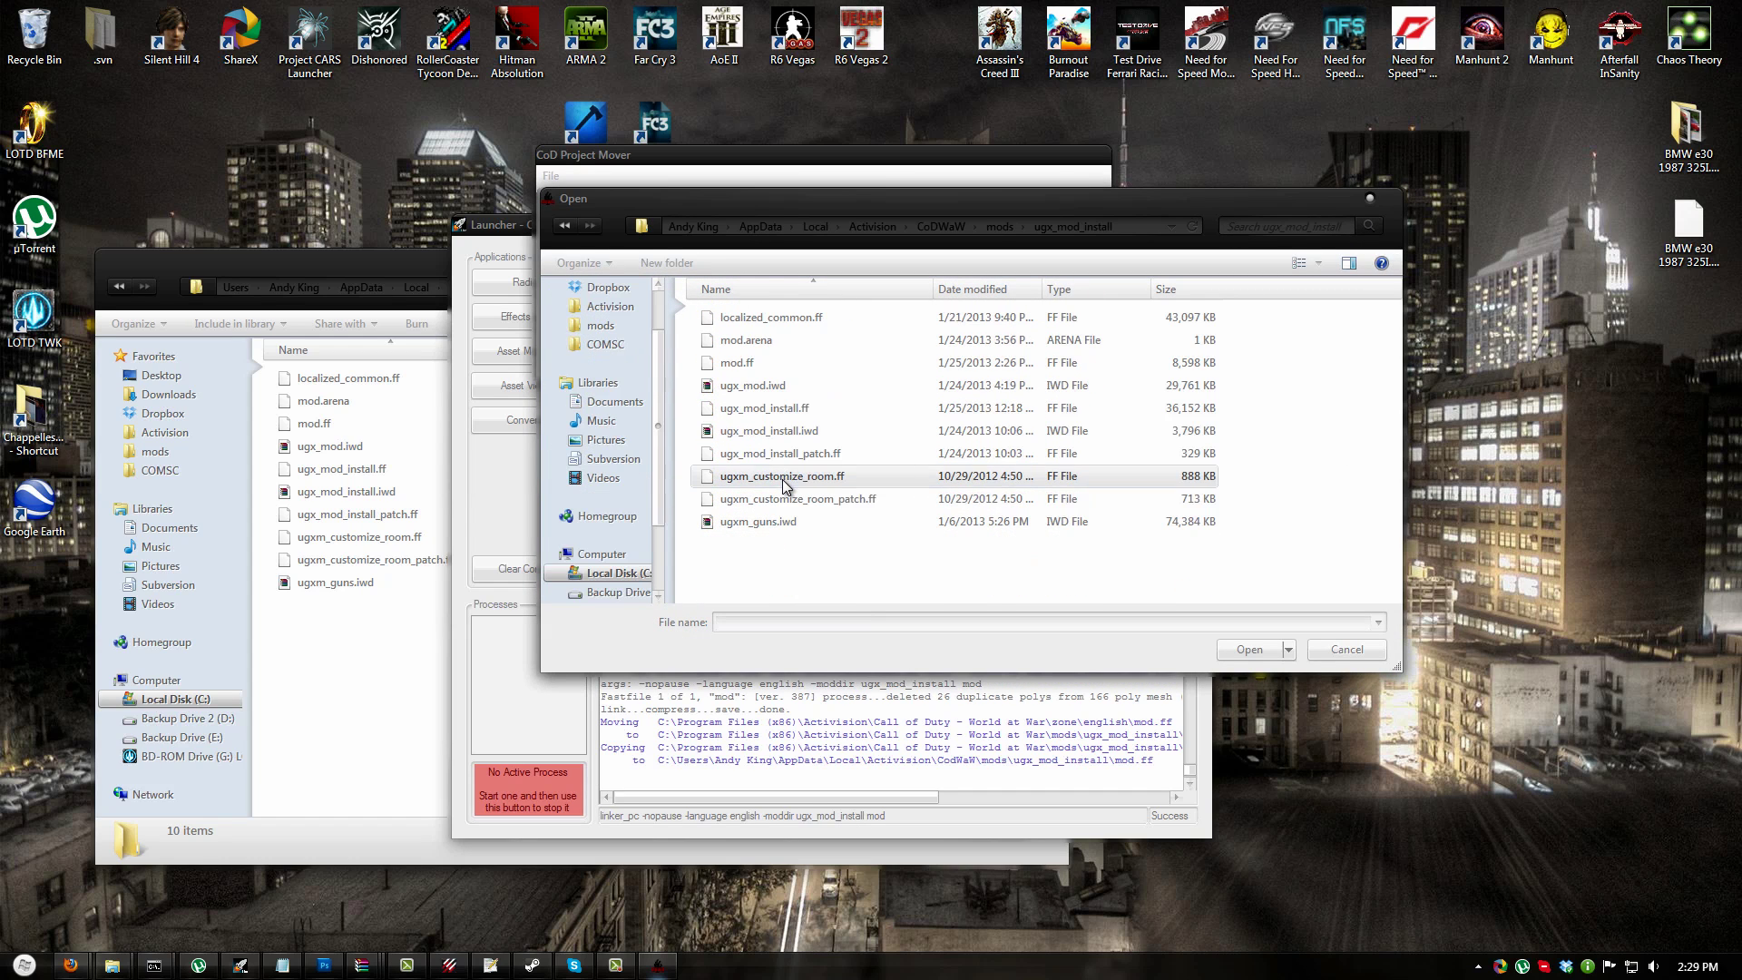
double_click(742, 364)
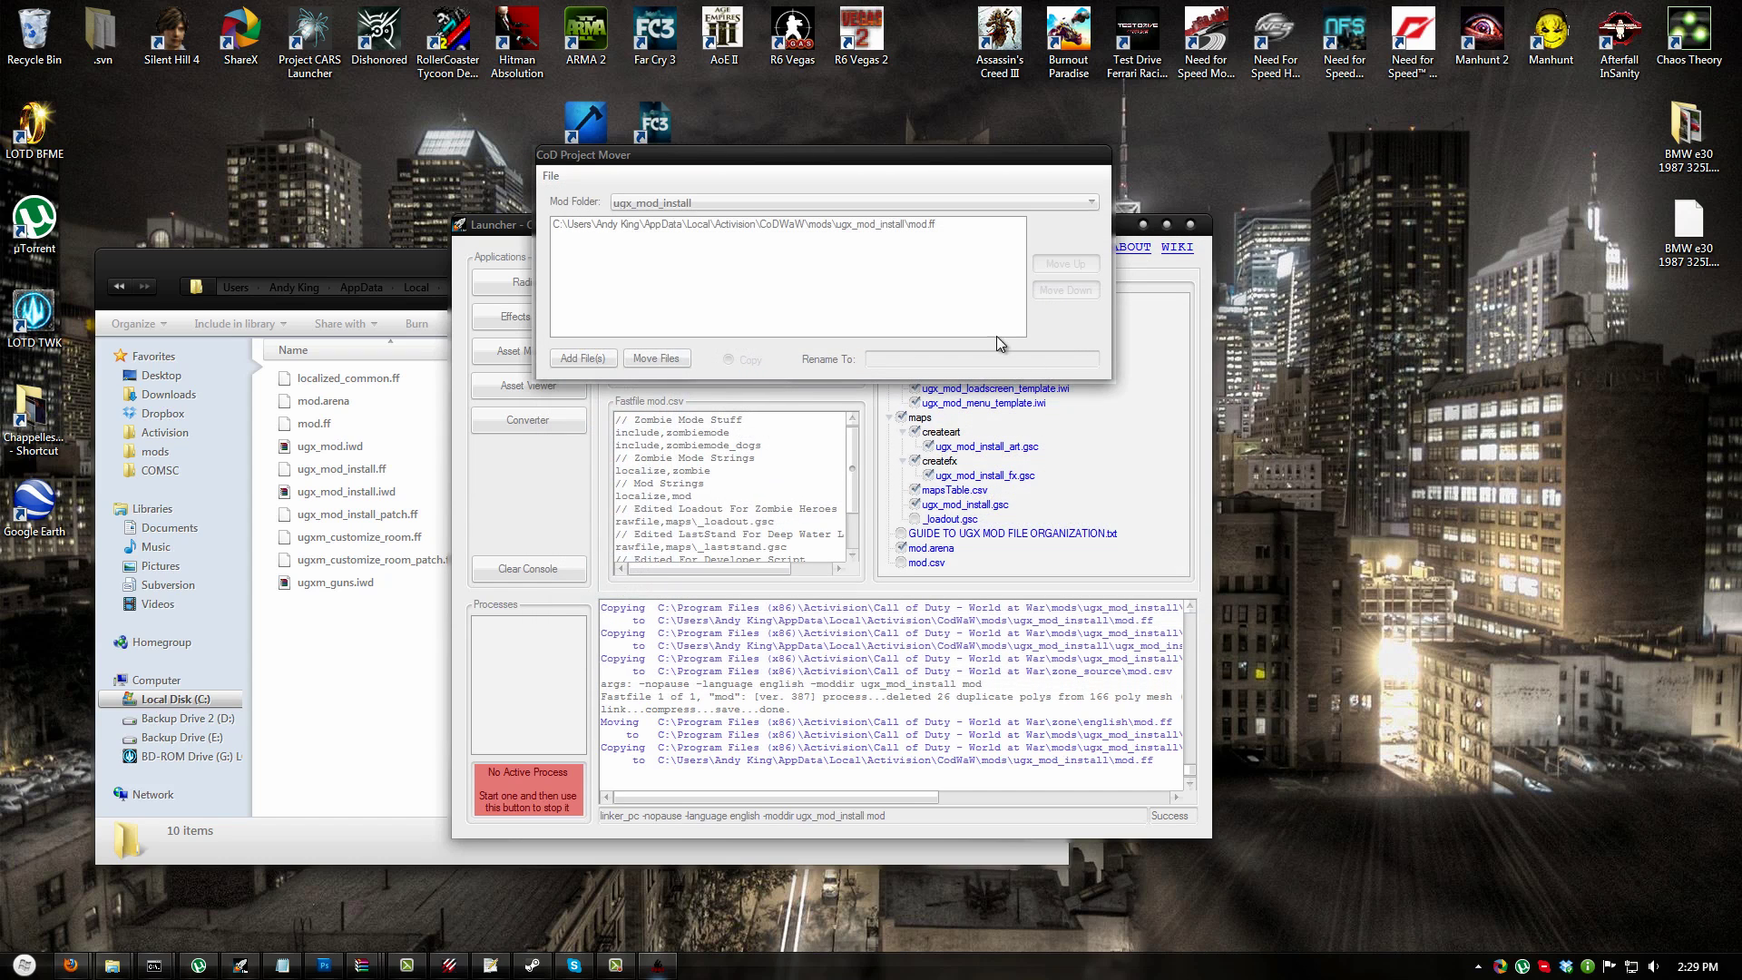
- Set the rename target of the listed ugx_mod_install mod.ff to localized_ugx_mod_install.ff
click(831, 225)
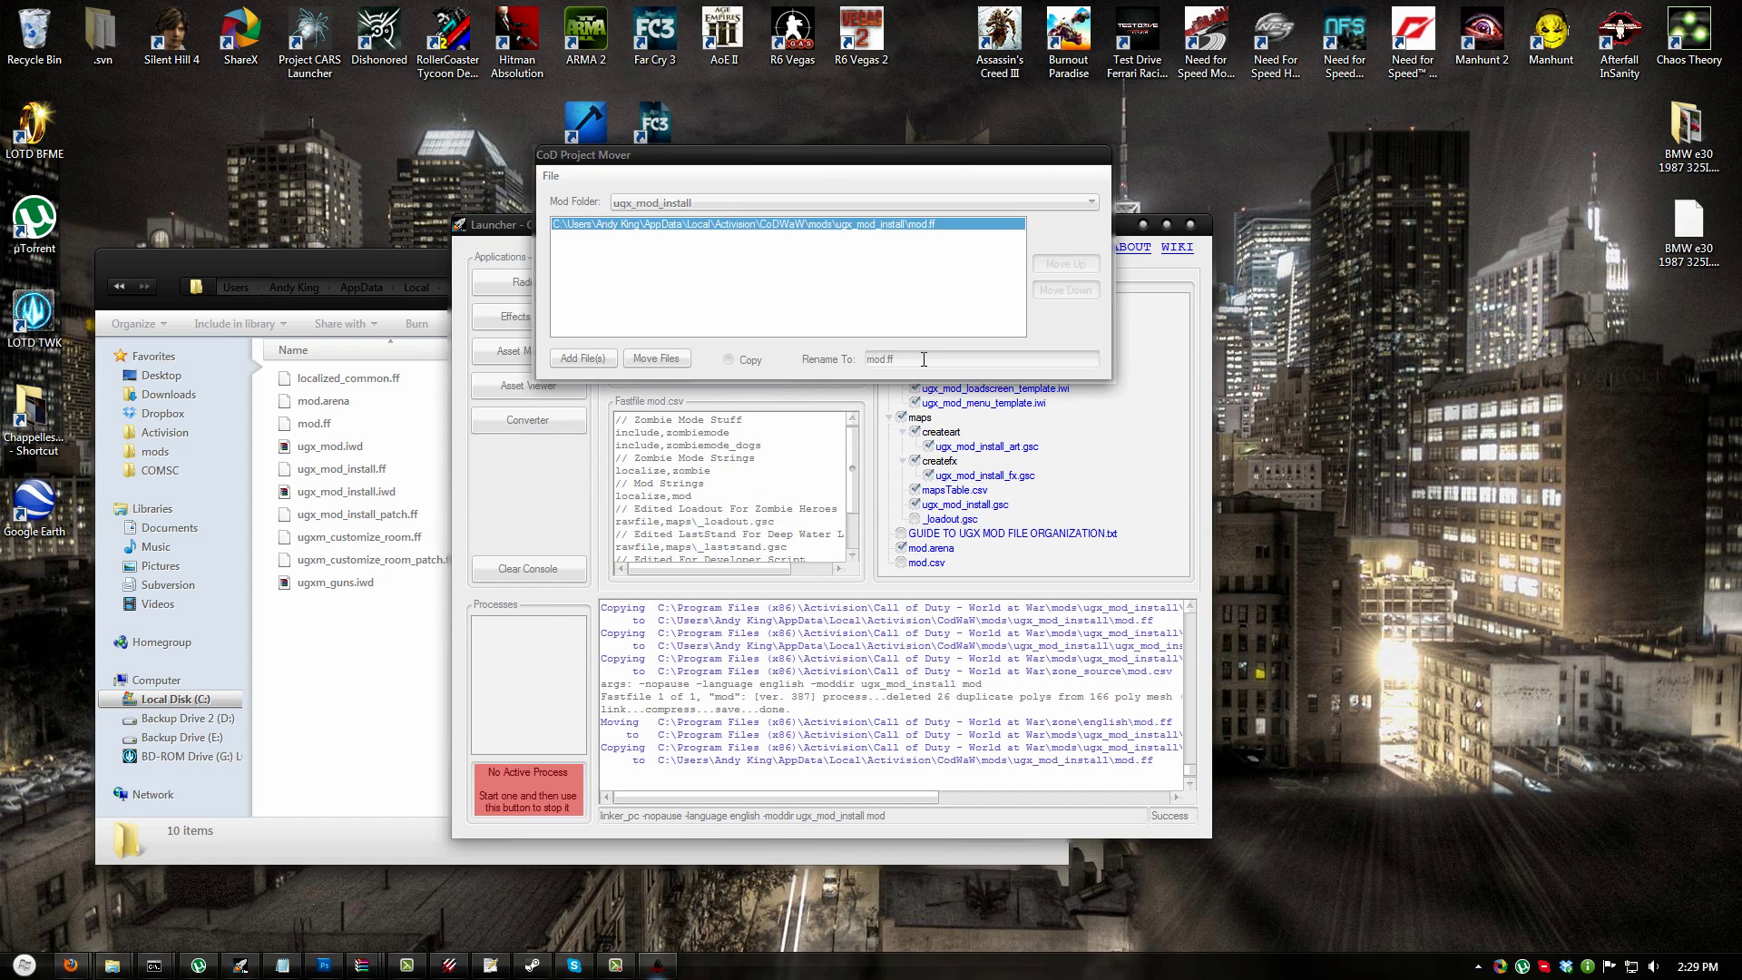
text(local)
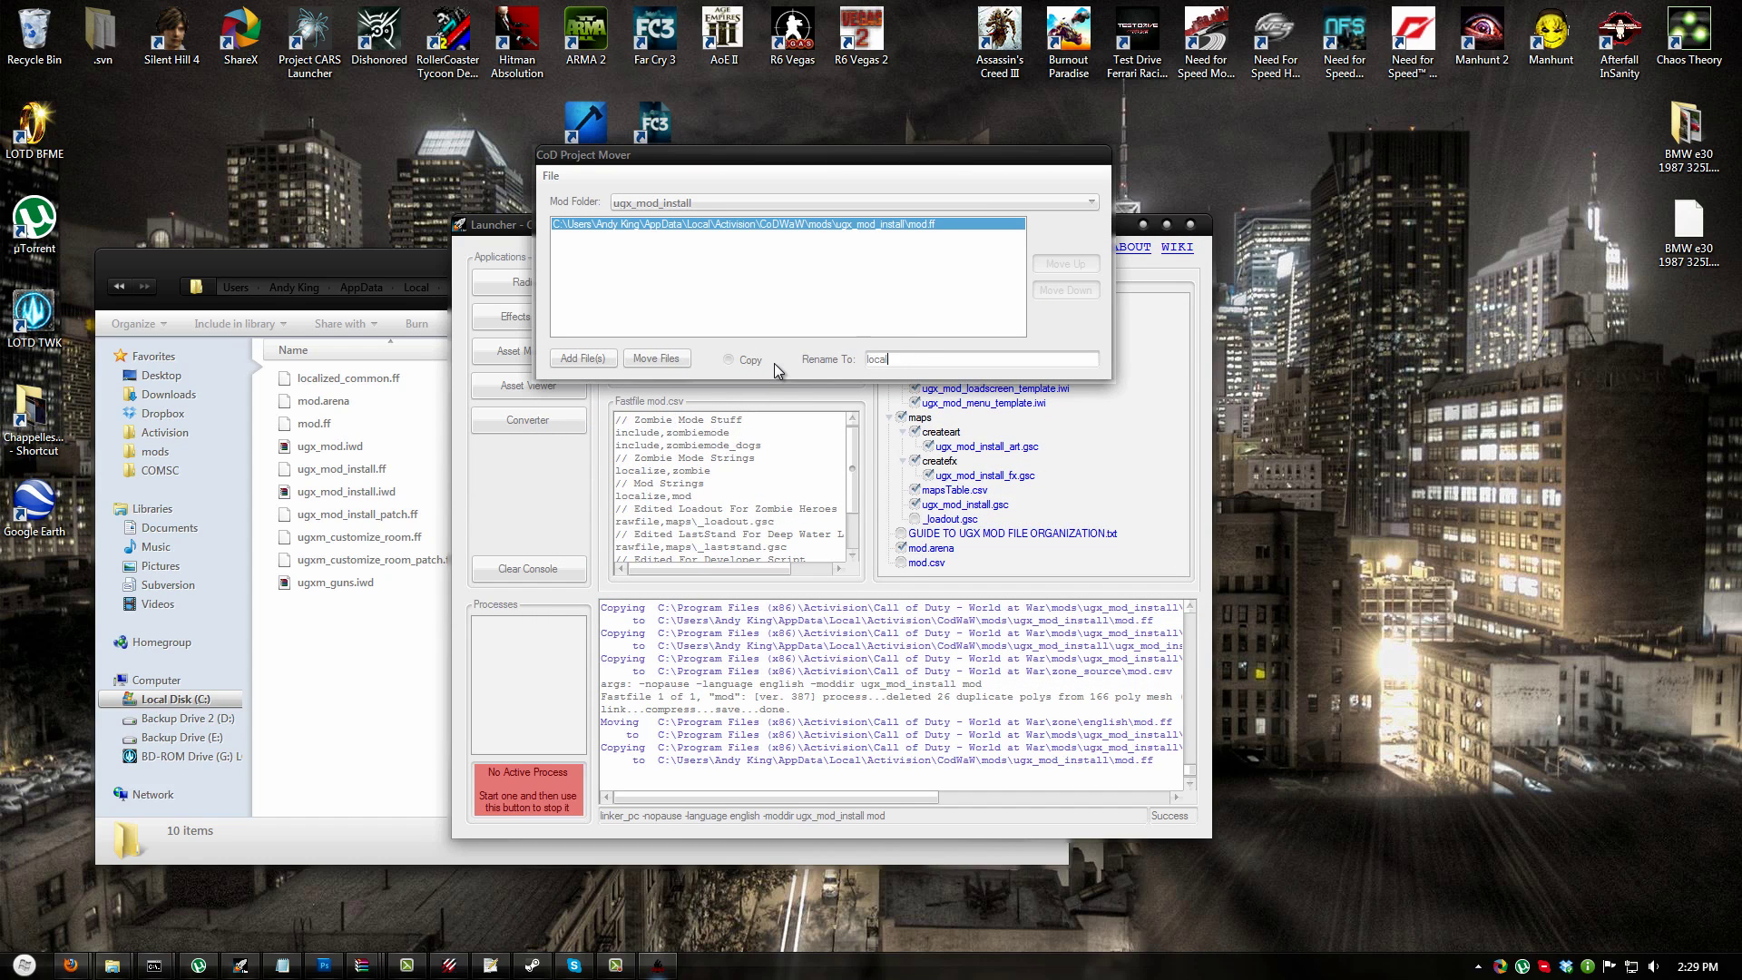
text(ized_ugx_m)
key(BackSpace)
key(BackSpace)
text(mo)
key(BackSpace)
key(BackSpace)
text(_mod_install.ff)
- Add mod.ff from the ugx_mod folder to the file list as a second entry
click(586, 358)
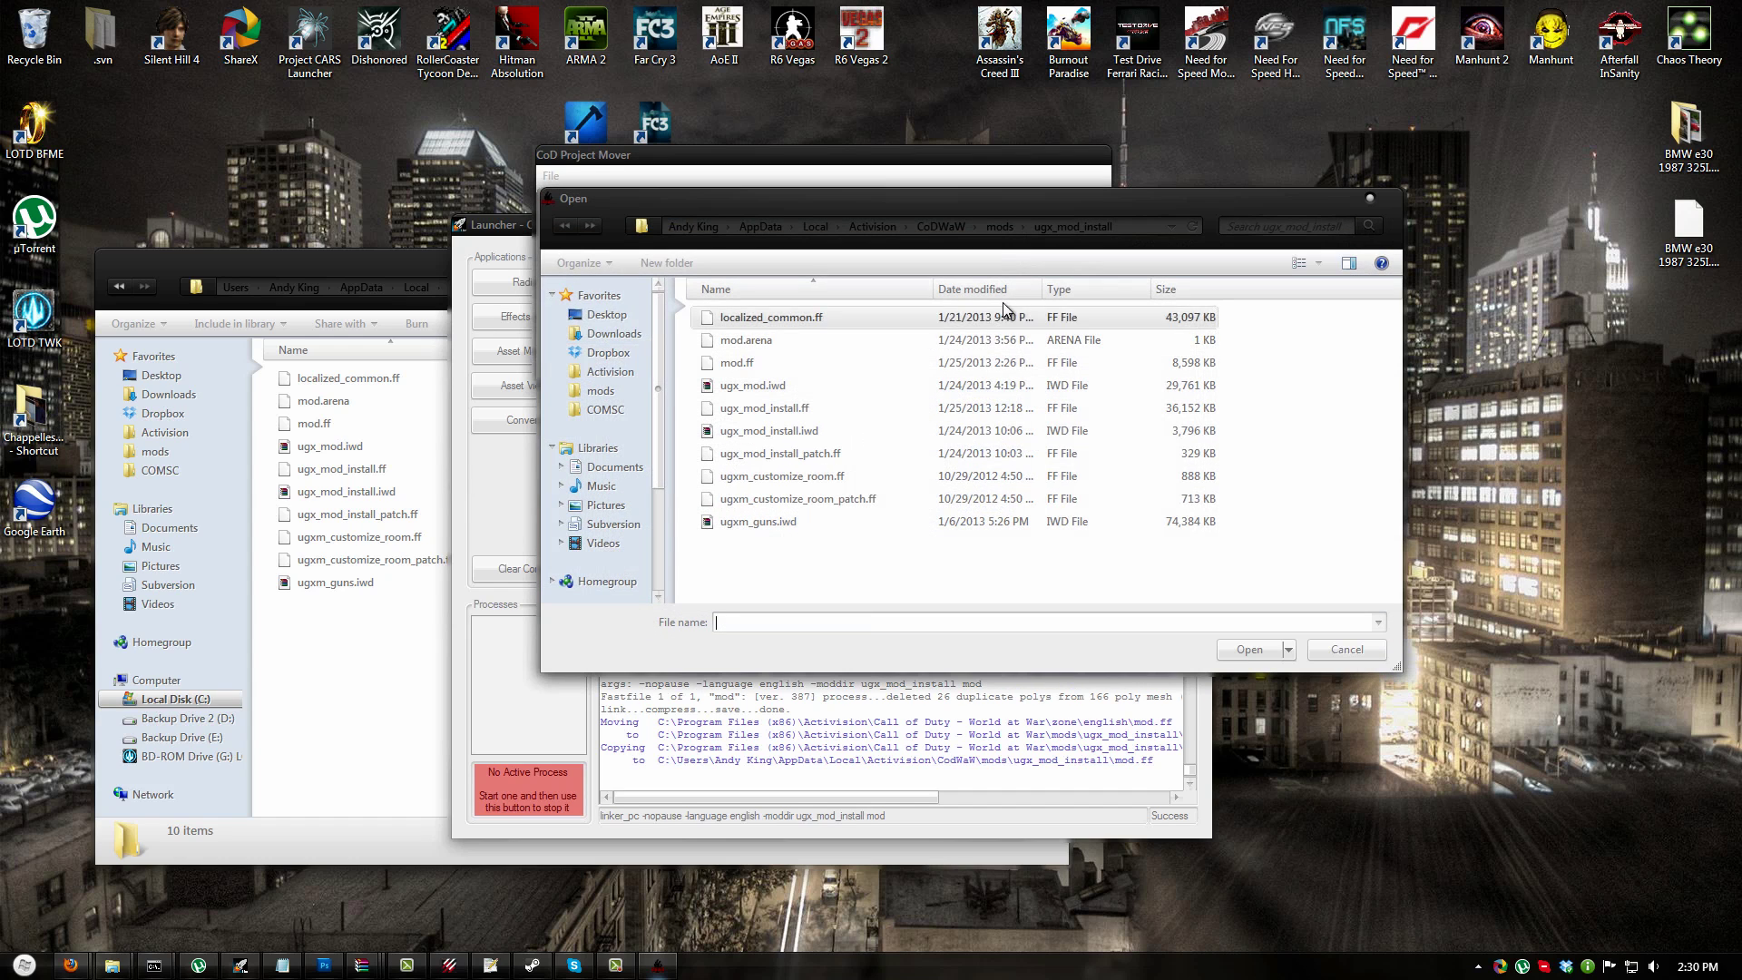
click(1005, 229)
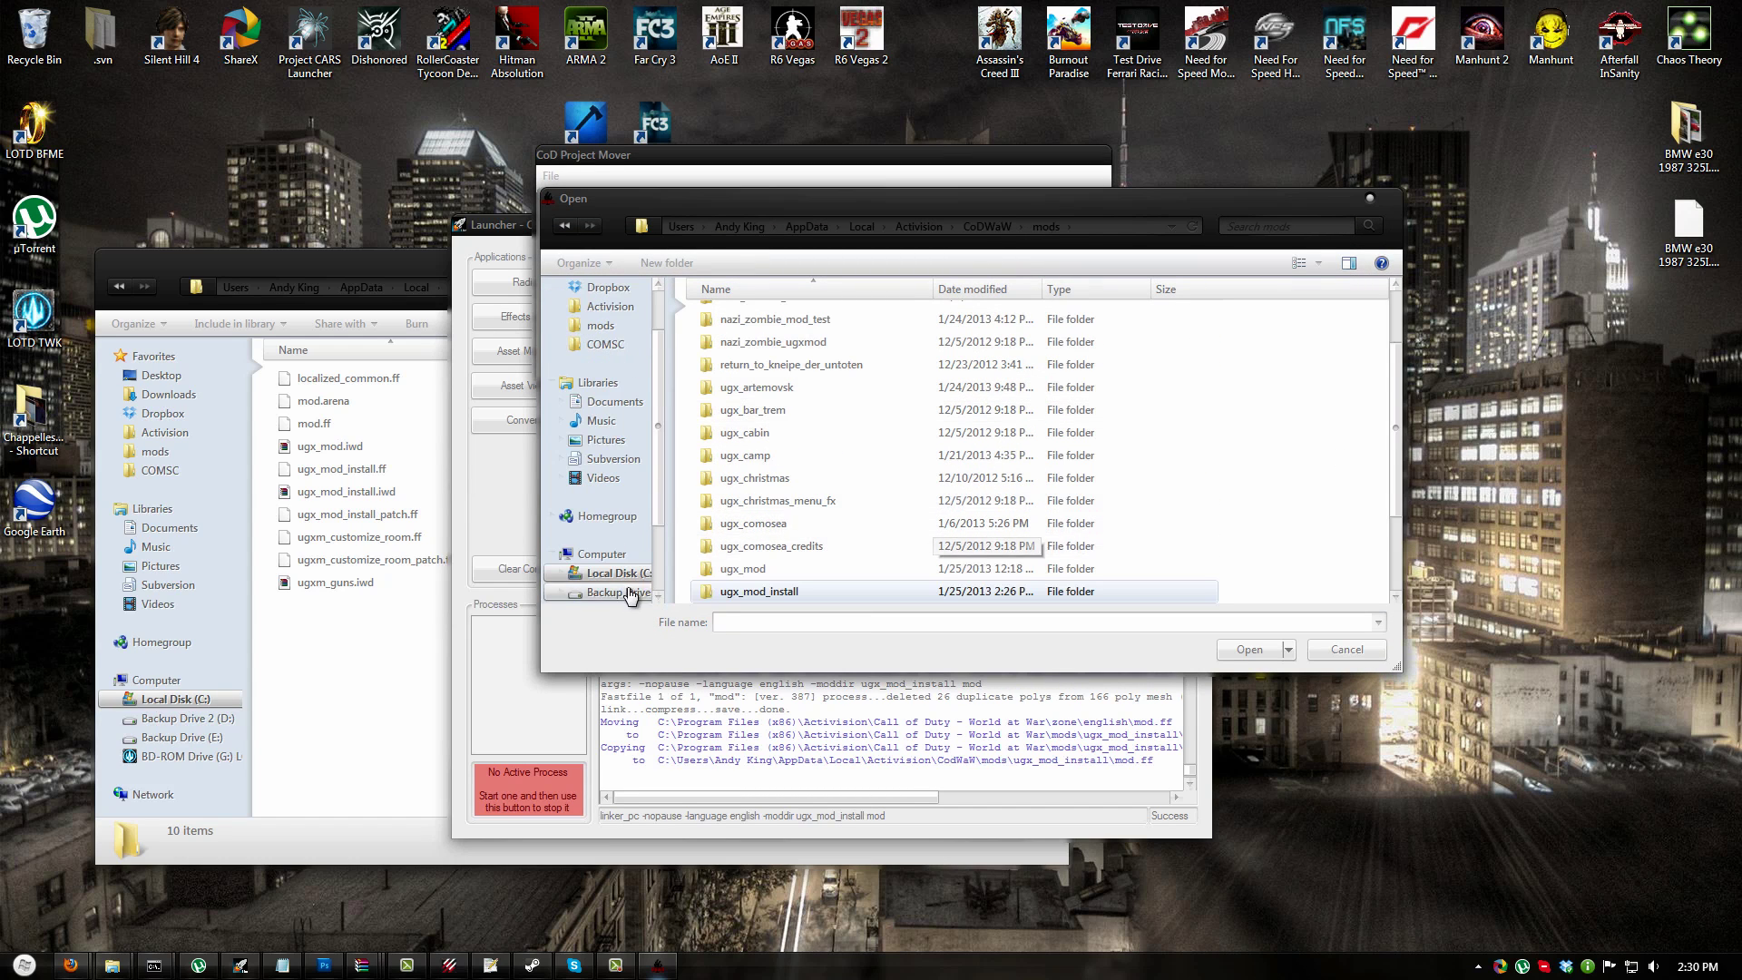
double_click(749, 571)
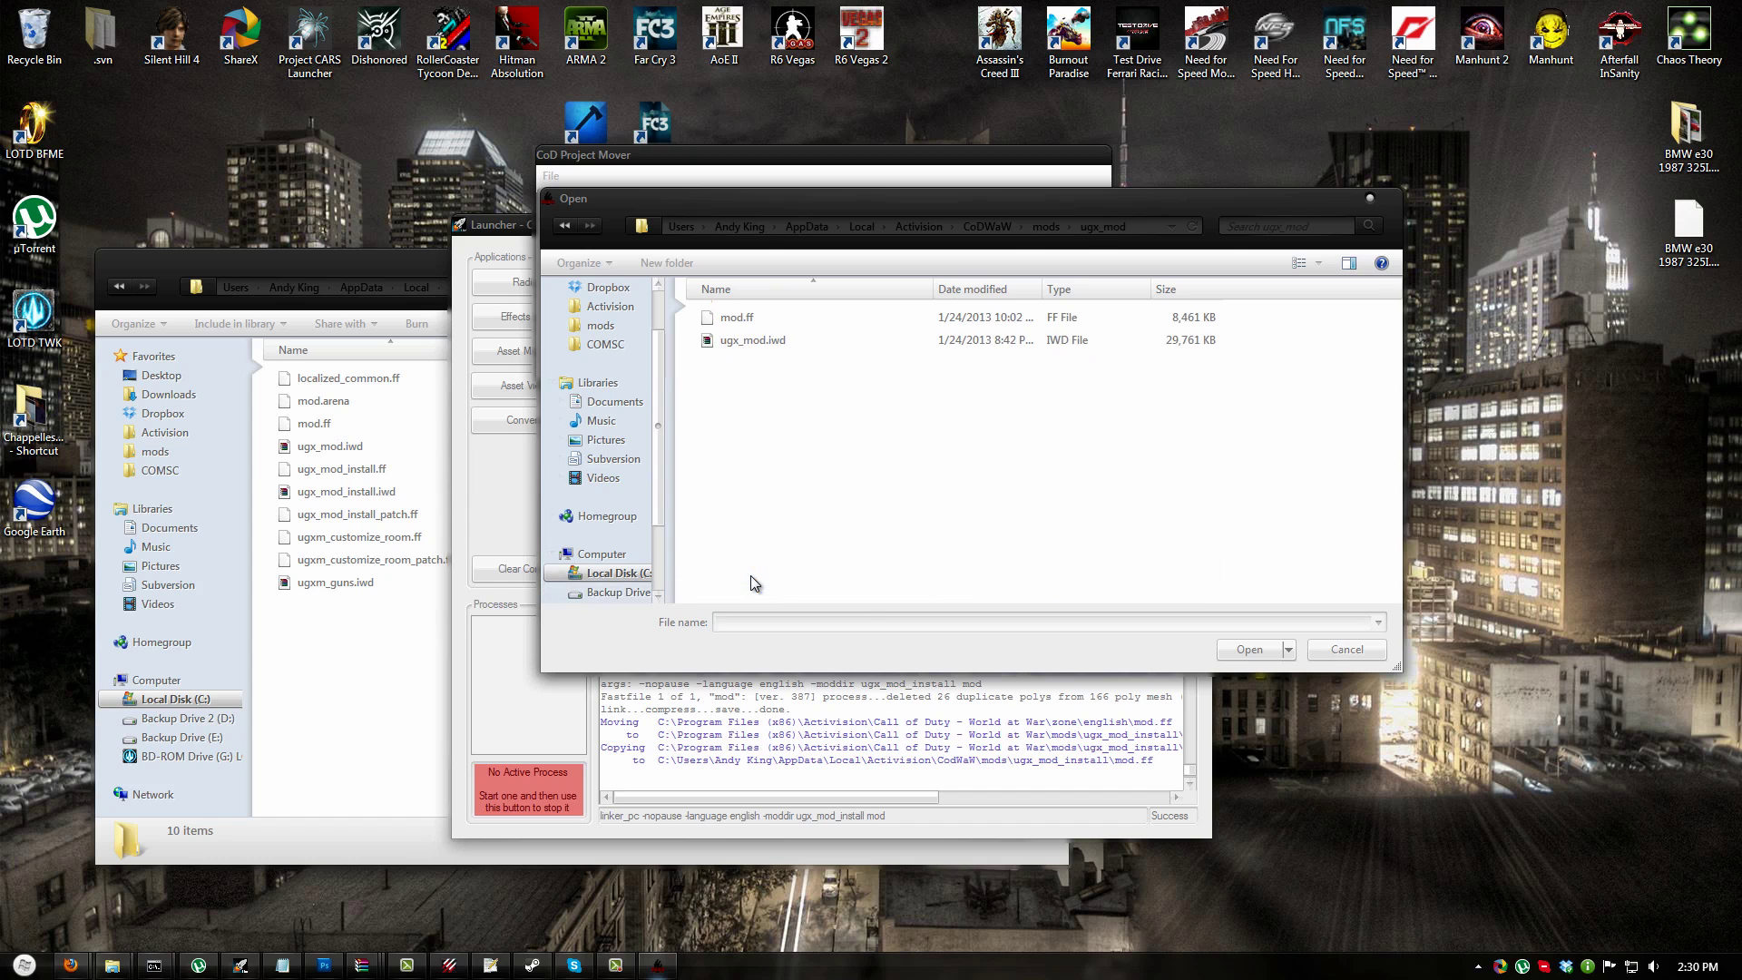
double_click(755, 323)
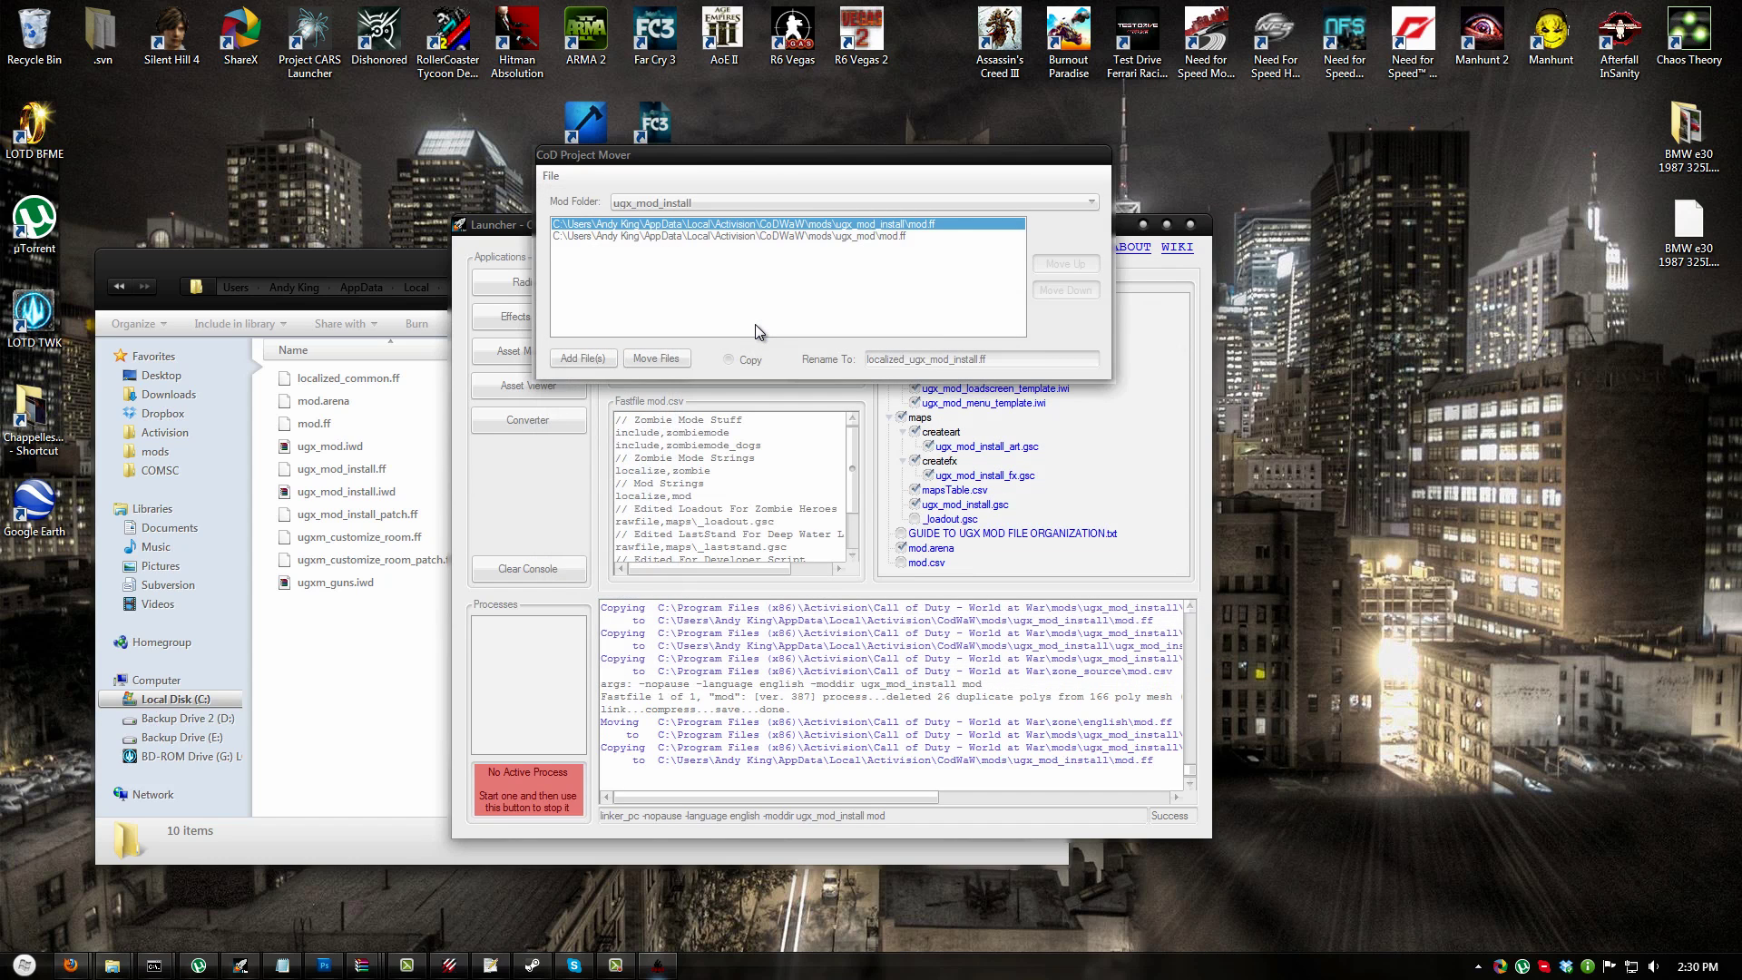
- Move the listed files and check localized_ugx_mod_install.ff and mod.ff in the ugx_mod_install folder
click(661, 358)
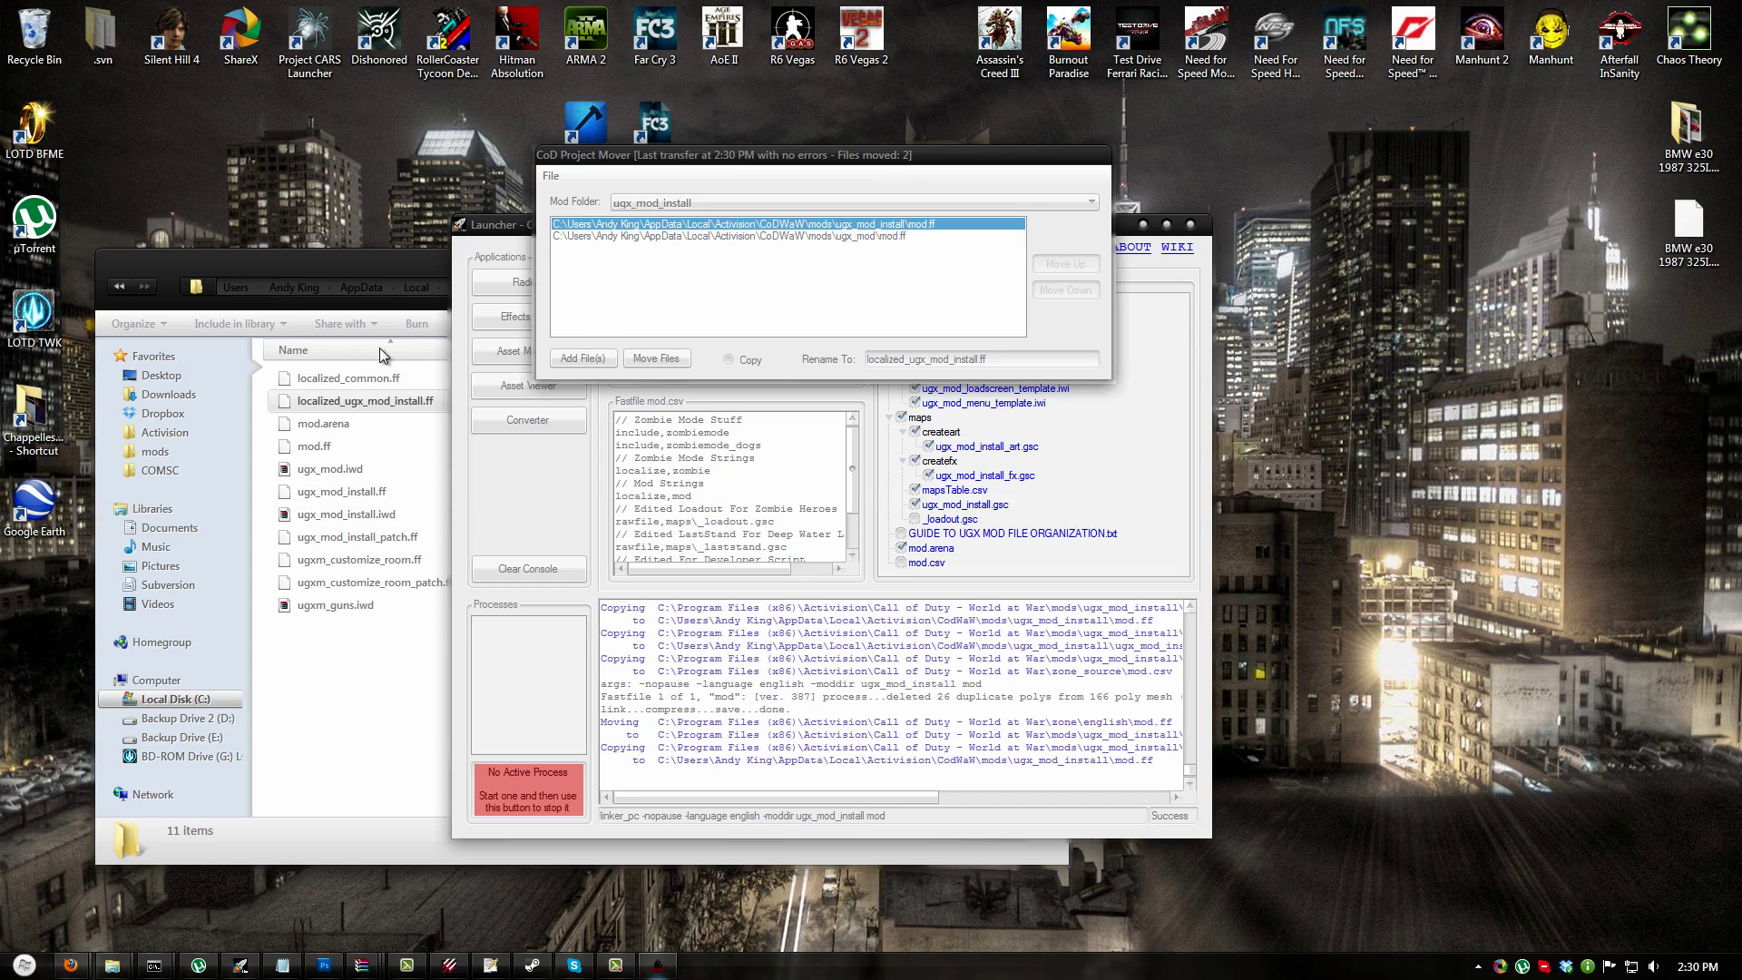
click(369, 401)
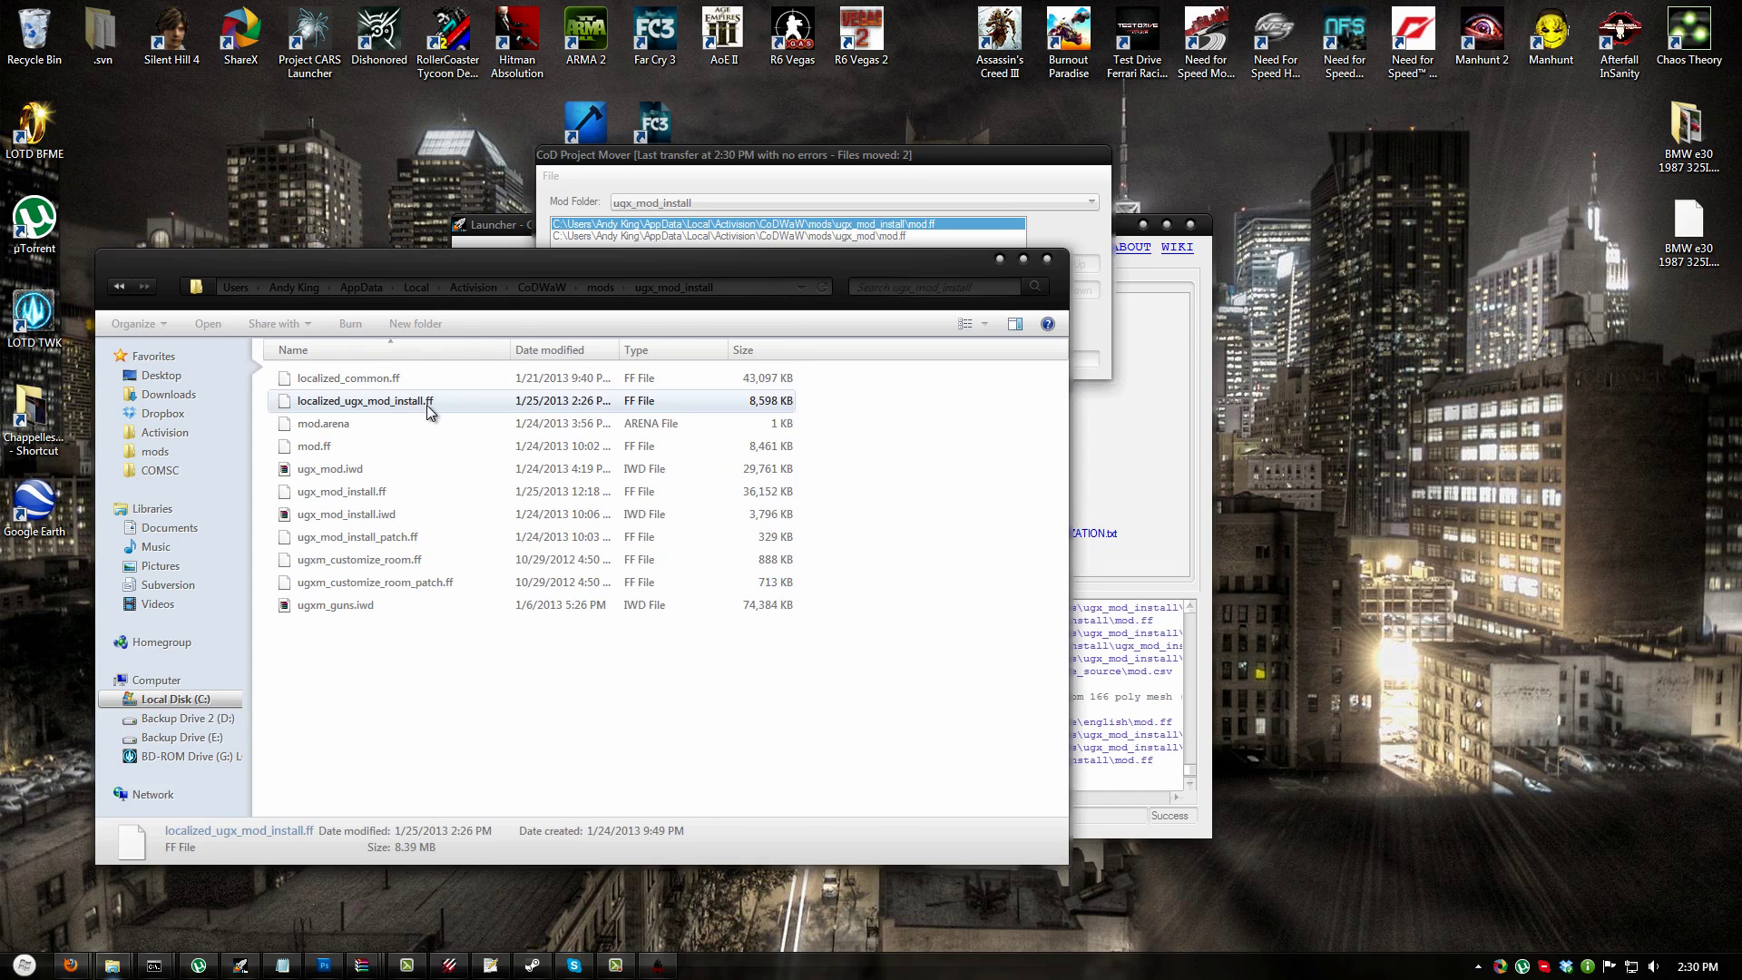
click(495, 451)
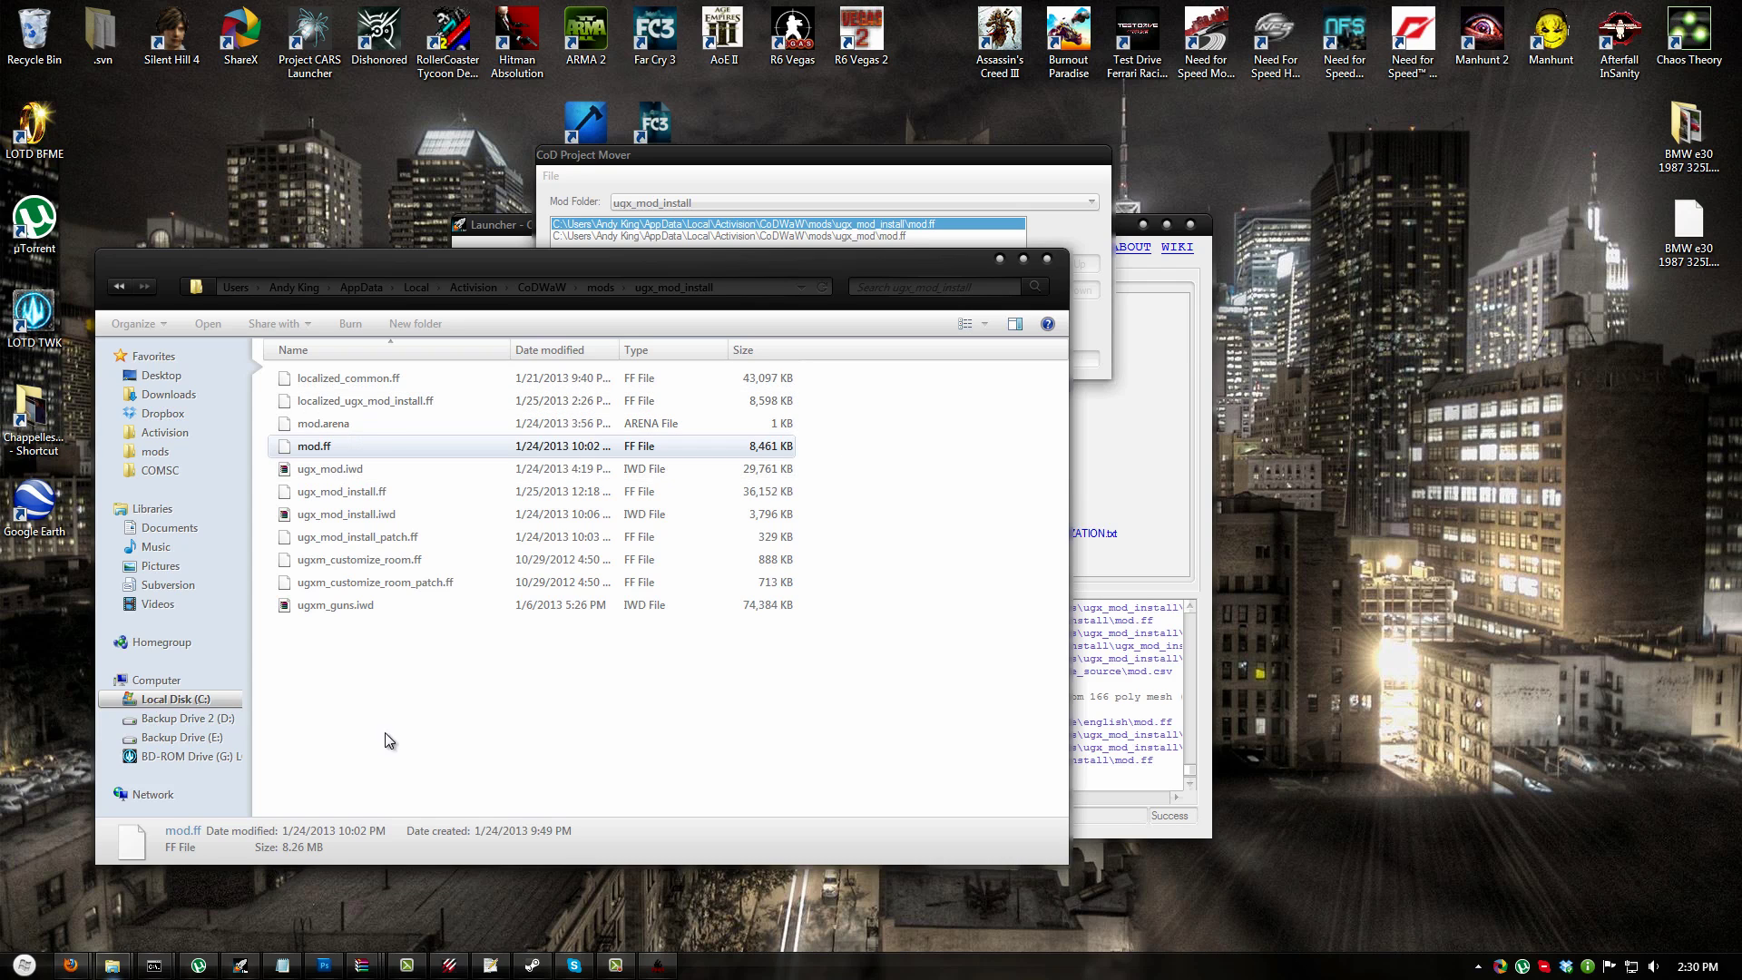
click(320, 402)
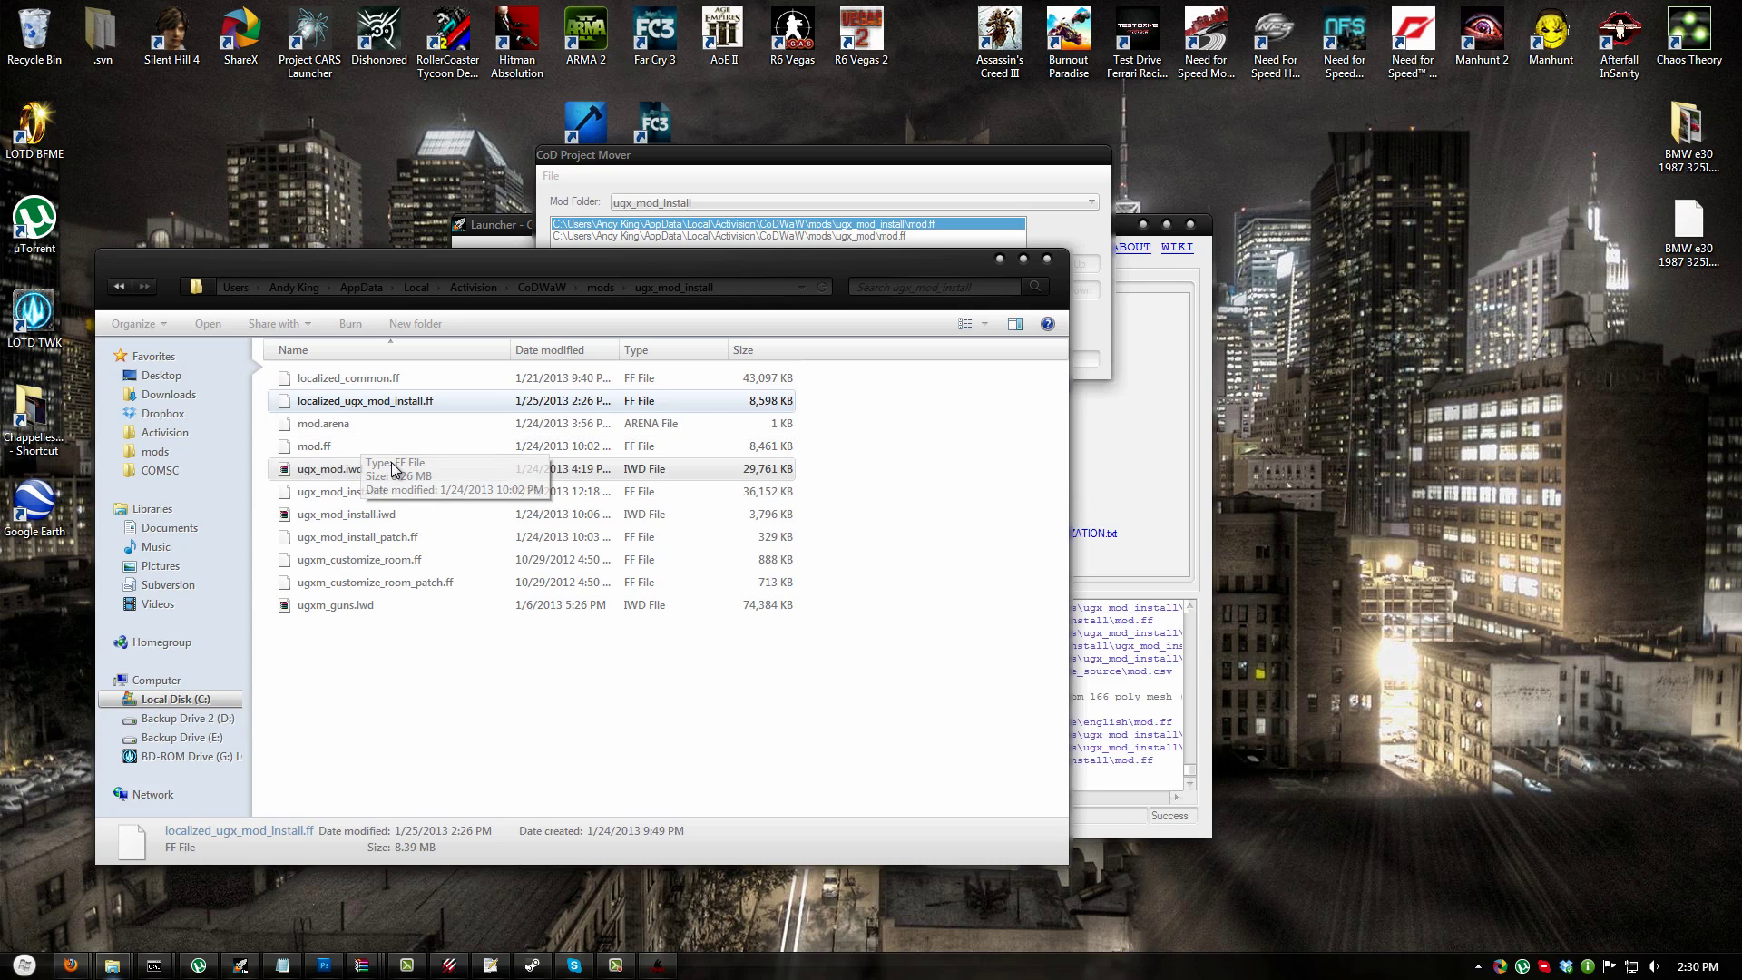
click(508, 736)
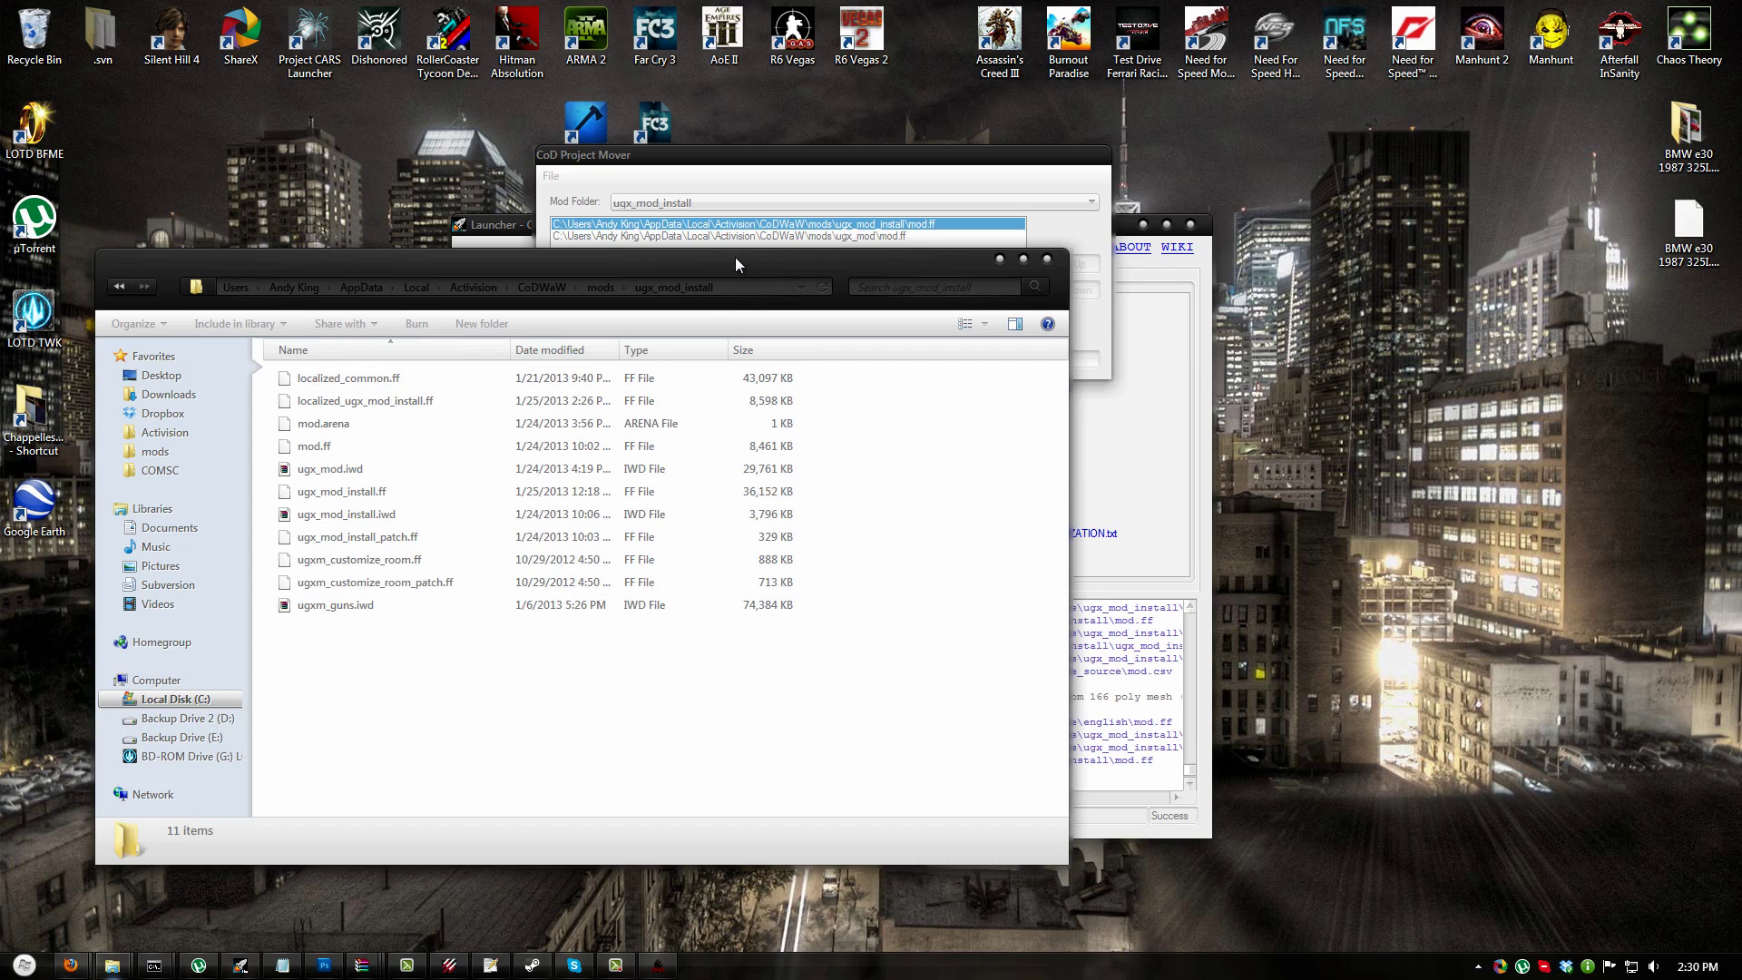
- Save the project as ugx_mod_install.cpm in the mods folder, replacing the existing file
click(551, 175)
click(585, 219)
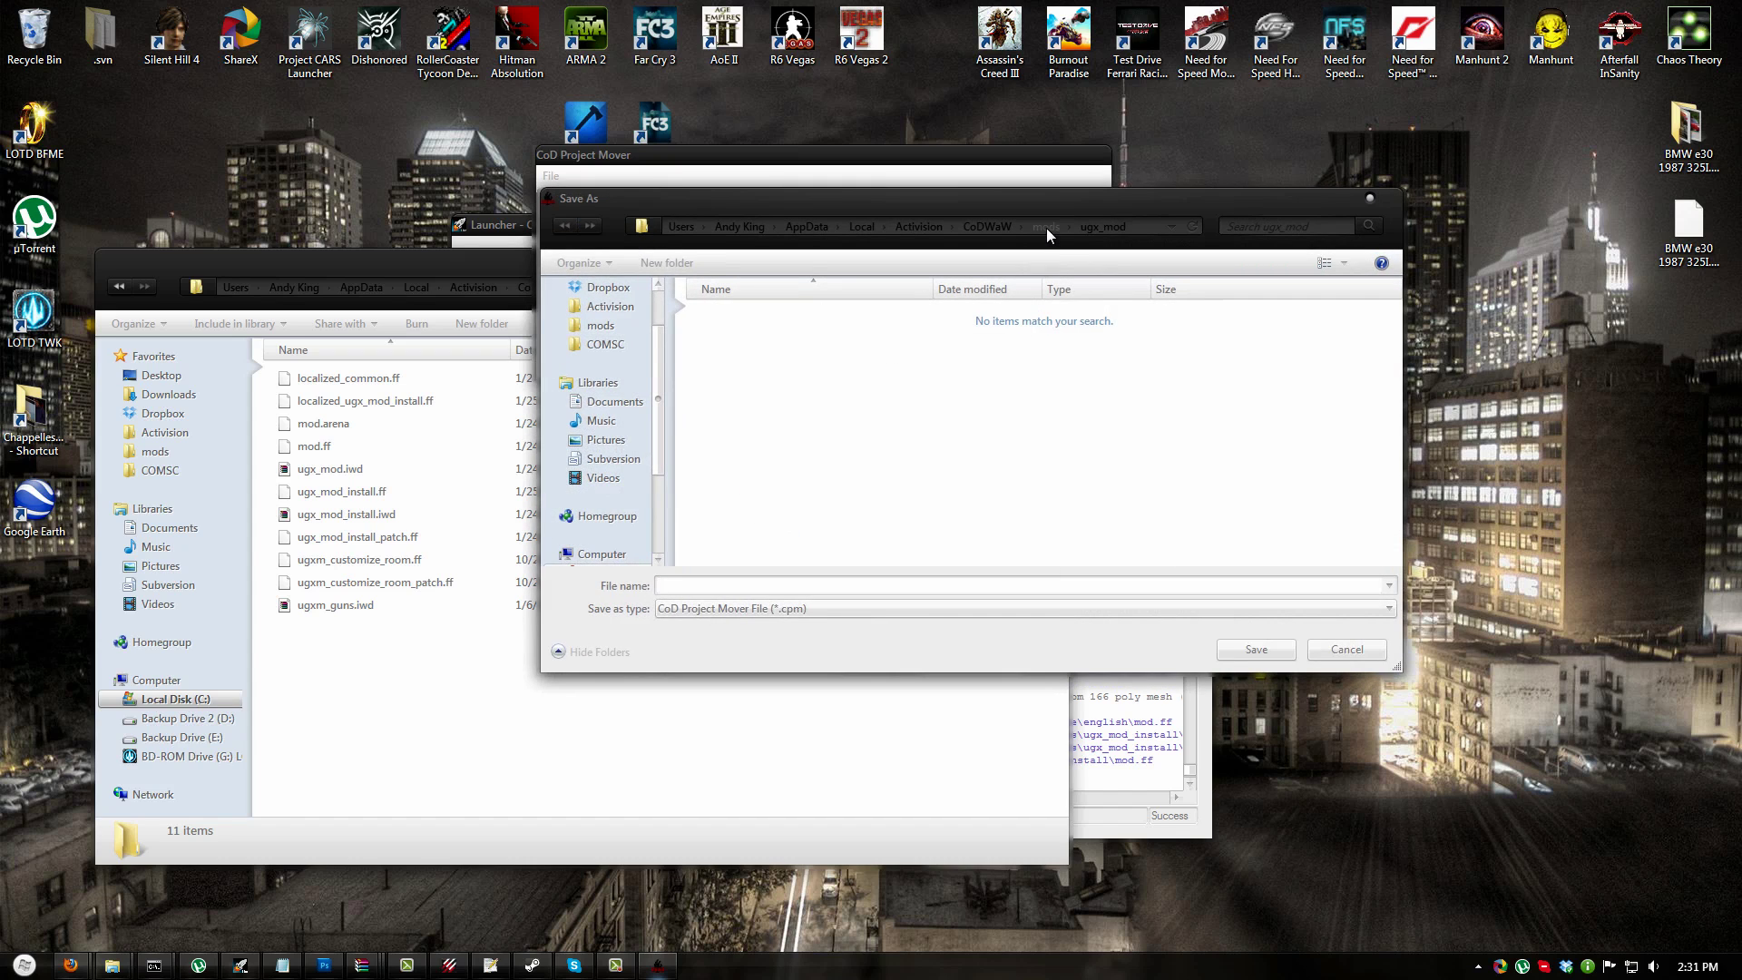
click(1048, 227)
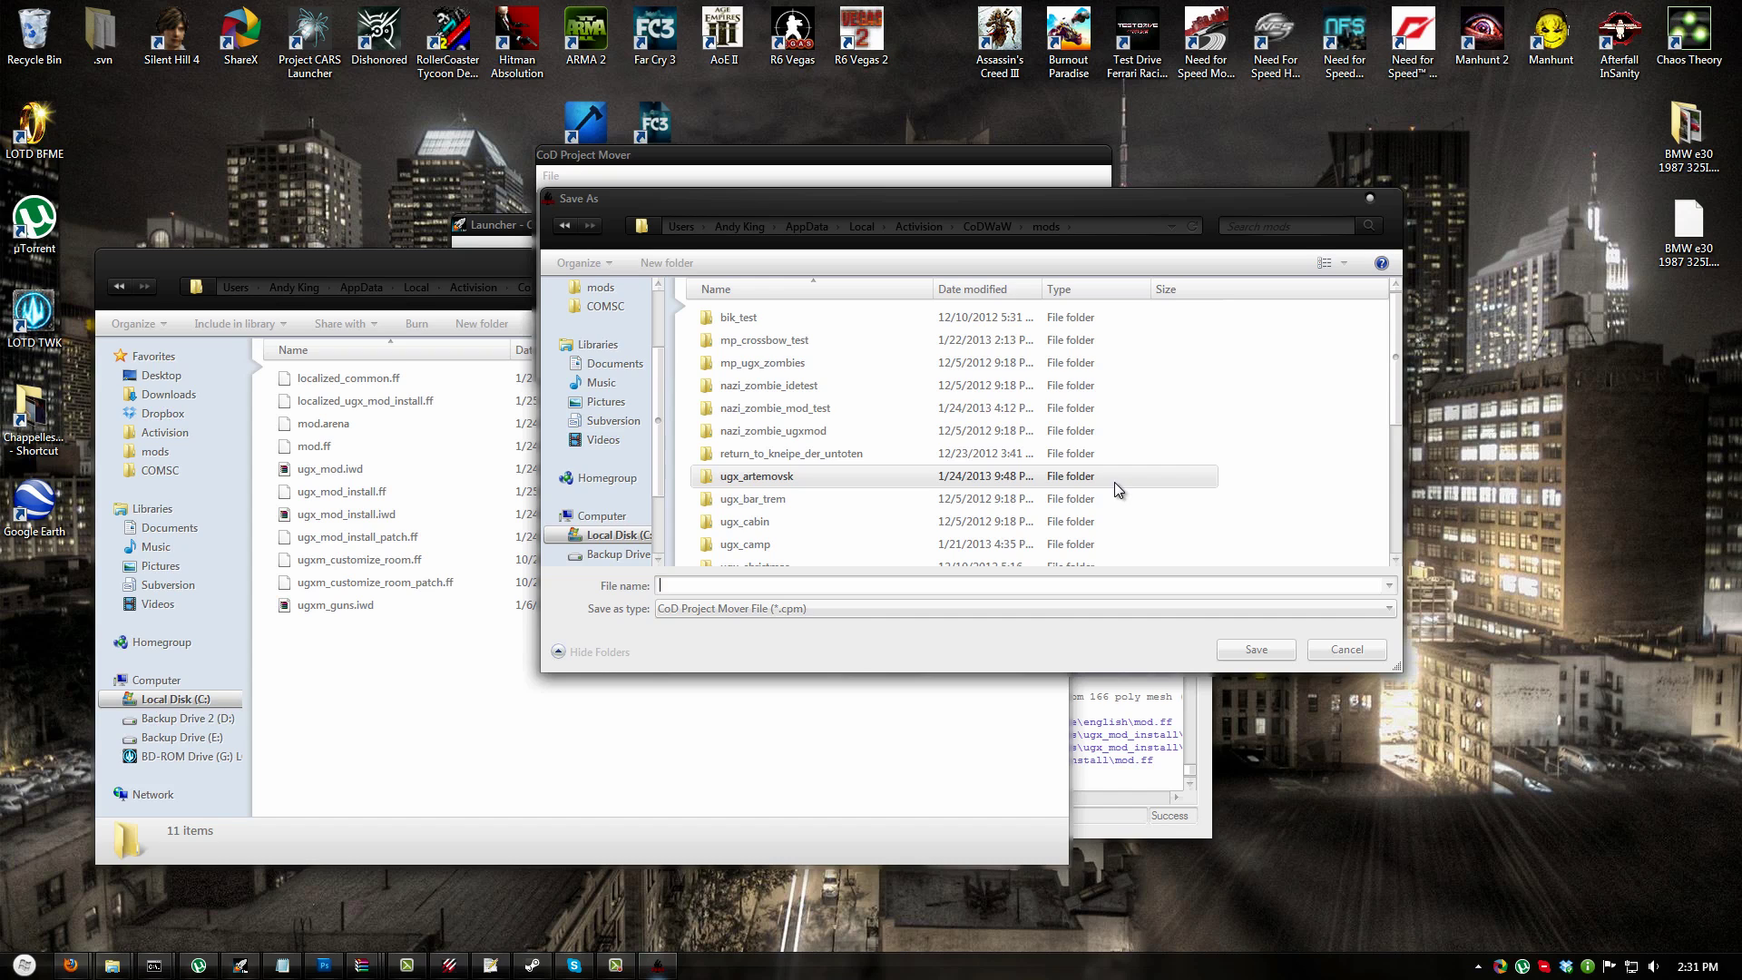
text(ugx_)
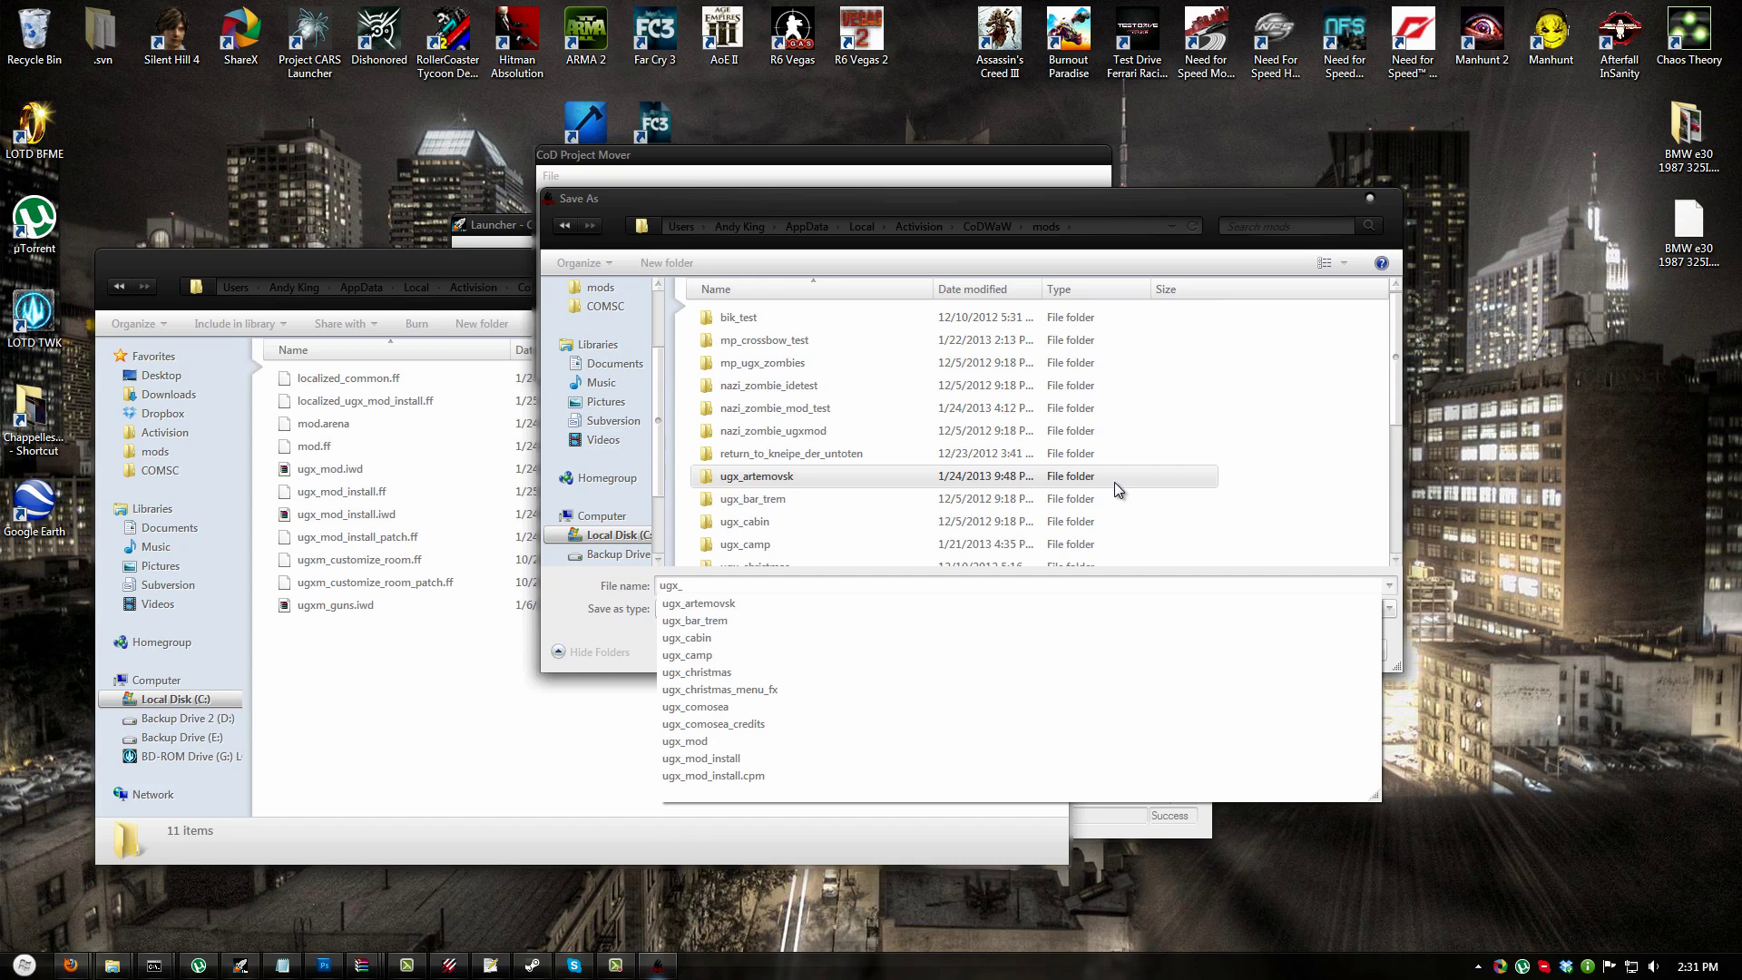
text(mod)
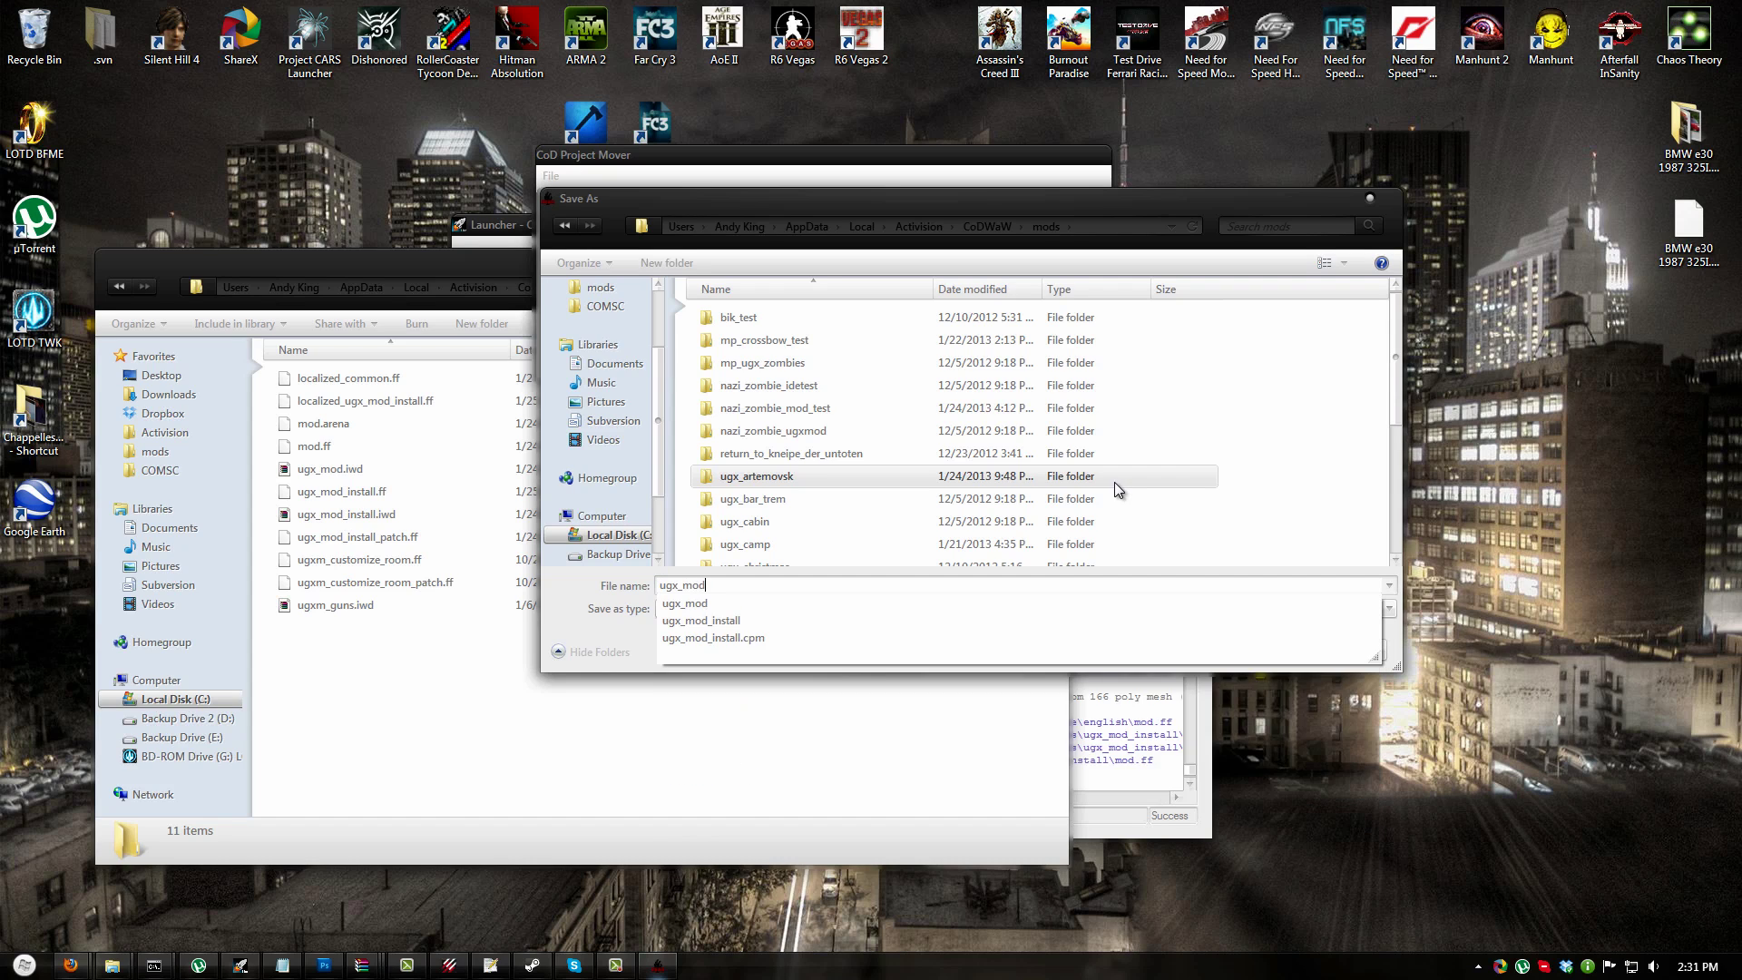
text(_install.cpm)
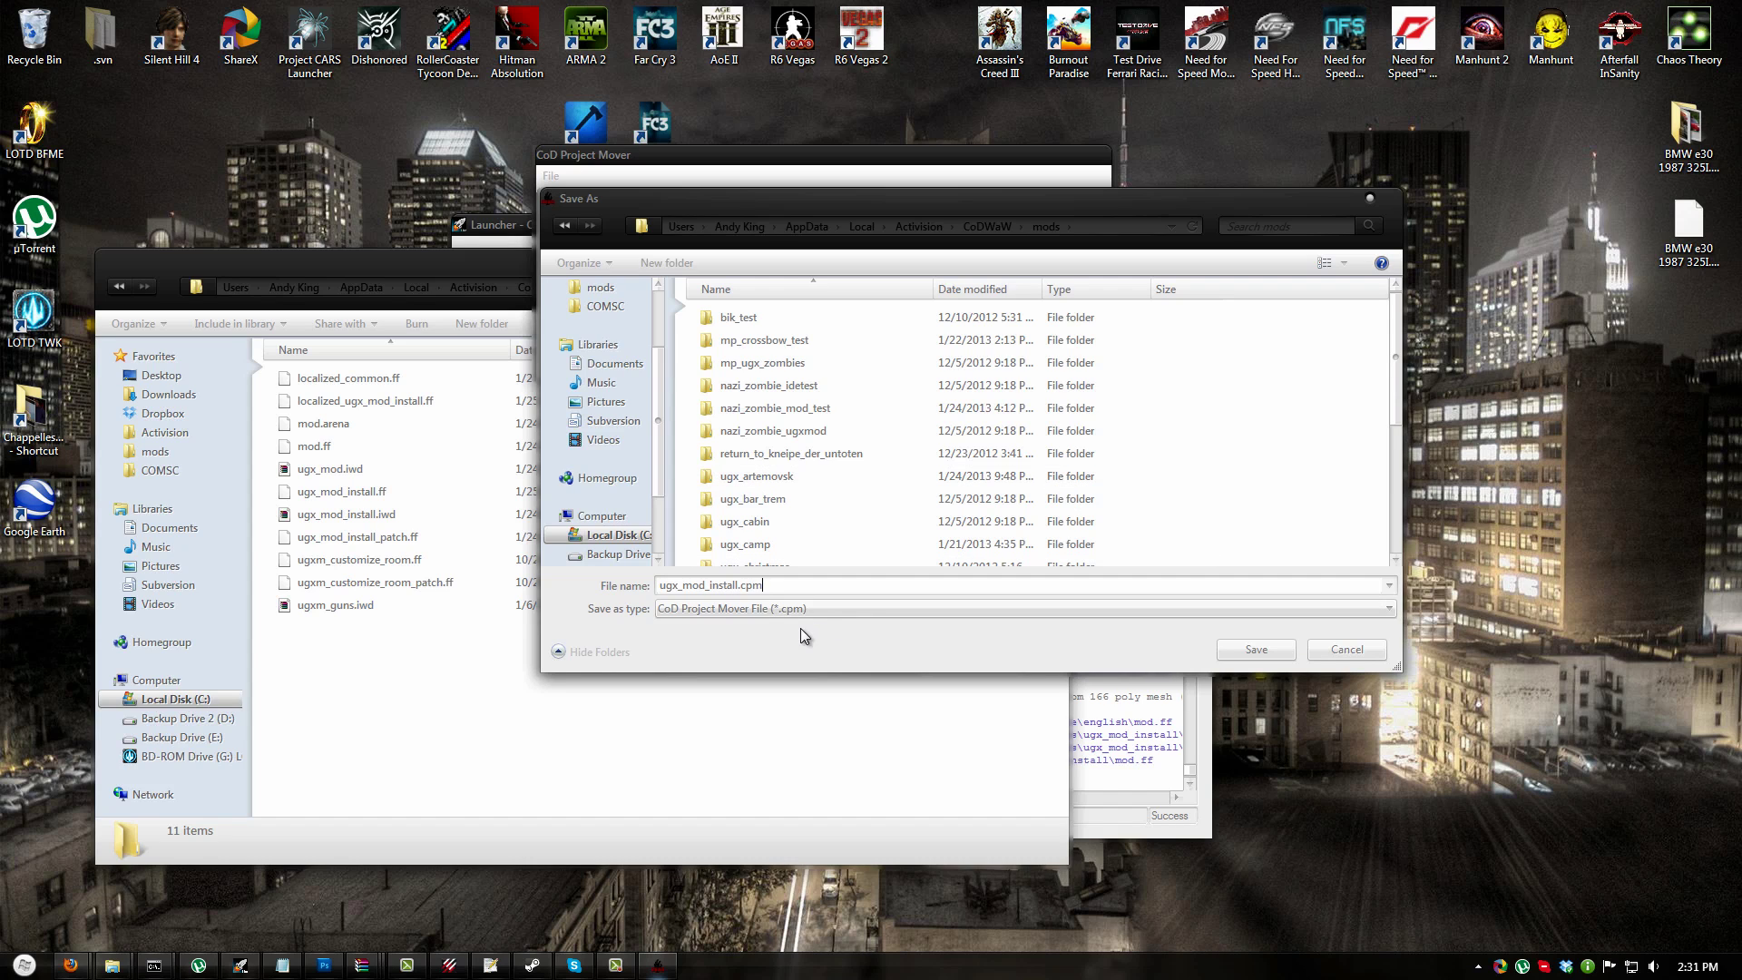
click(1256, 650)
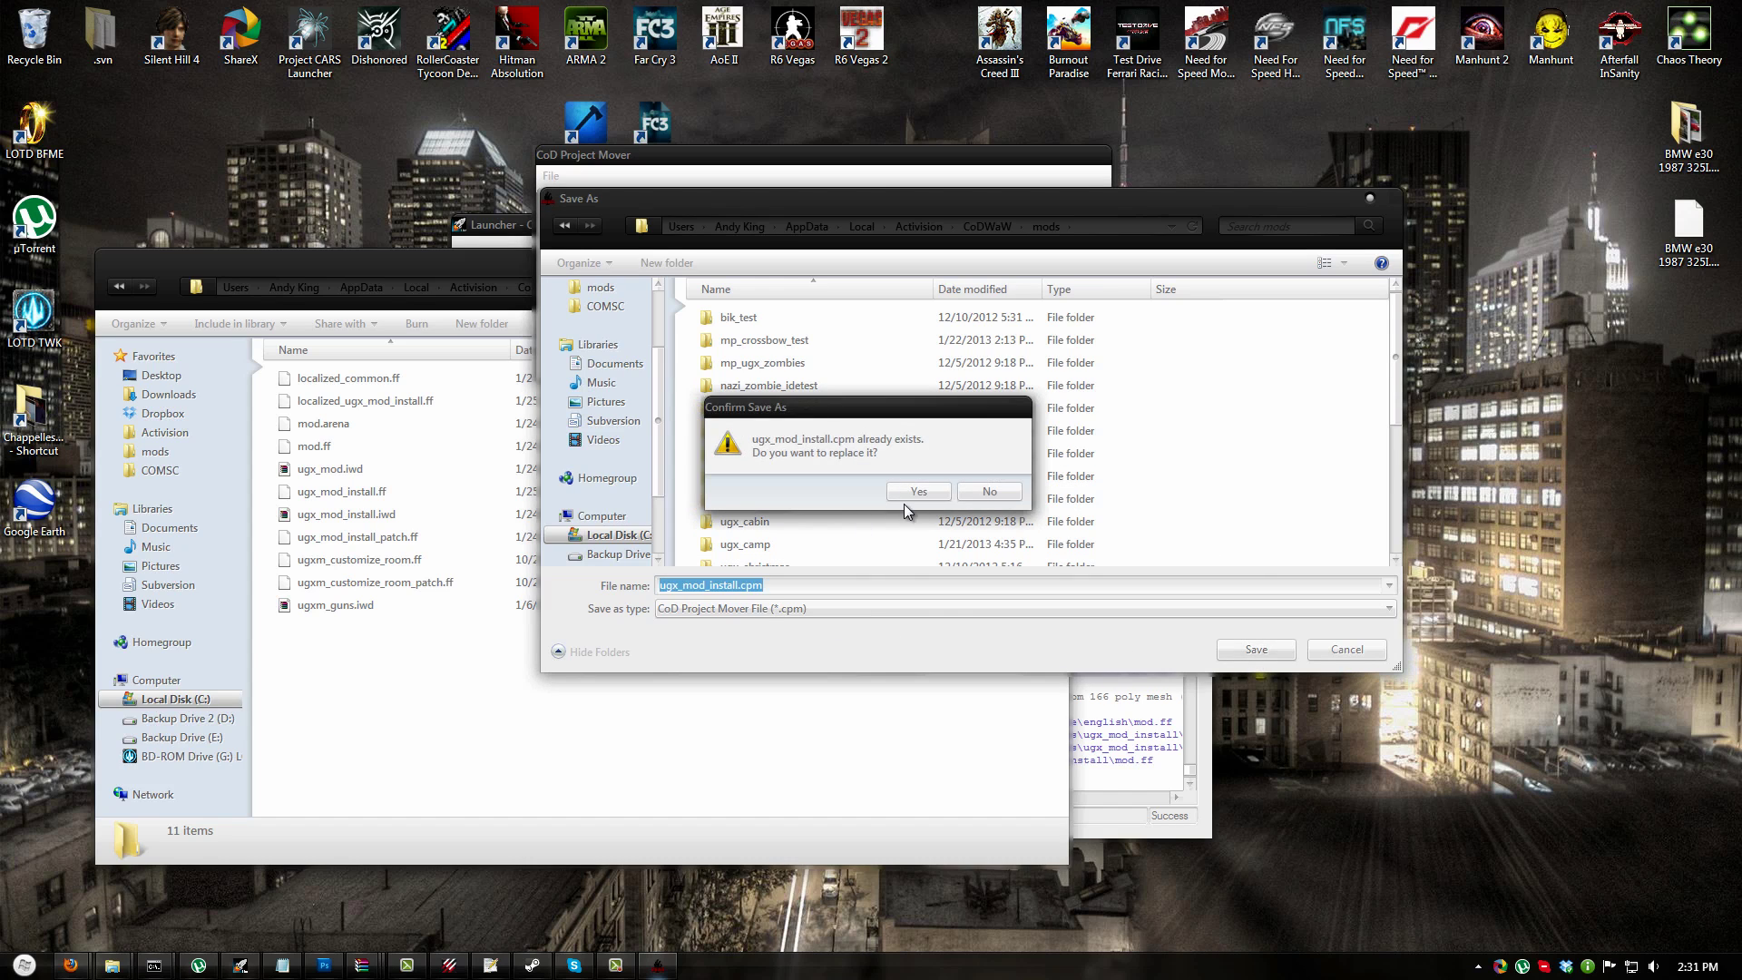
click(926, 492)
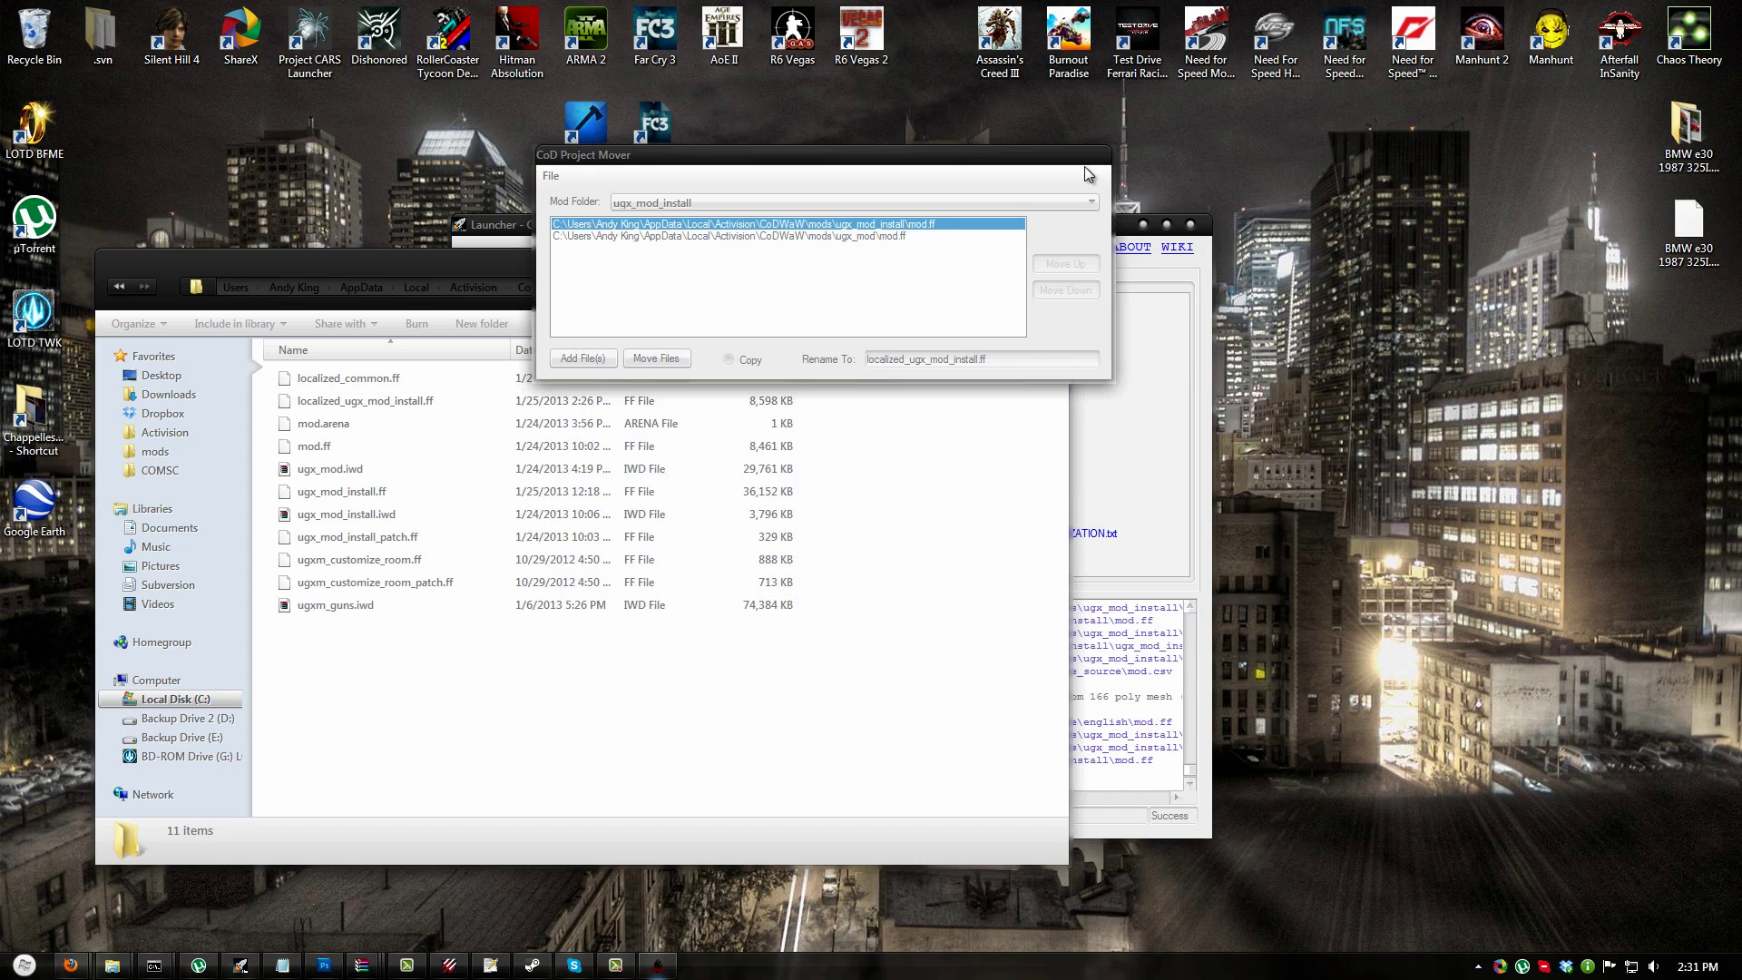
- Close CoD Project Mover and relaunch it from the Apps folder on drive C
click(1101, 152)
click(118, 968)
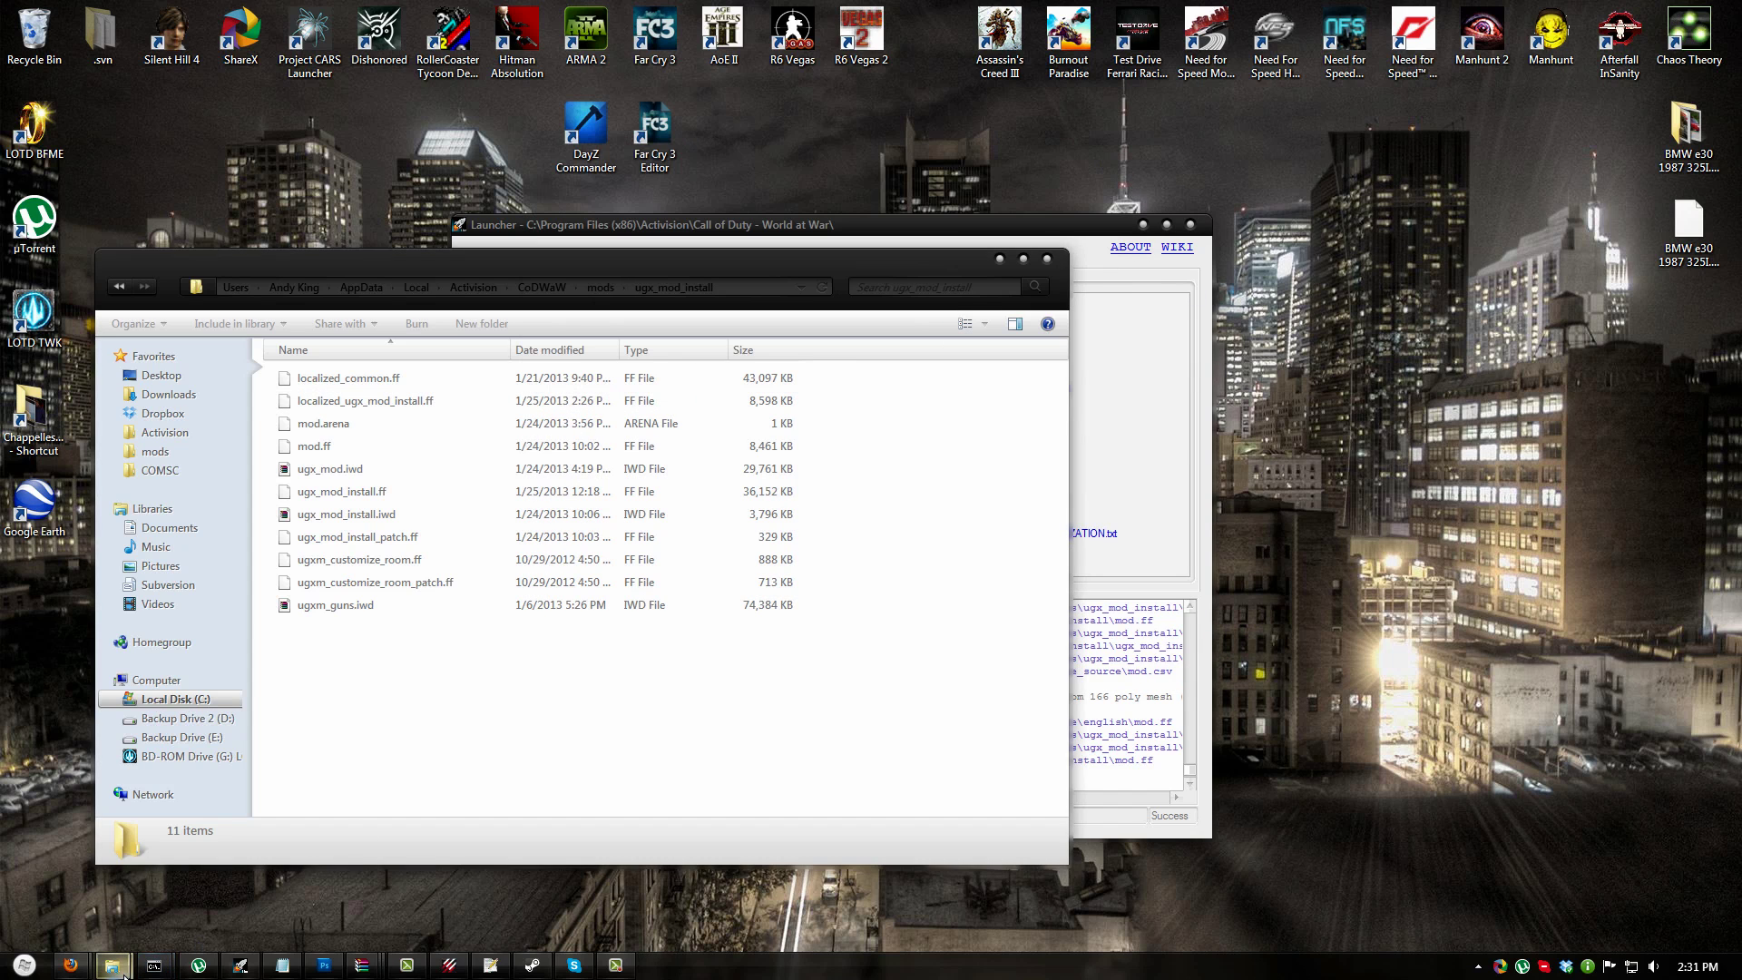
click(24, 965)
click(292, 753)
double_click(449, 454)
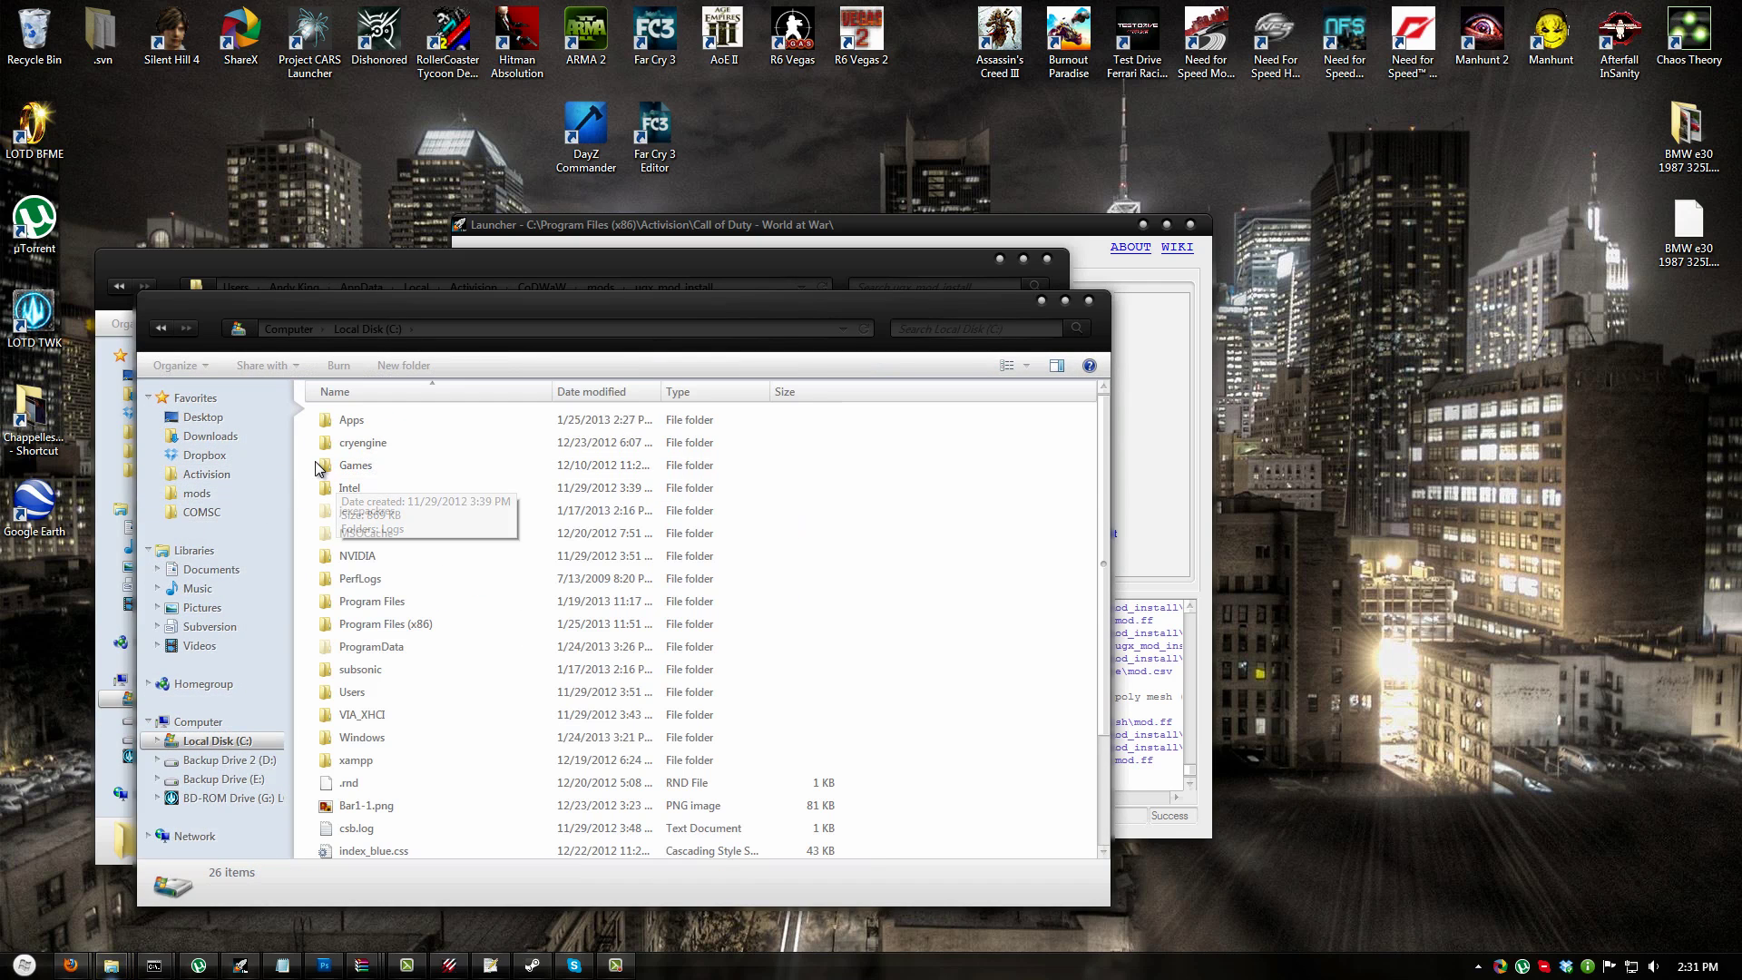
double_click(368, 422)
double_click(415, 488)
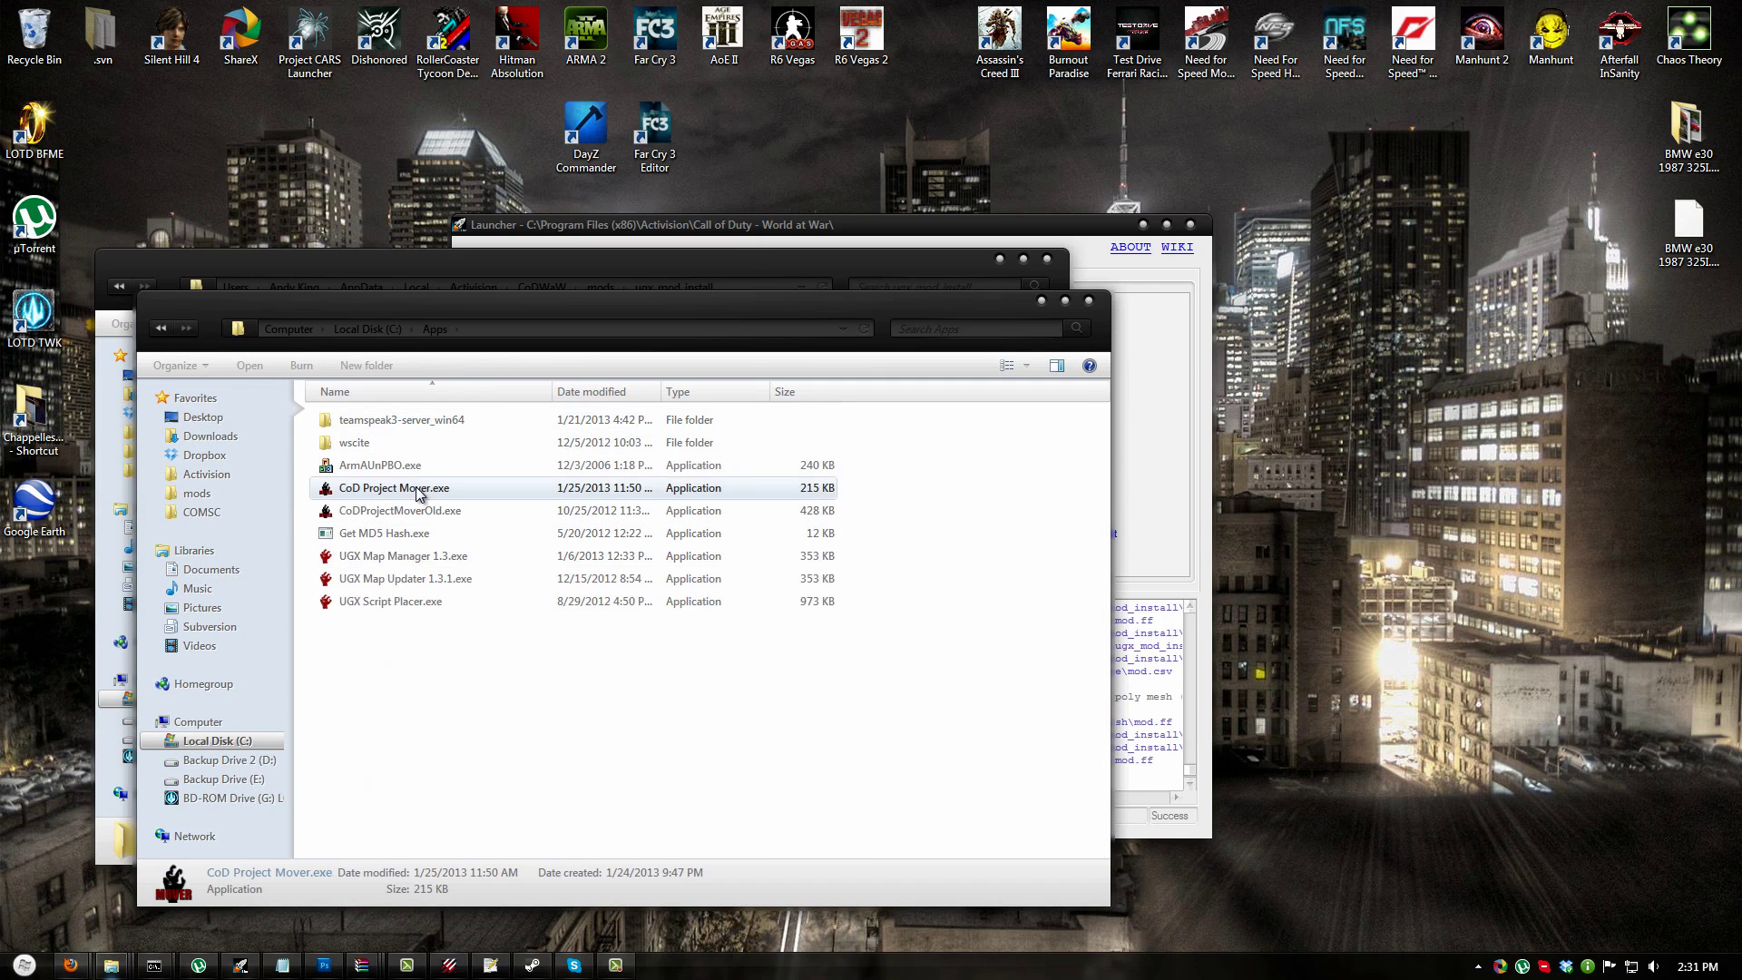
- Open the saved project ugx_mod_install.cpm from the mods folder and select the ugx_mod_install mod.ff entry to check its rename setting
click(184, 197)
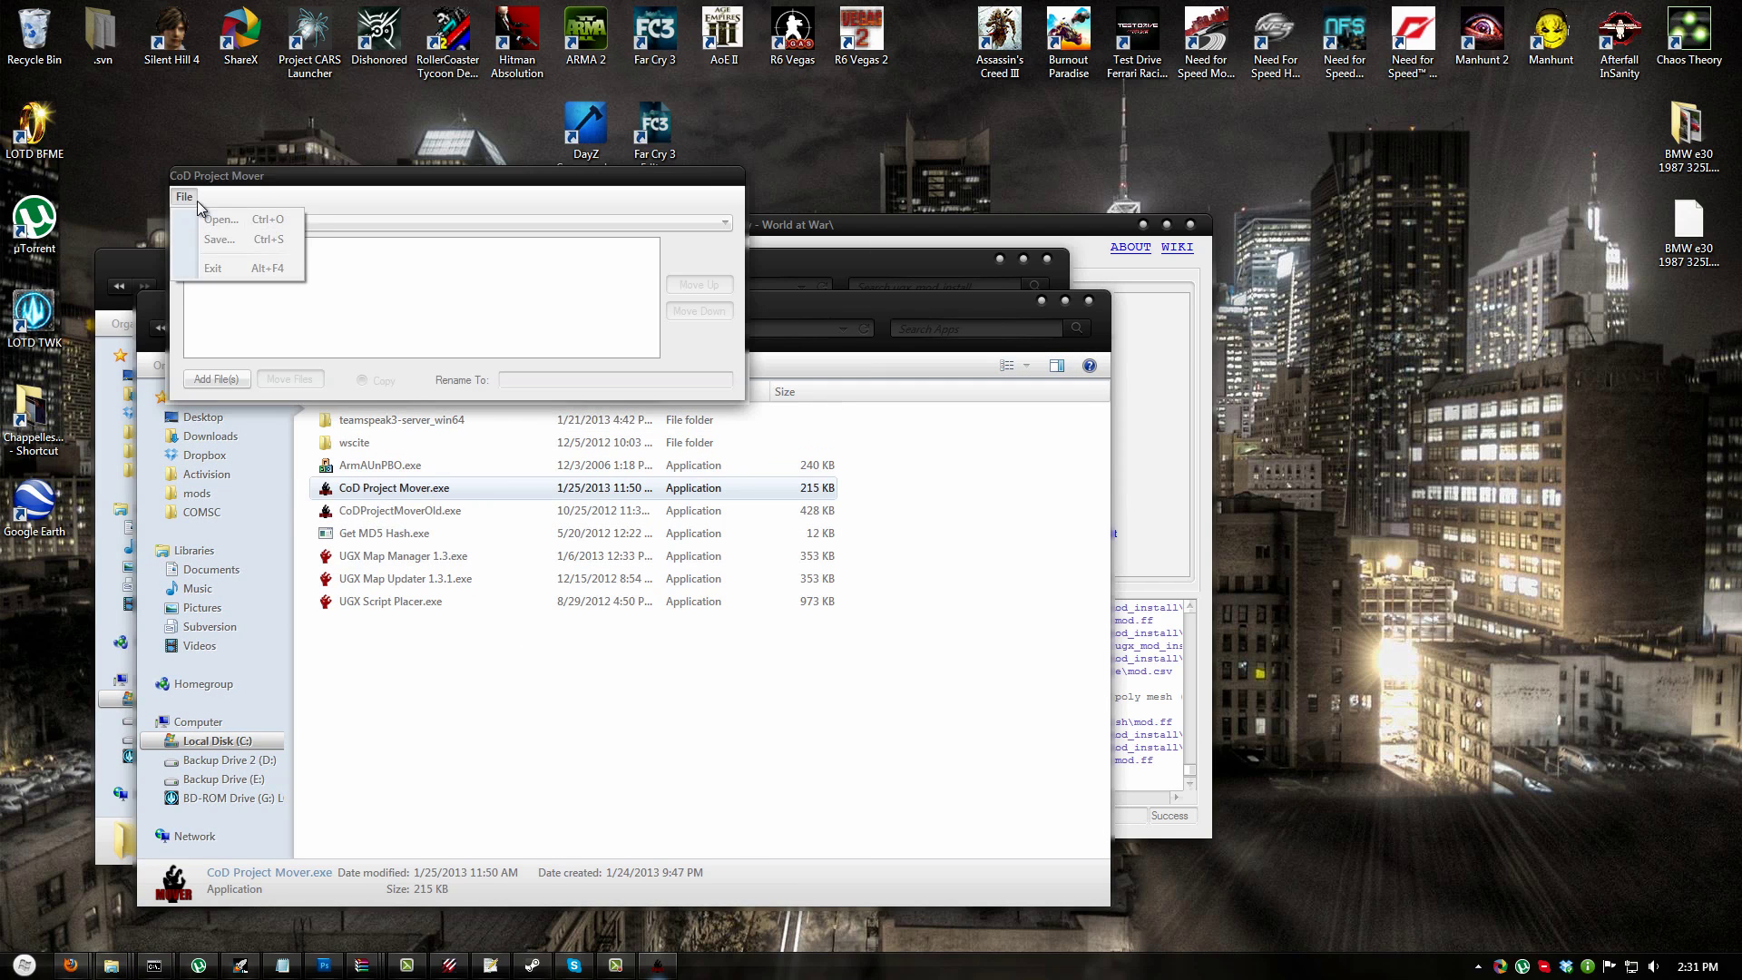
click(223, 220)
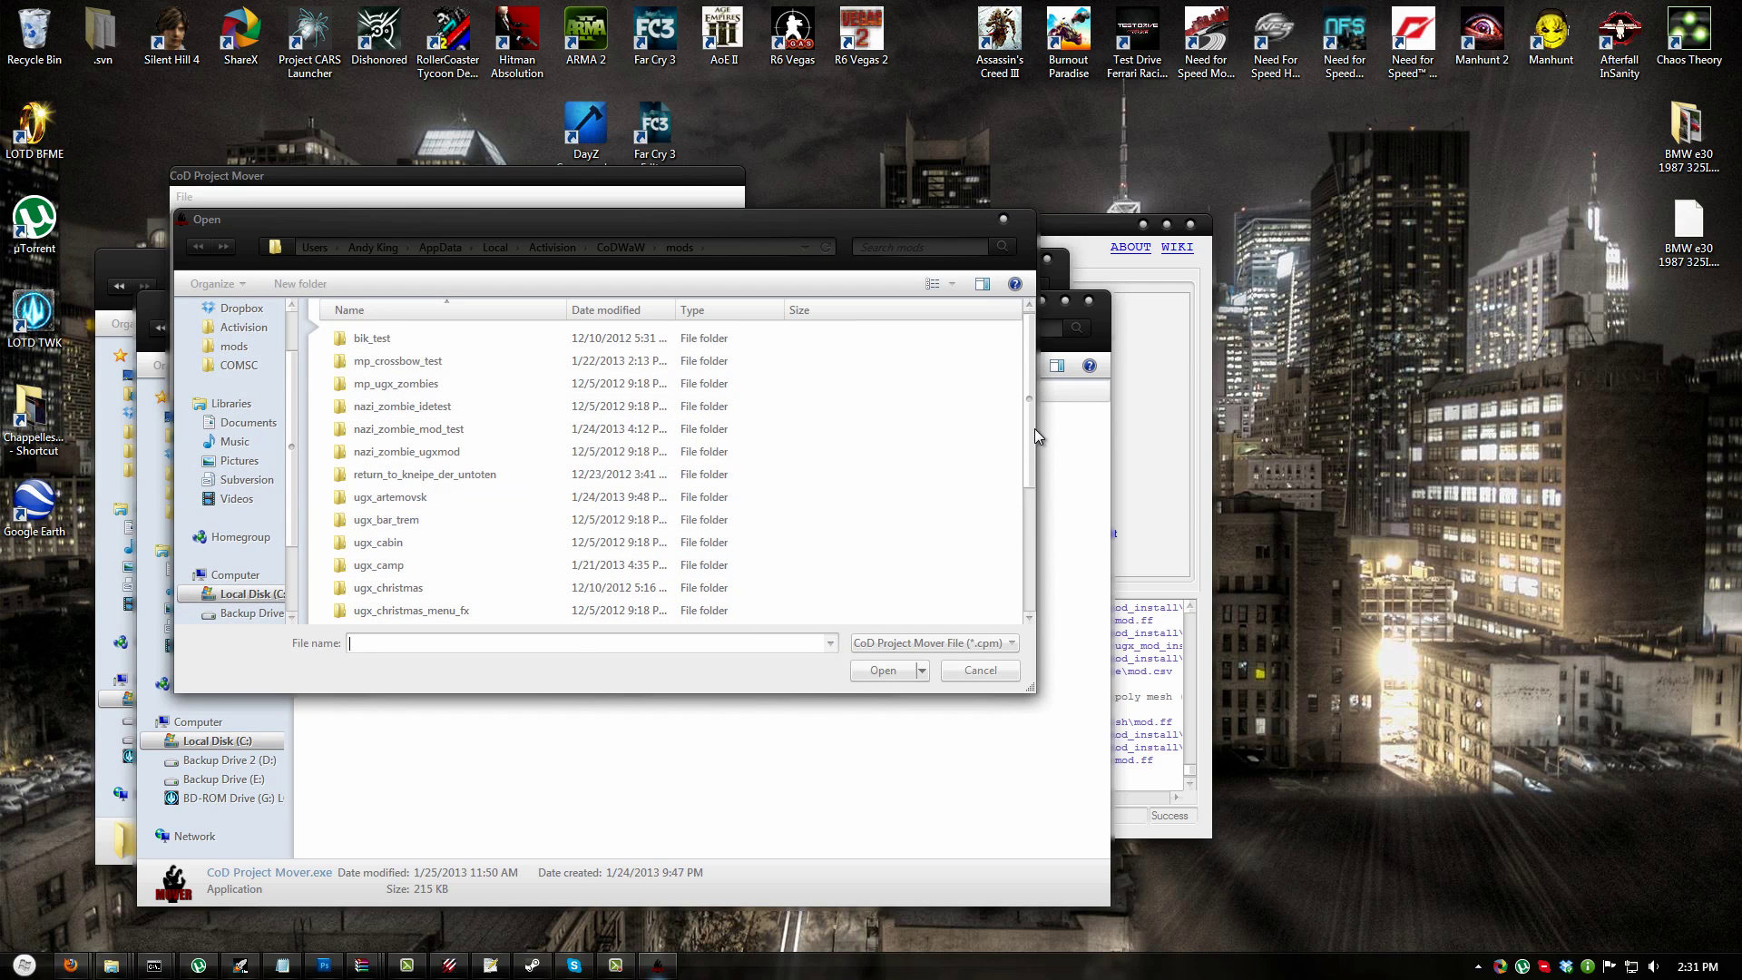
scroll(1022, 584, down, 3)
click(421, 614)
double_click(421, 614)
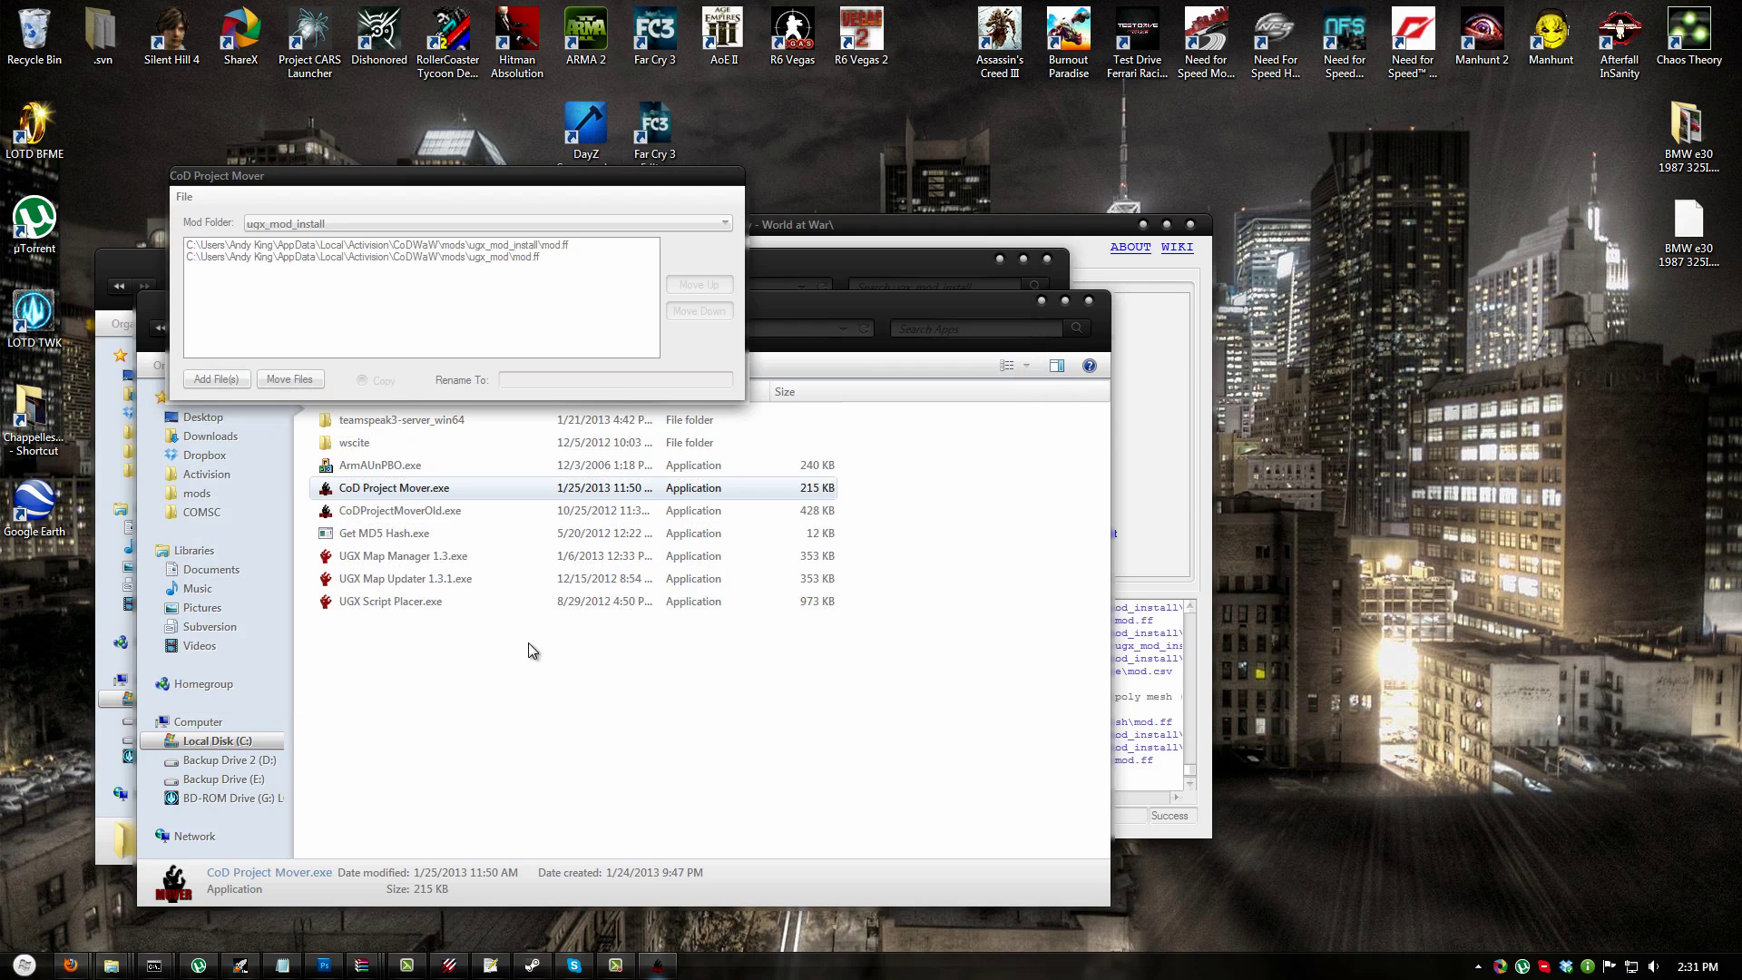
click(323, 246)
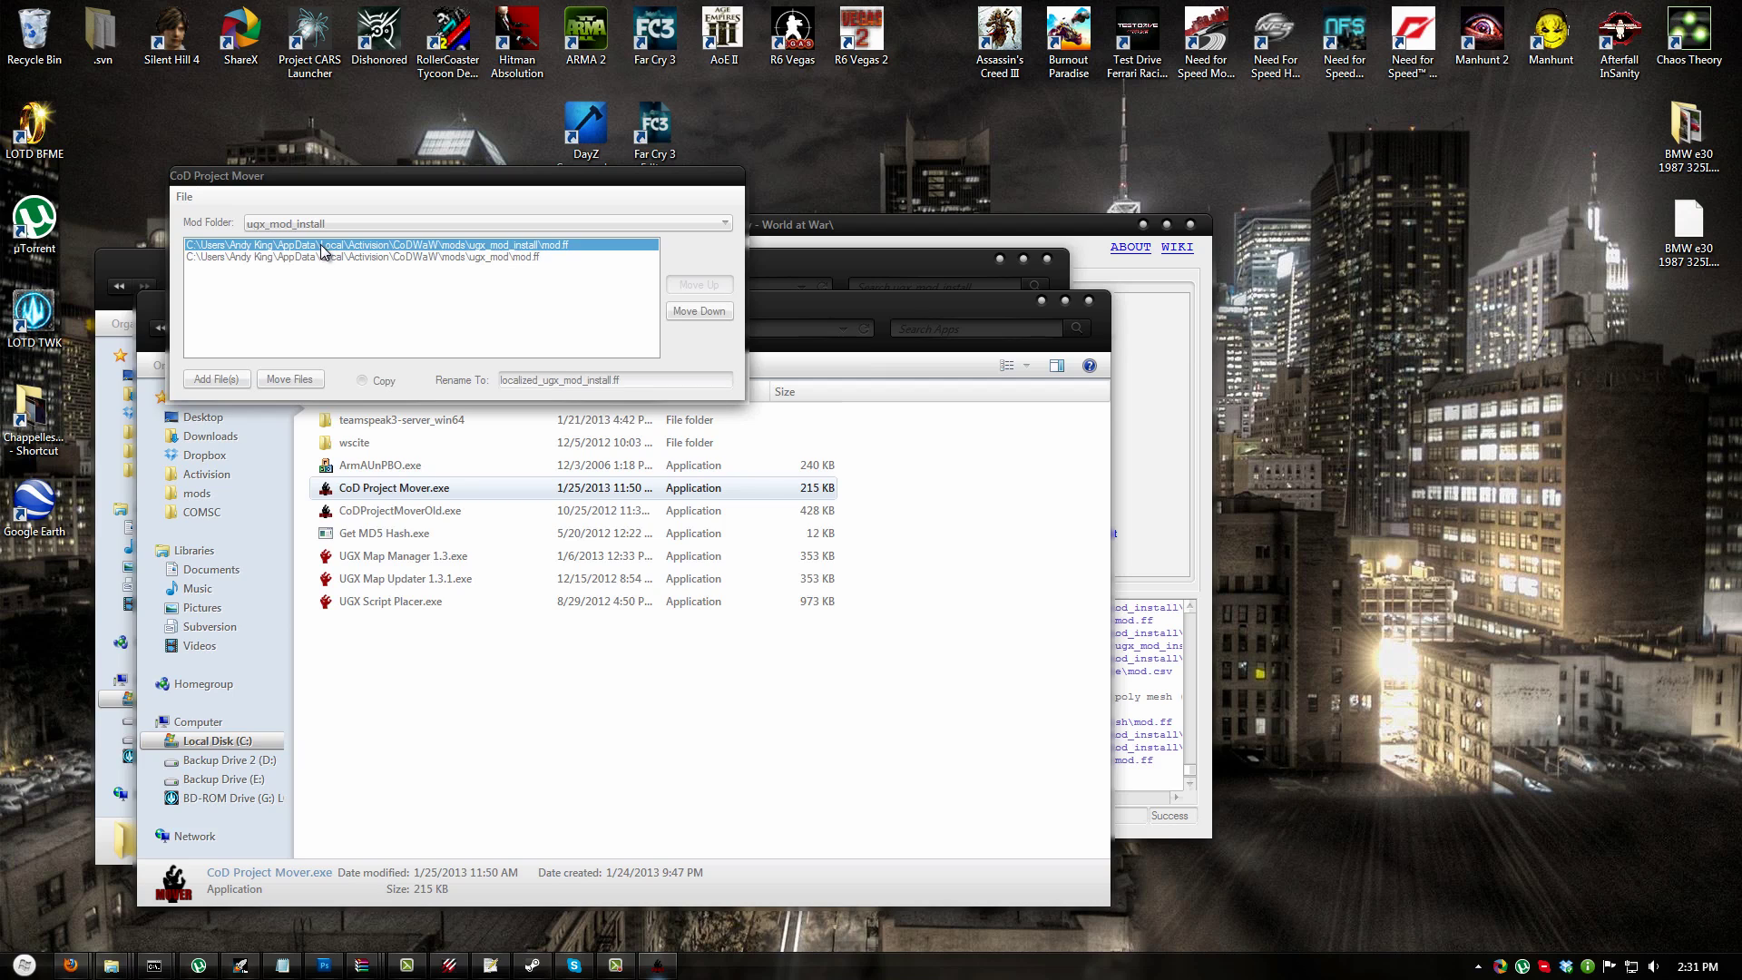
- Compare the rename settings of the ugx_mod and ugx_mod_install mod.ff entries in the file list
click(397, 259)
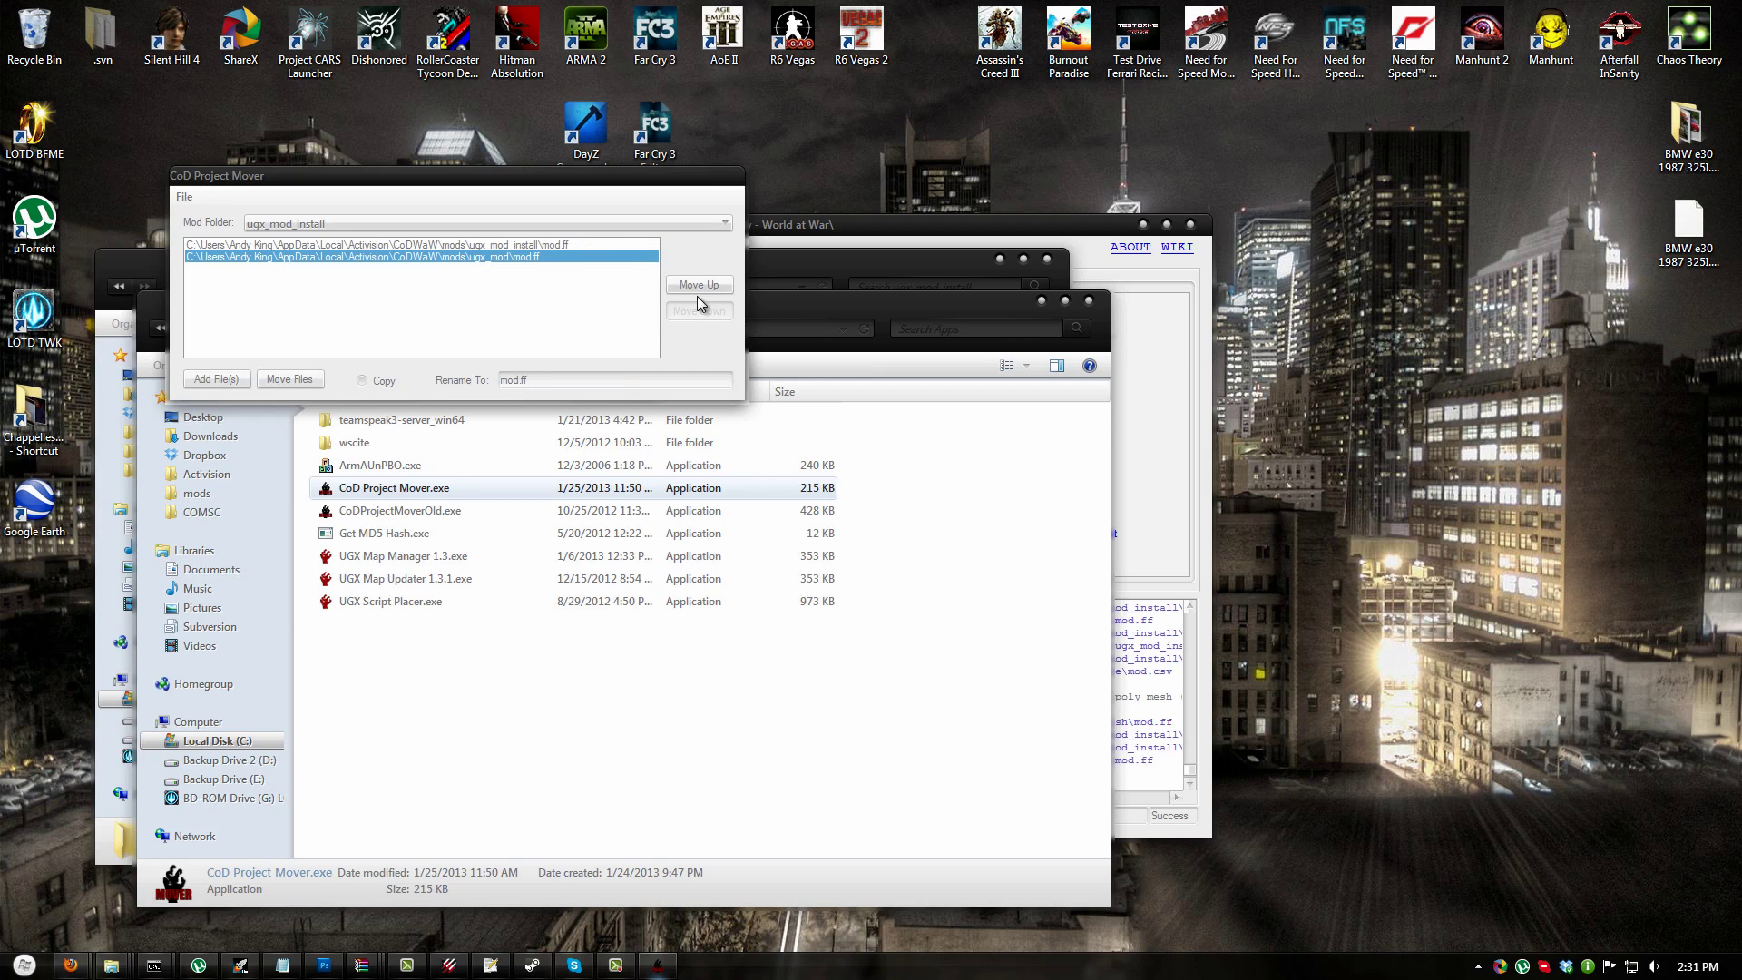
click(527, 245)
click(506, 258)
click(546, 243)
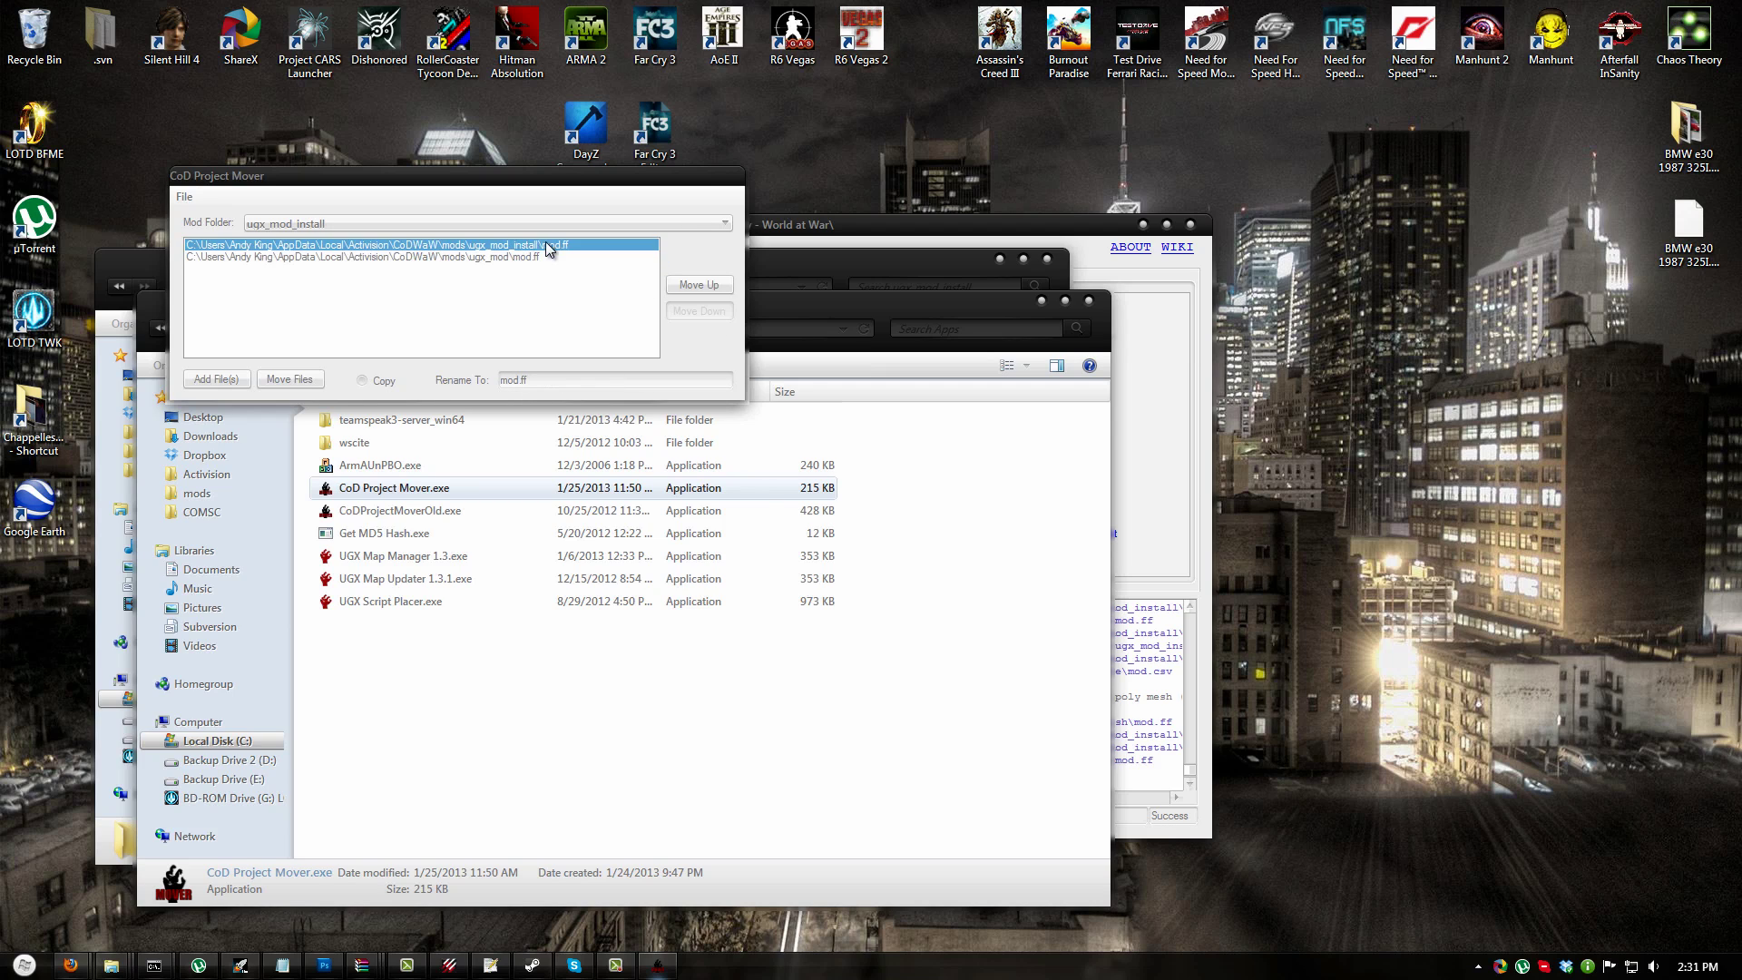
- Move the ugx_mod_install mod.ff entry below the ugx_mod entry and return it to the top of the list
click(699, 313)
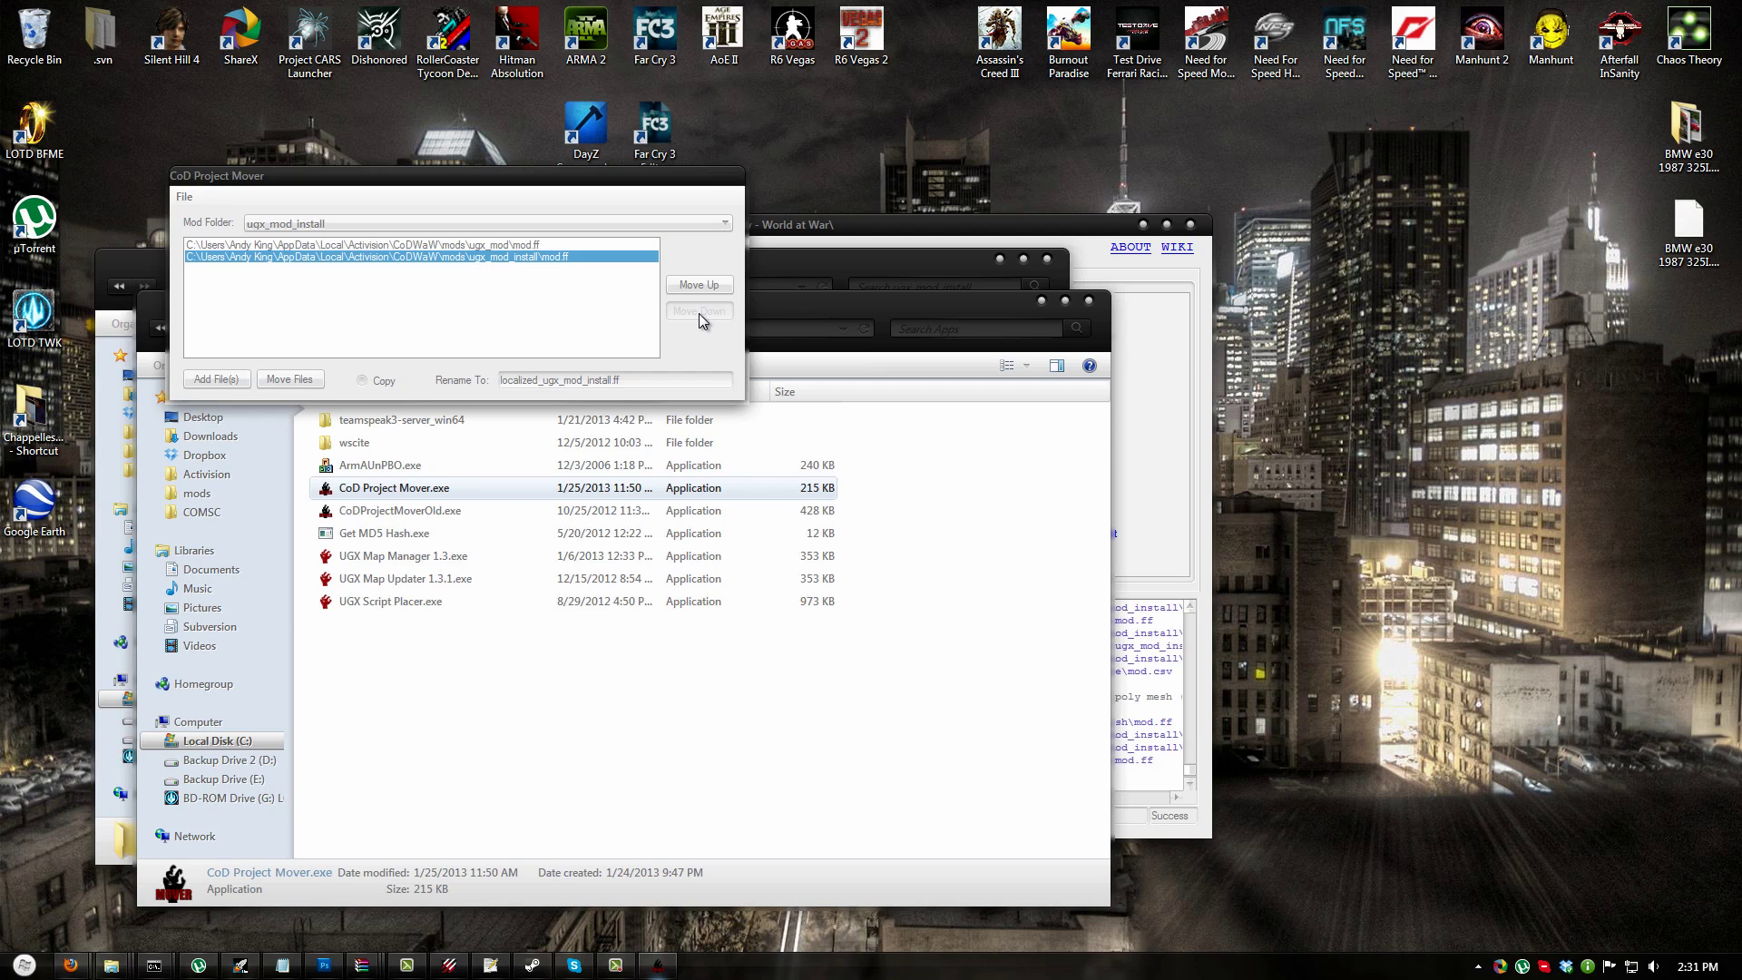
click(514, 246)
click(536, 257)
click(699, 286)
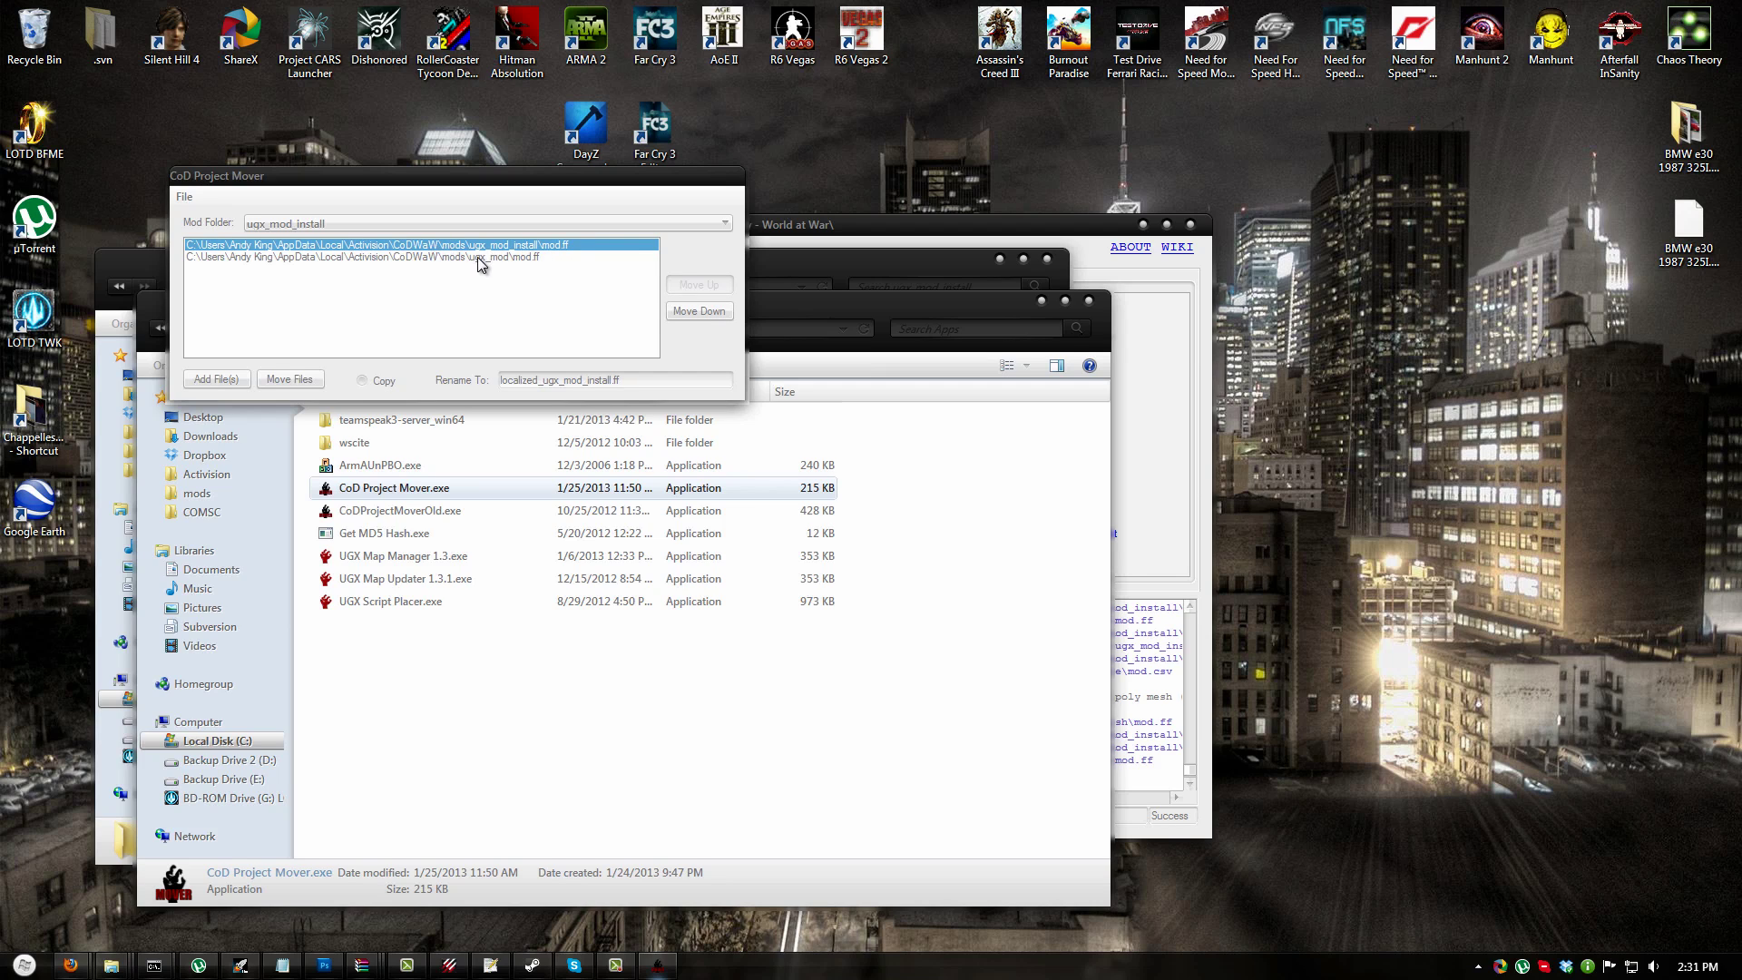
- Recheck the rename settings of both mod.ff entries and close CoD Project Mover
click(531, 258)
click(534, 245)
click(737, 178)
- Switch to Call of Duty, load the ugx_mod_install mod from the mods list and open its Cooperative menu
click(23, 965)
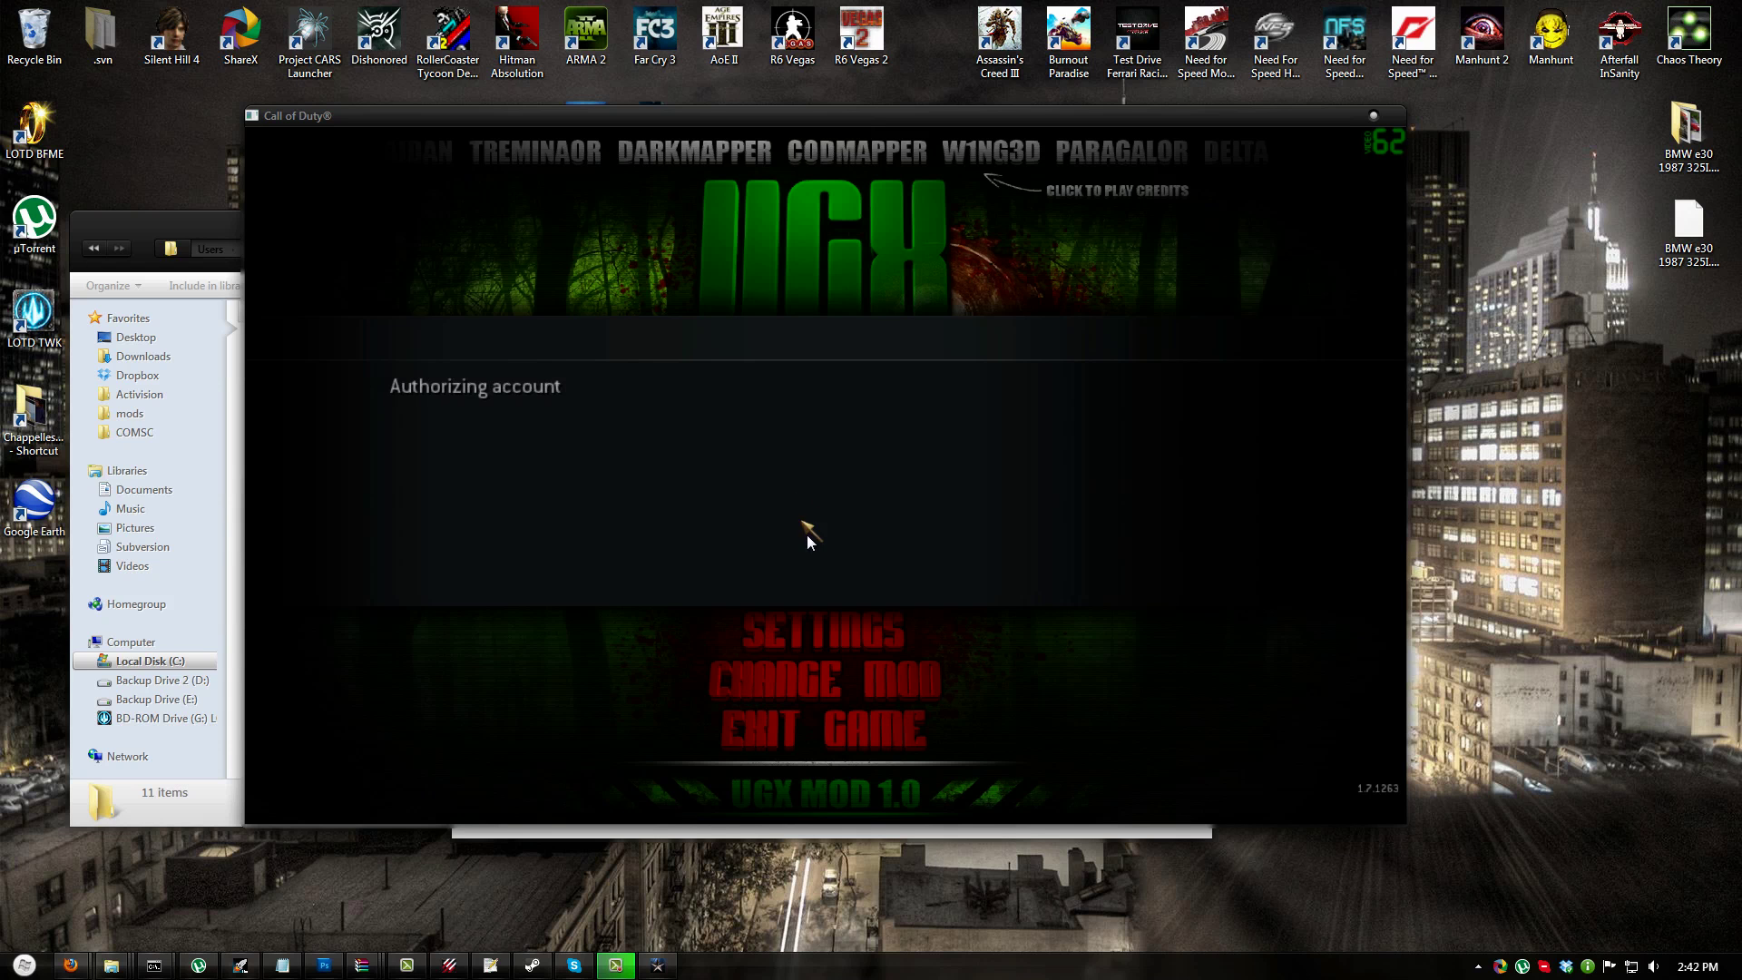
click(835, 683)
scroll(715, 536, down, 15)
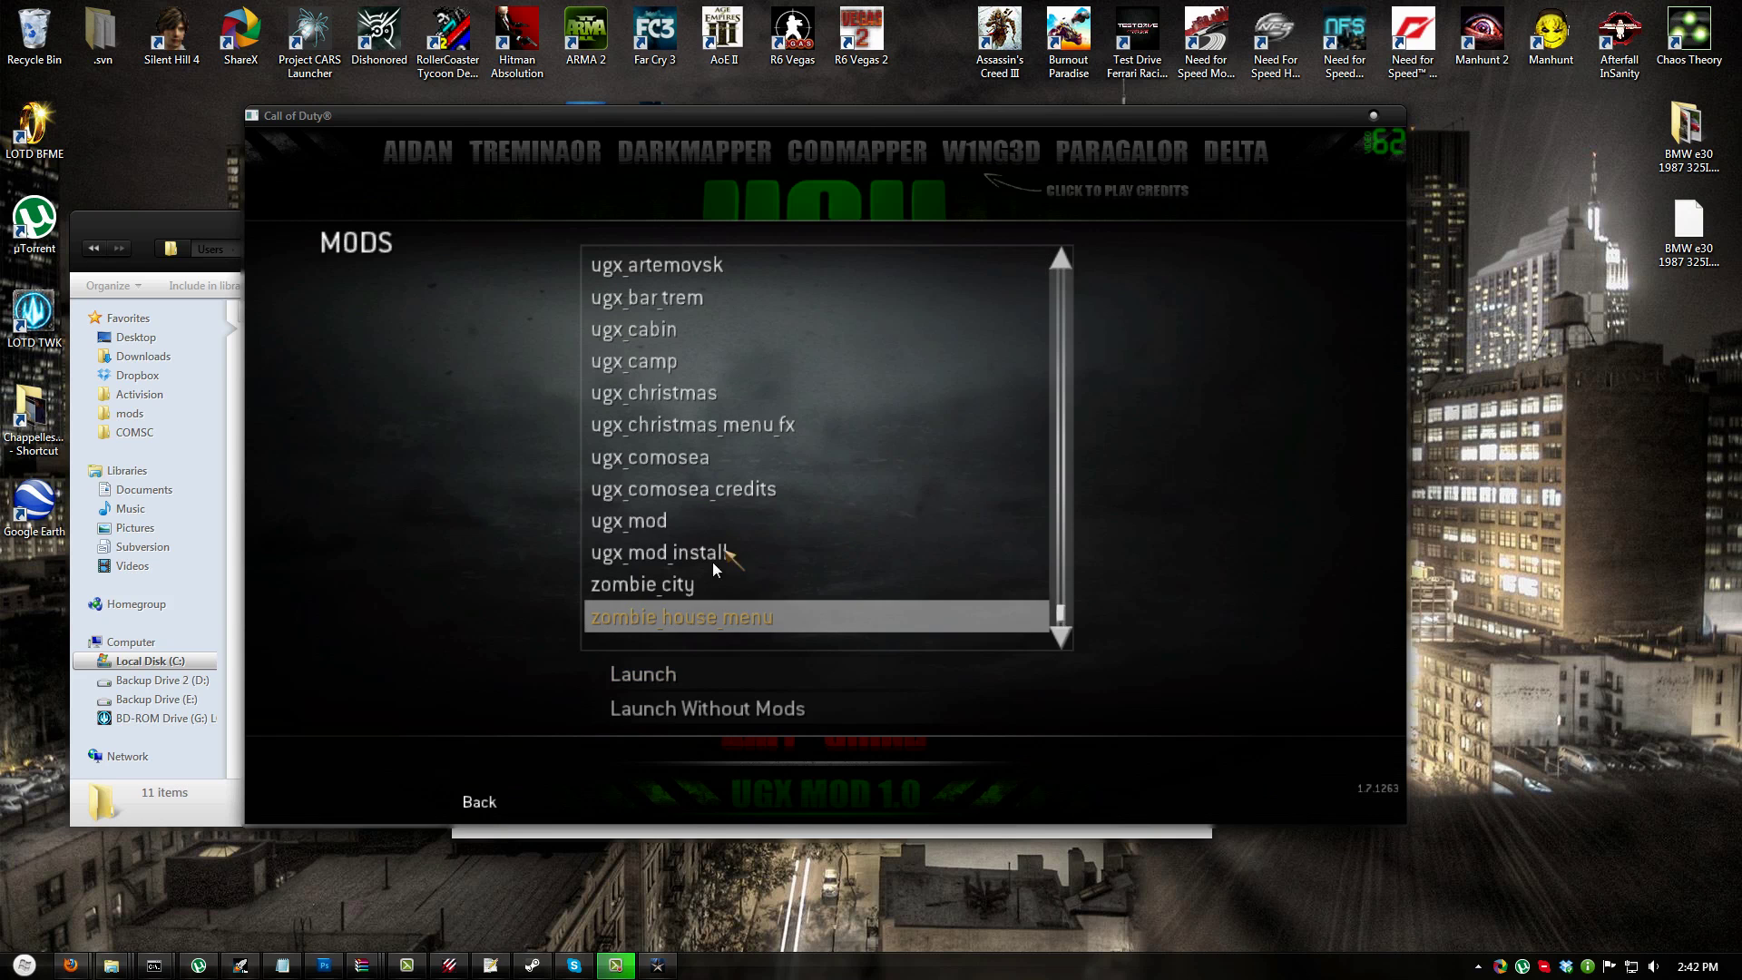
click(668, 553)
double_click(669, 555)
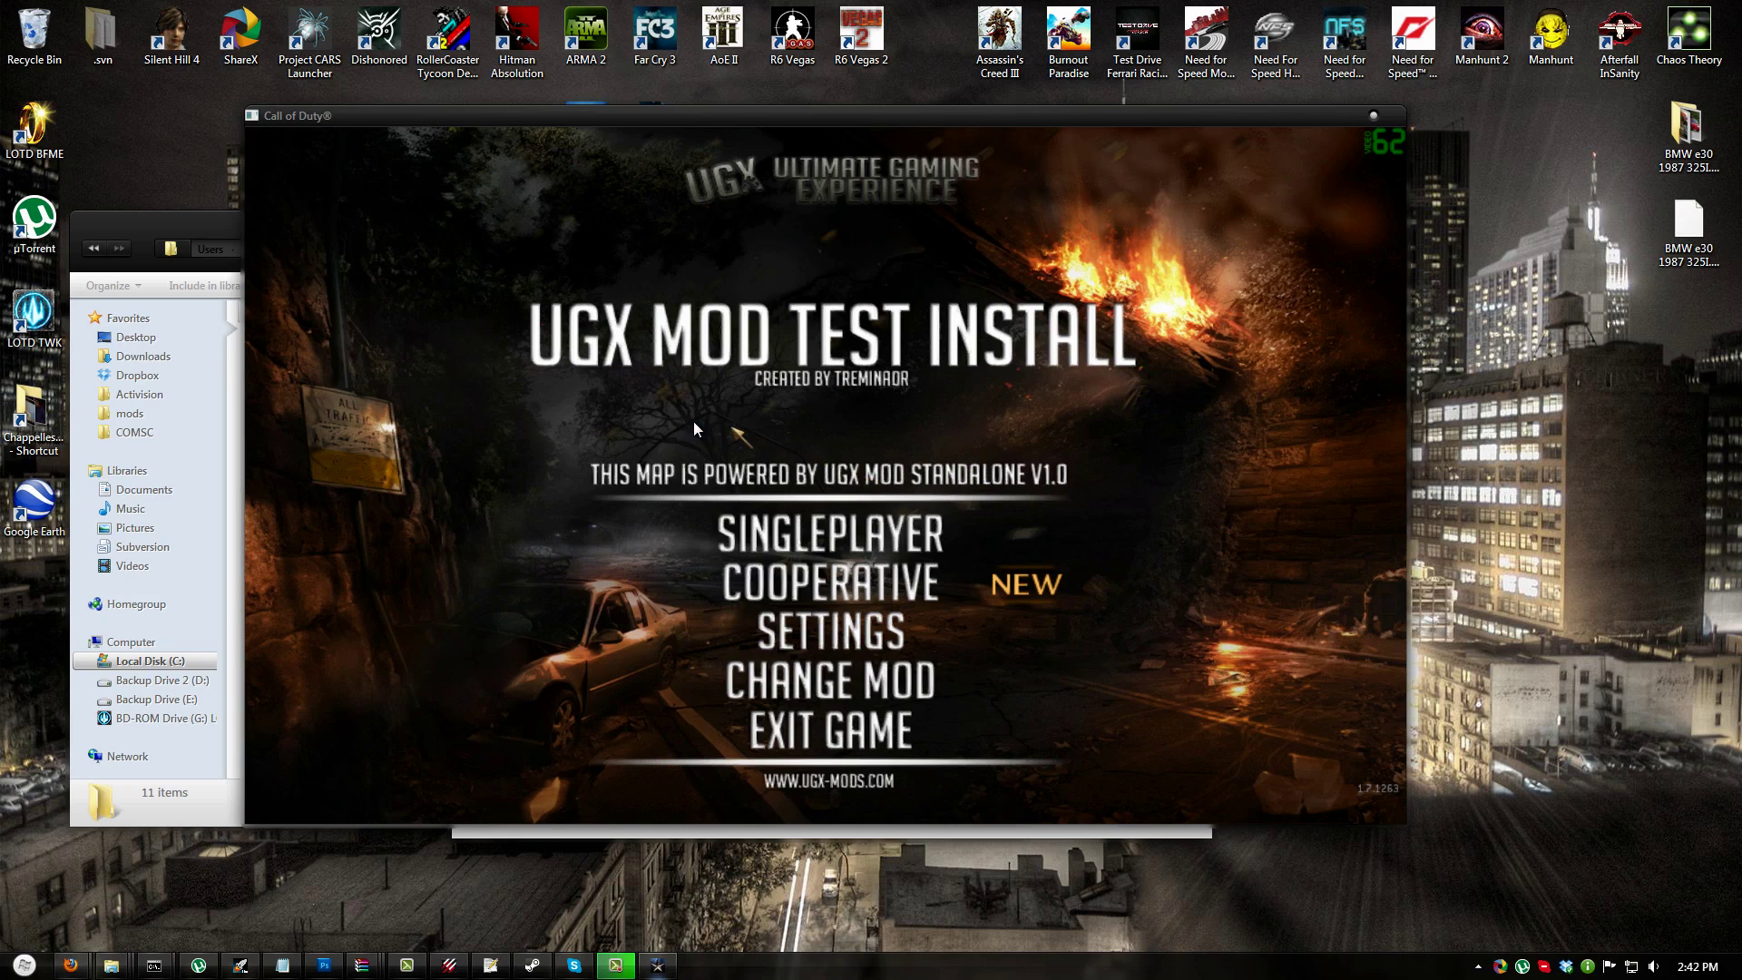
click(840, 588)
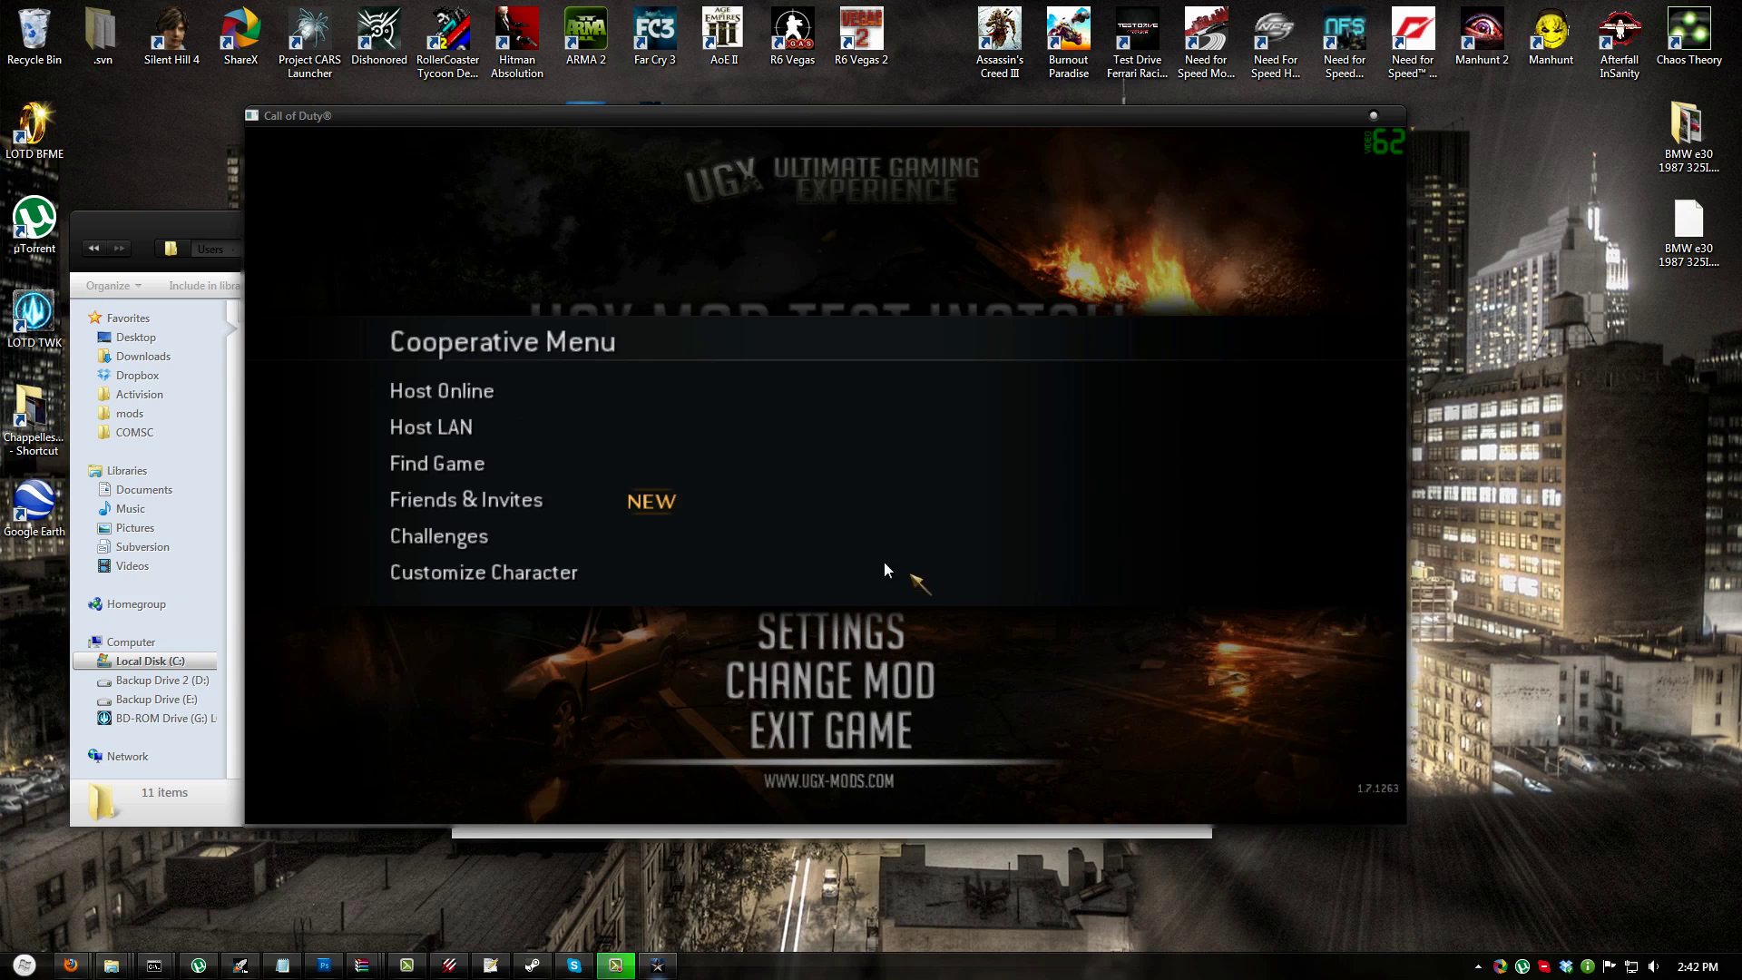
click(501, 585)
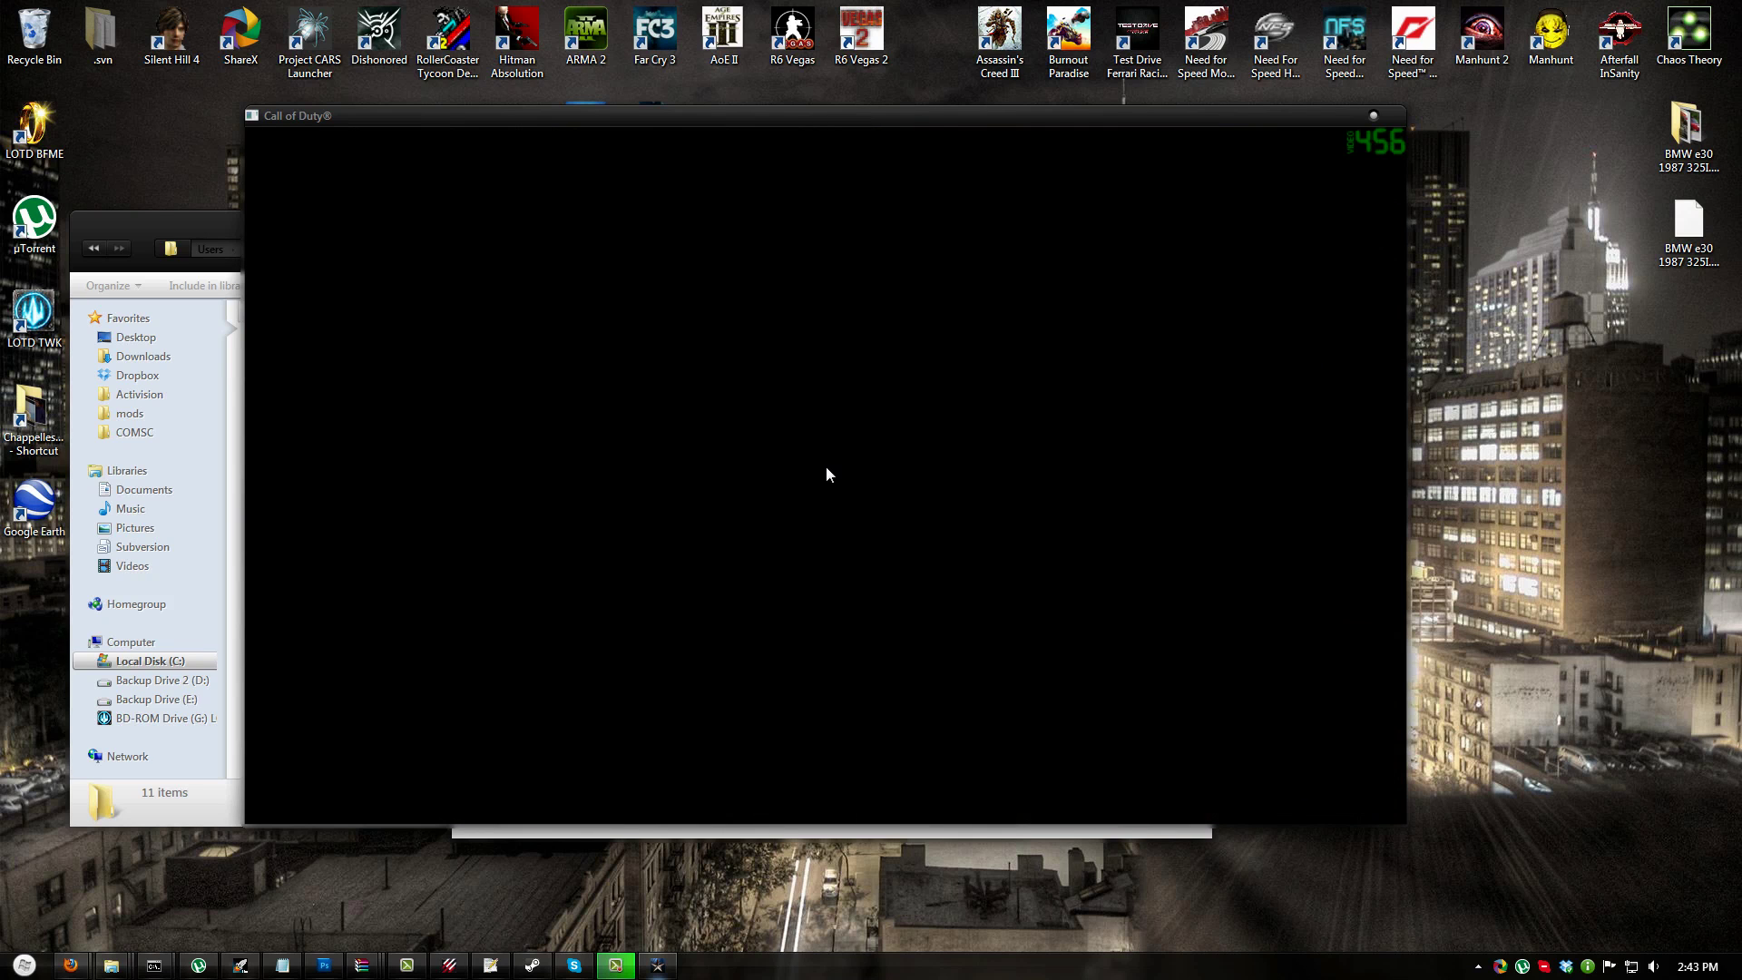
- Pause the game, look through the Arcademode section of the Challenges and close them
key(Escape)
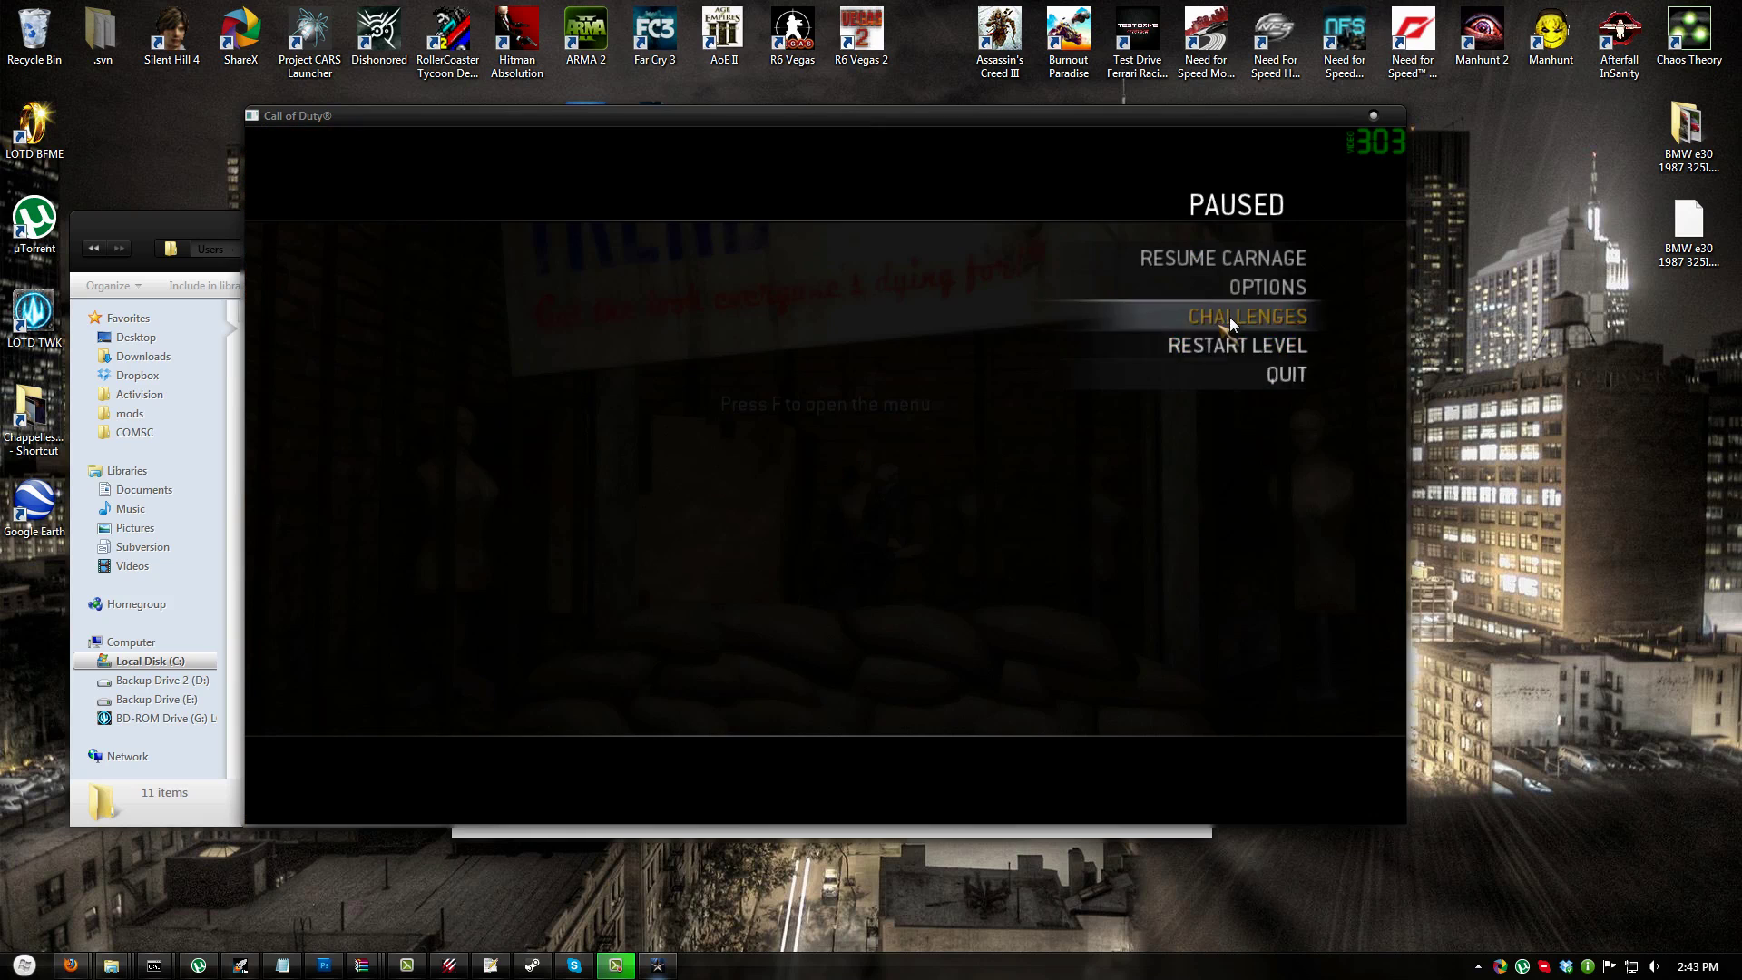
click(1230, 320)
click(563, 277)
click(591, 287)
key(Escape)
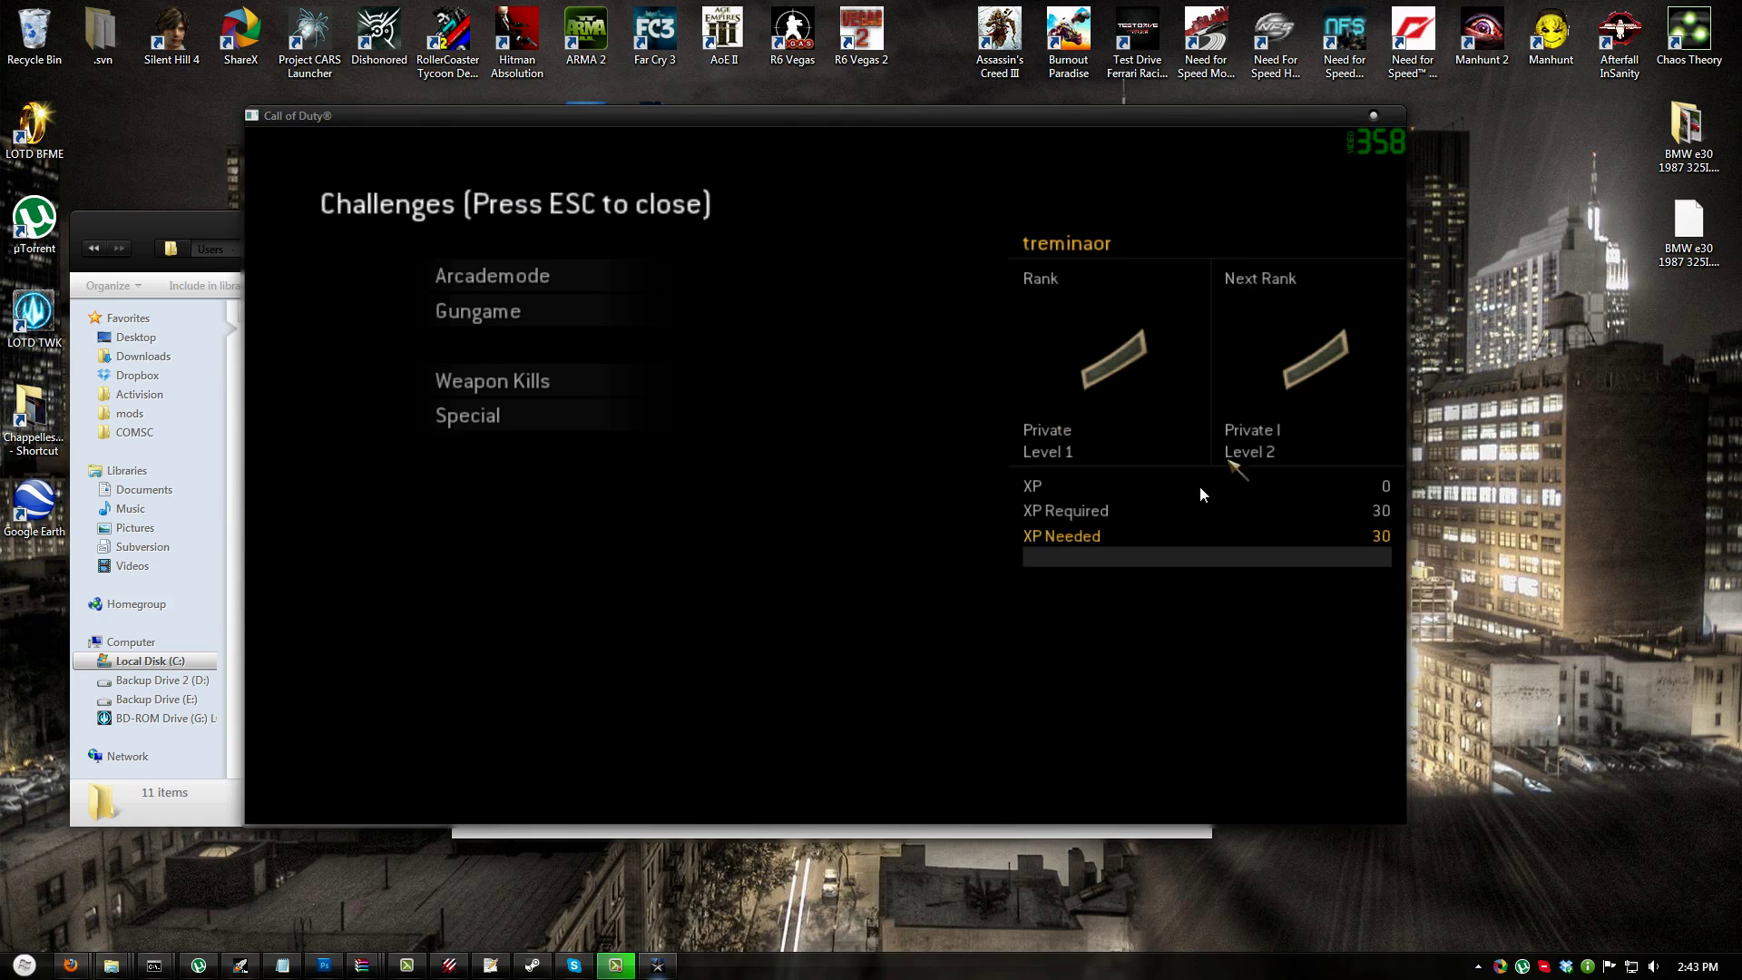
key(Escape)
- Start a game in Classic mode with Timed Gameplay set to No
click(1236, 376)
click(568, 539)
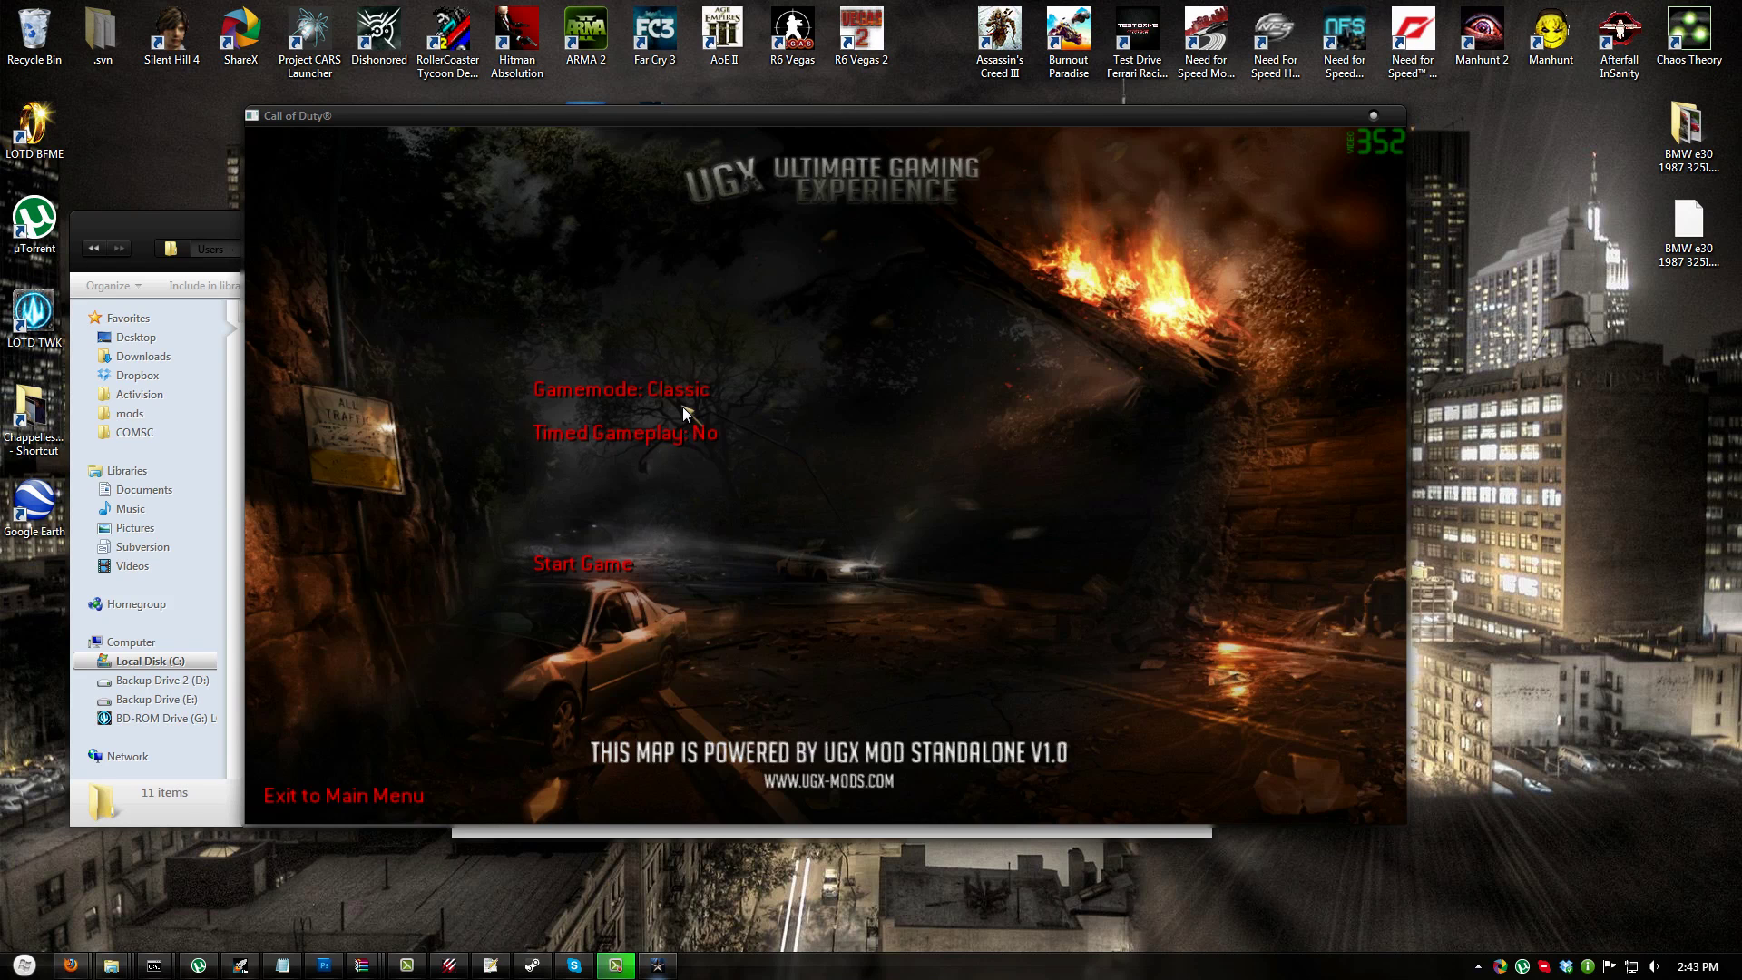
click(606, 566)
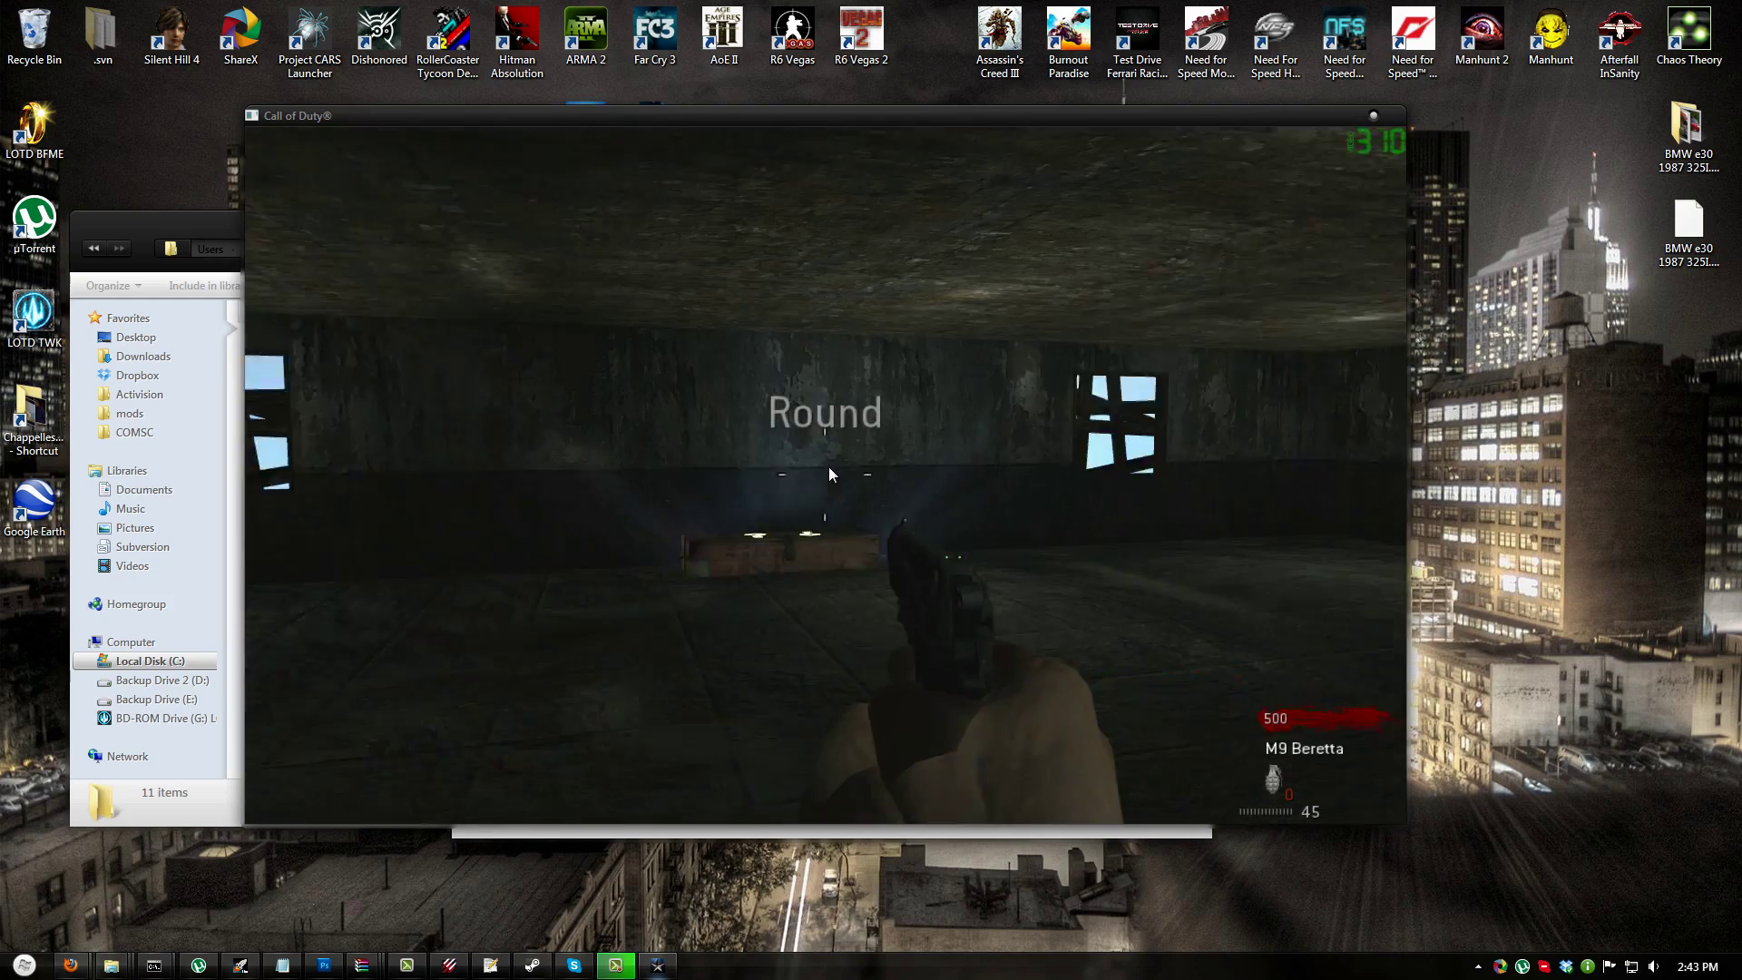
click(827, 475)
click(826, 475)
click(827, 474)
key(r)
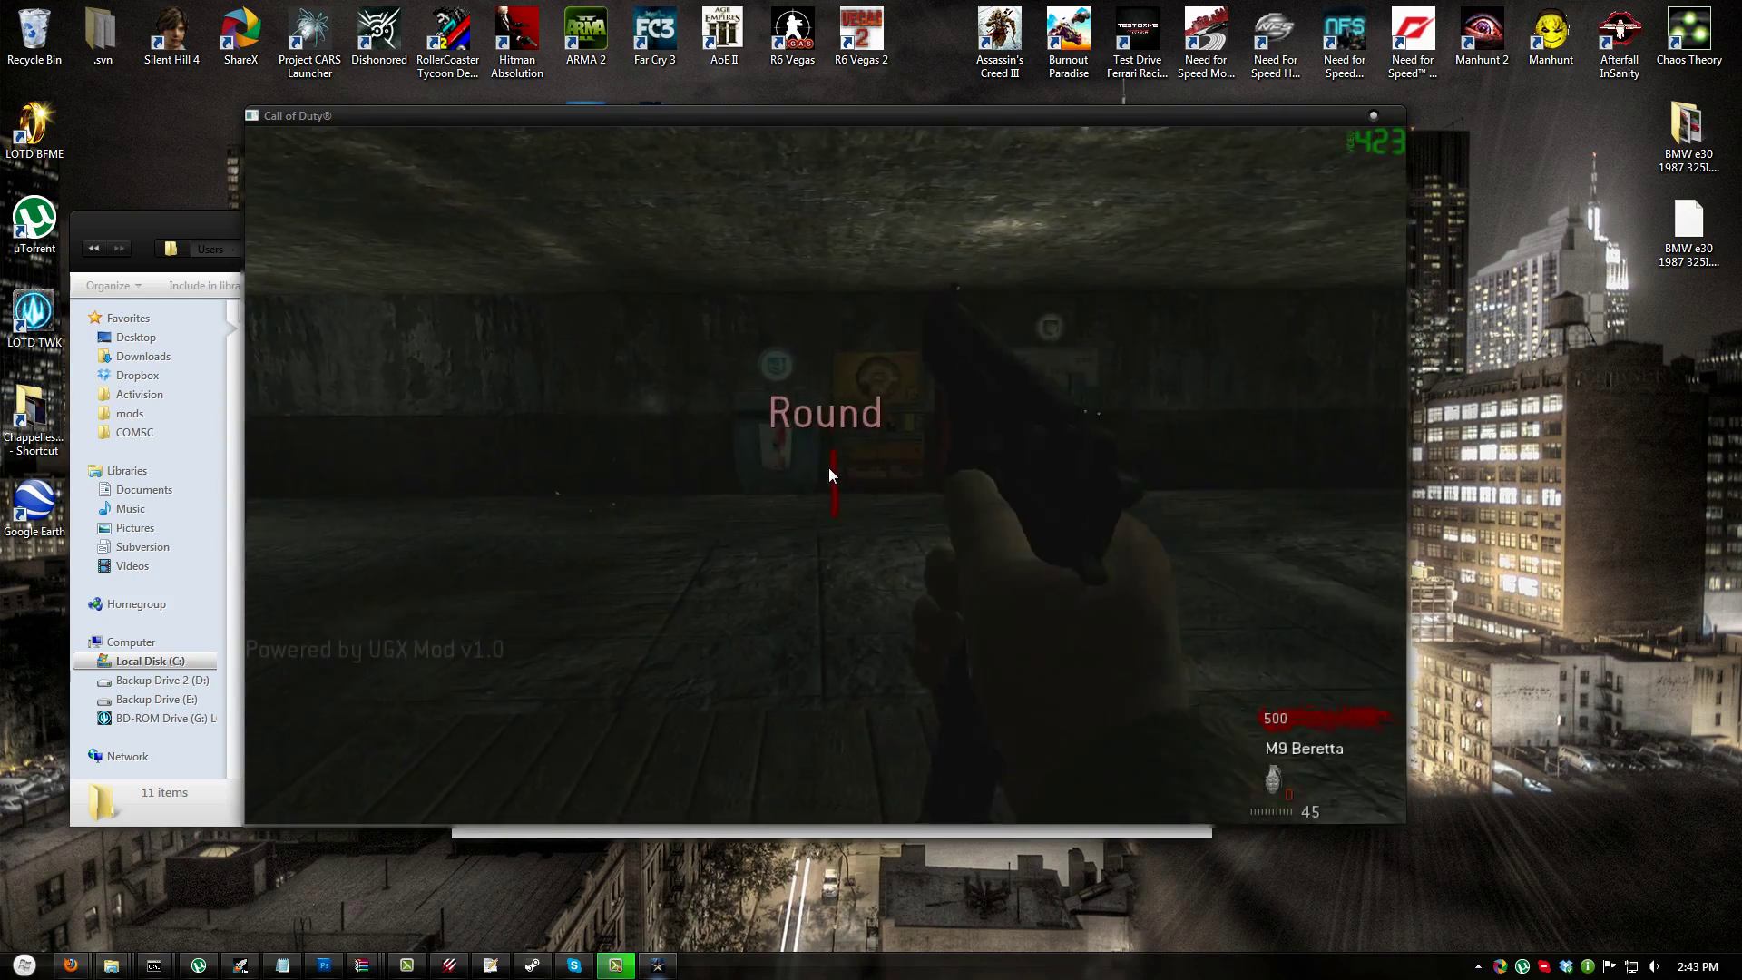
key(w)
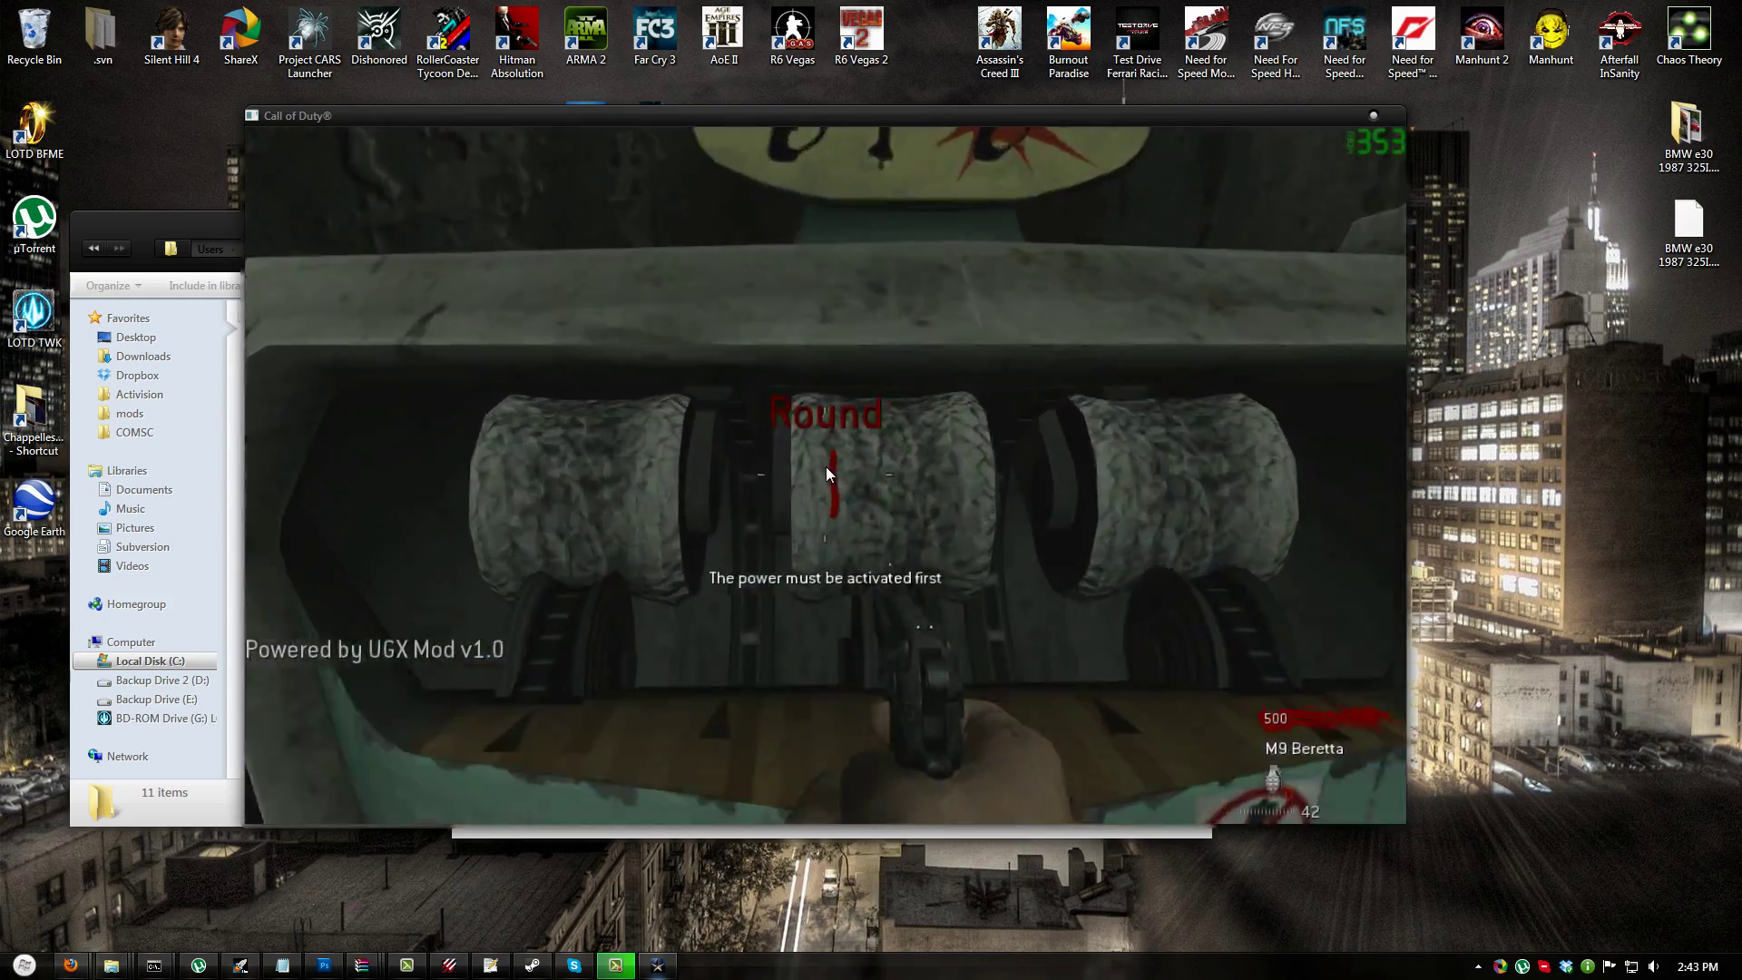
key(shift+w)
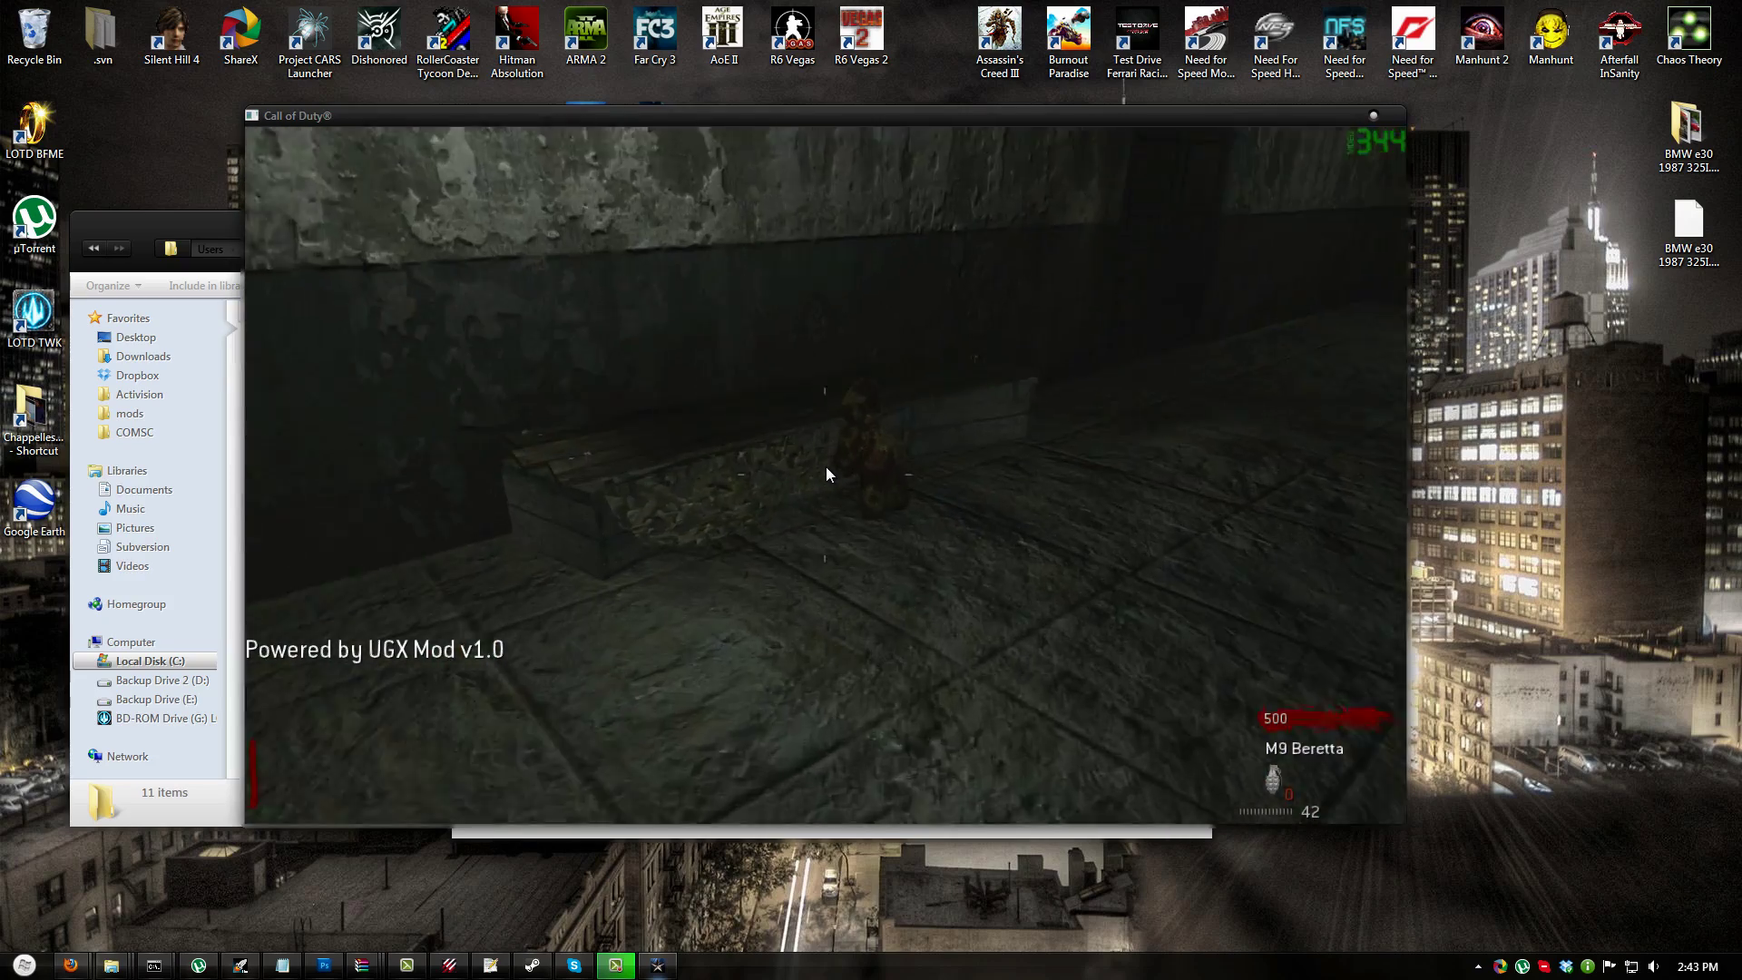
click(827, 474)
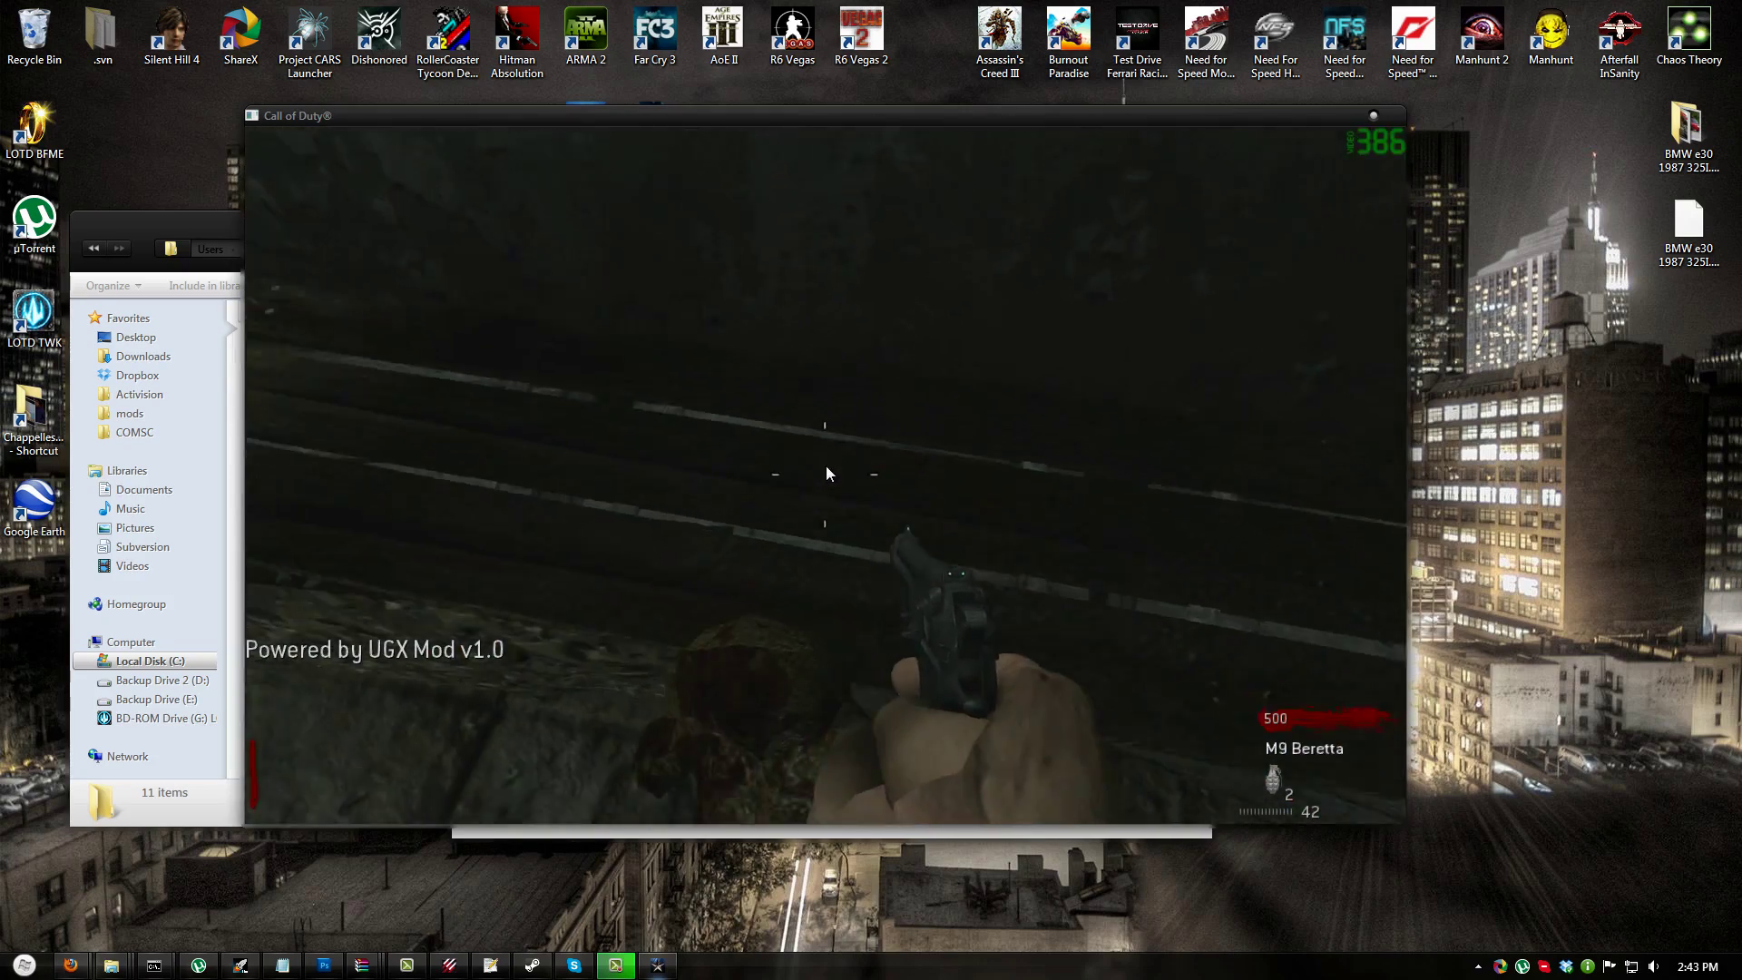
key(w)
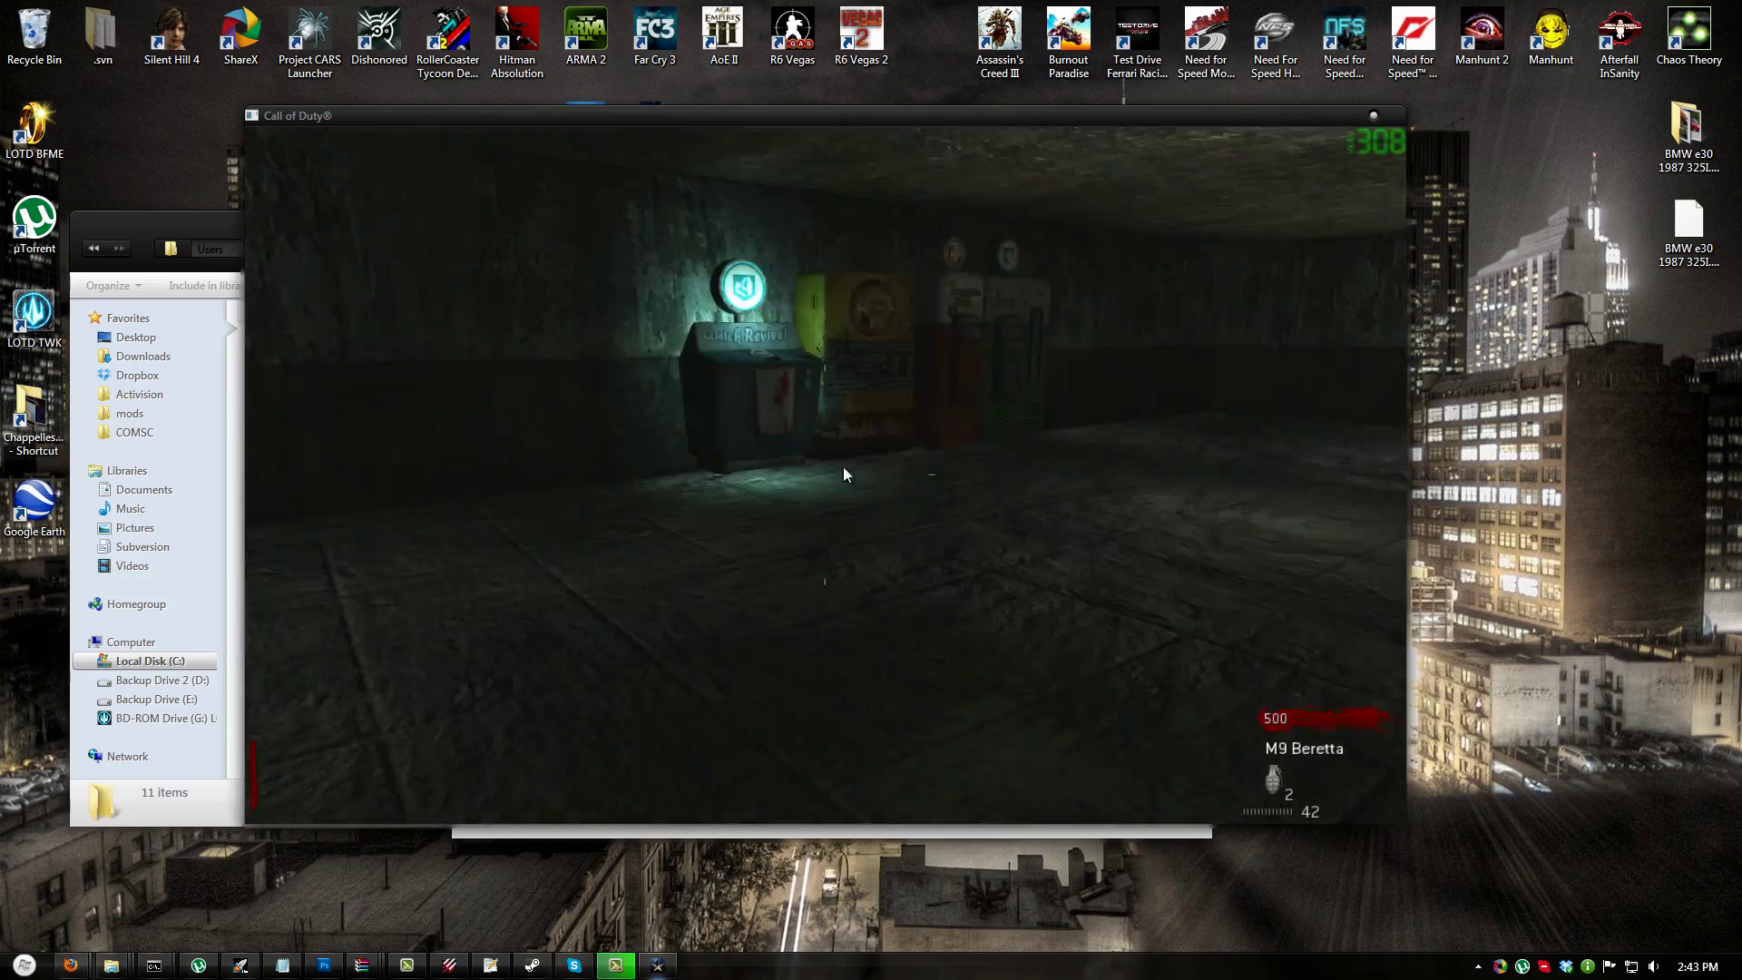
key(w)
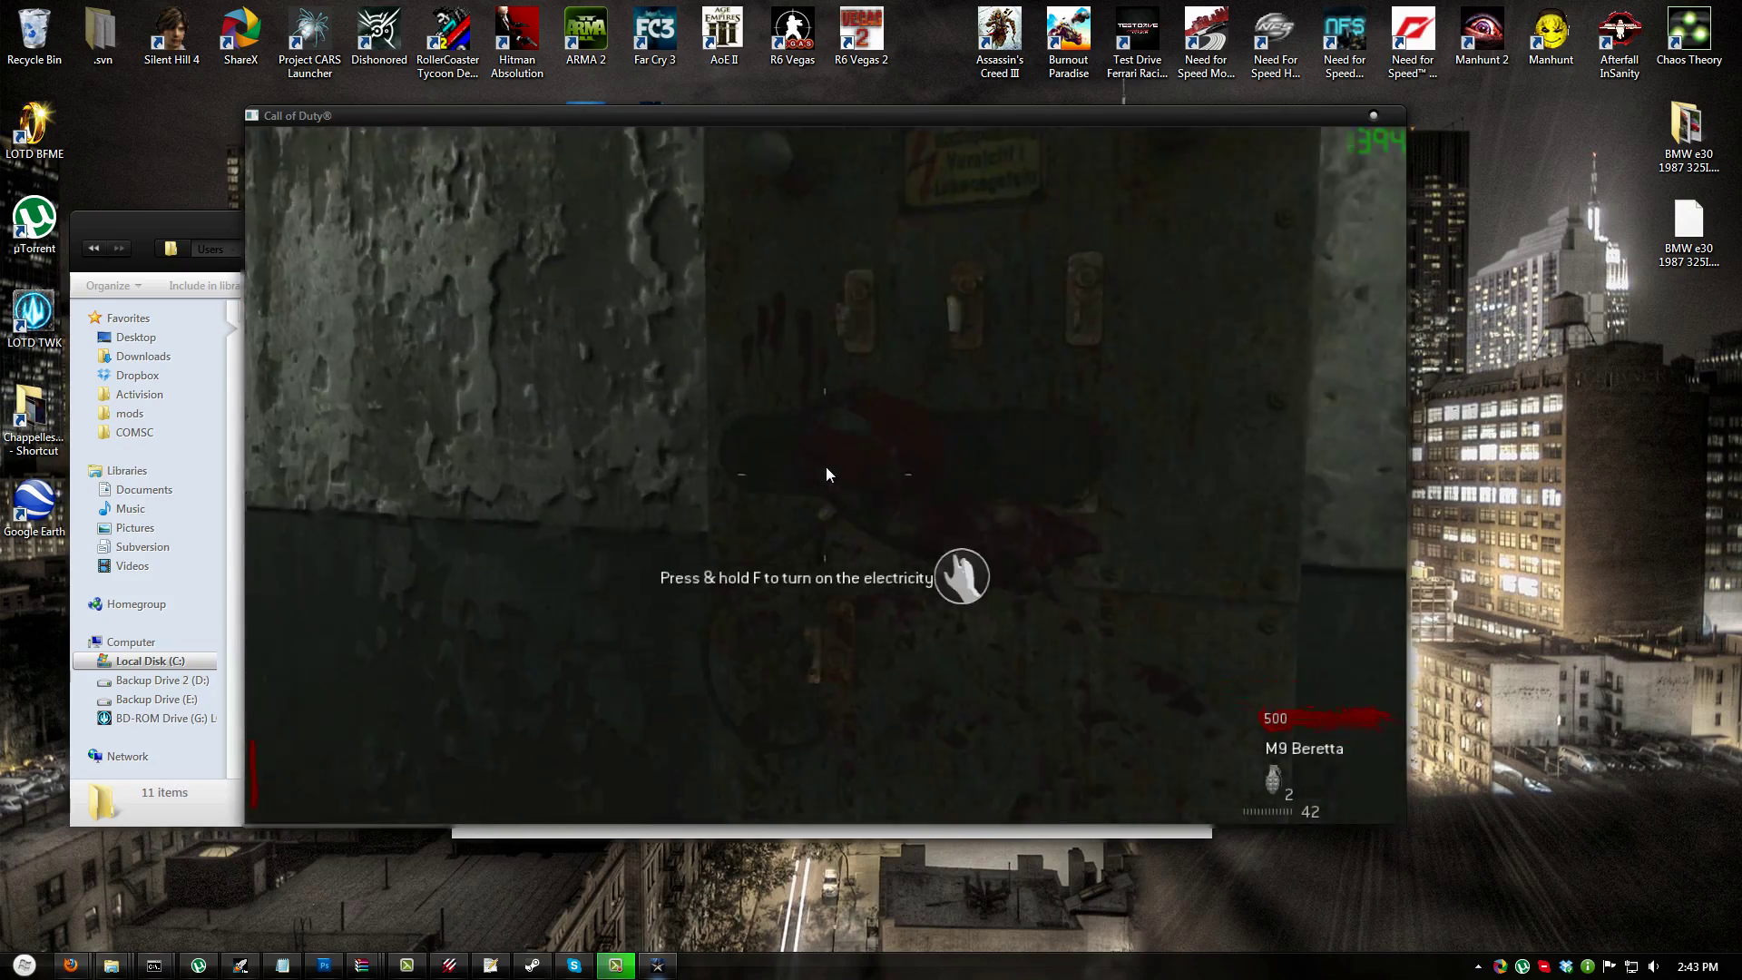
key(w)
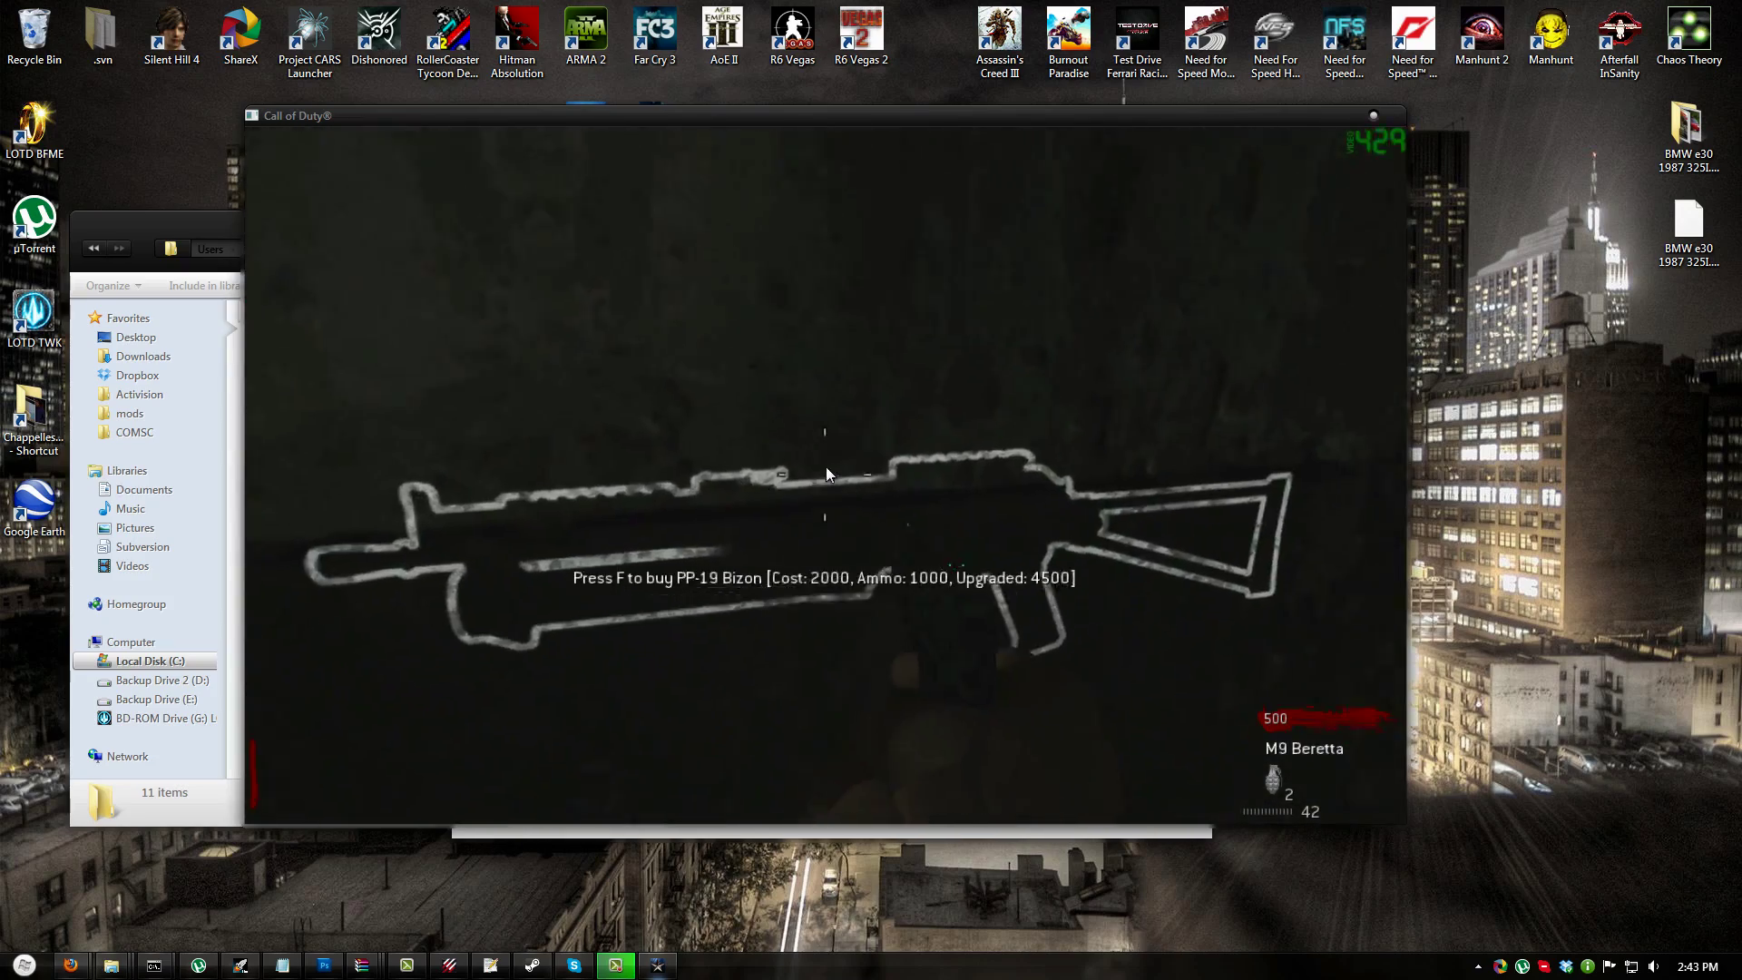
key(v)
key(w)
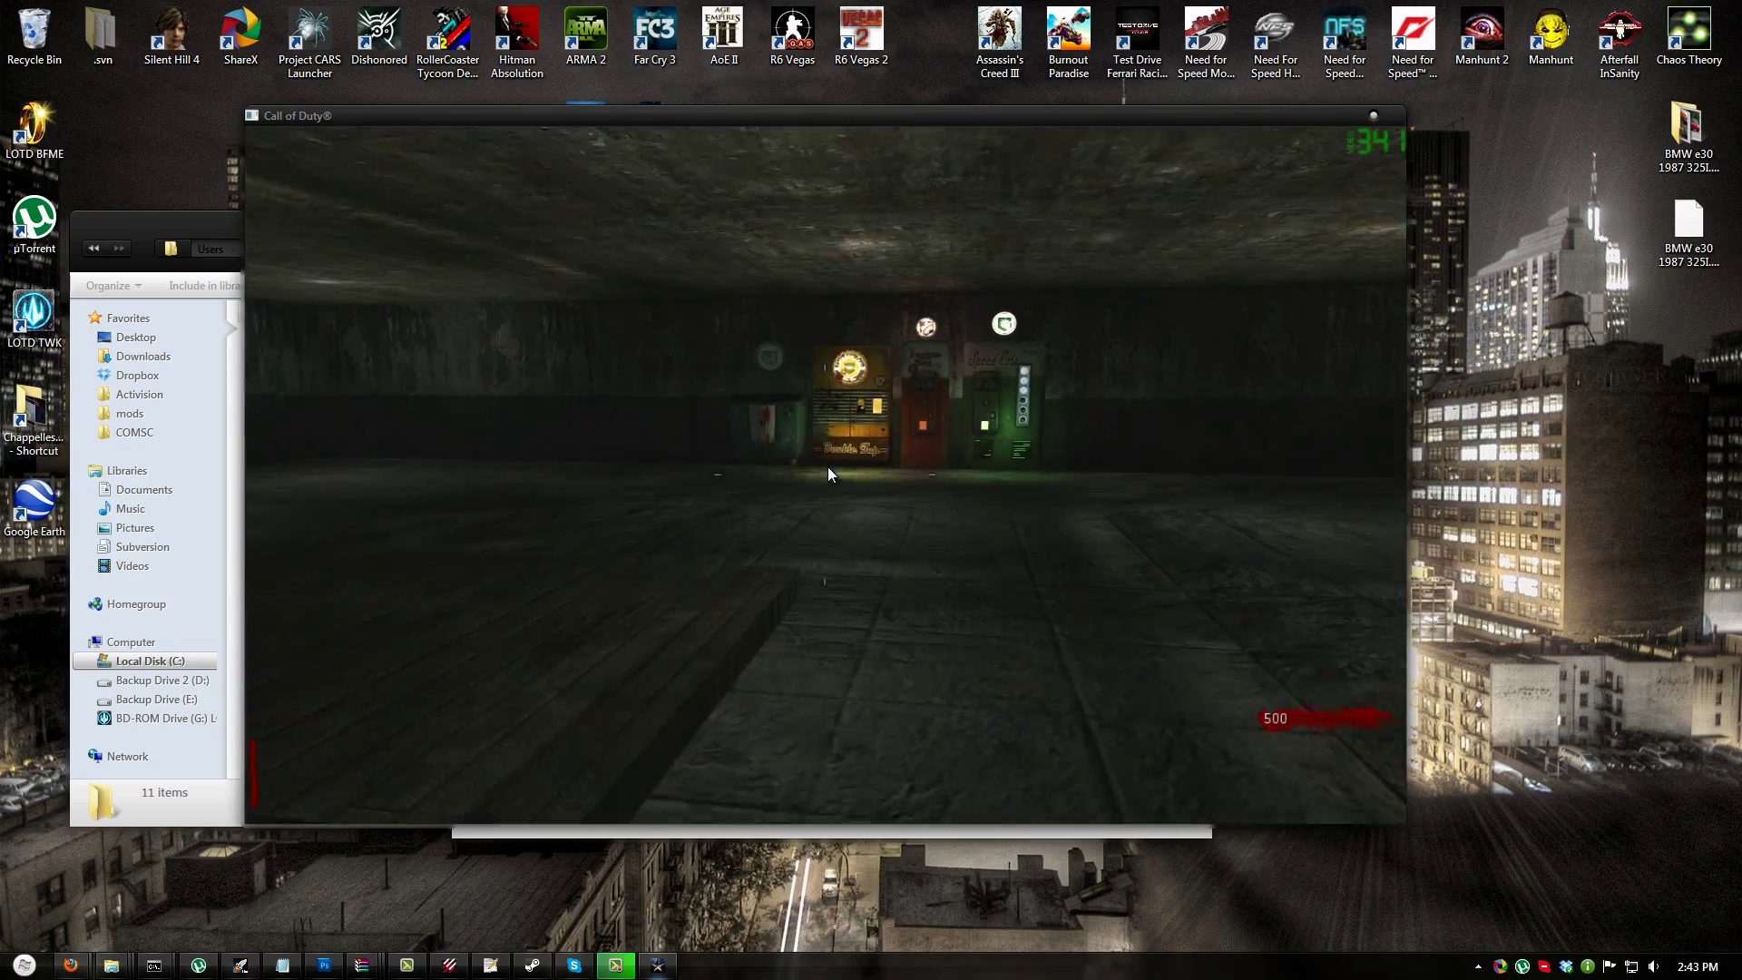
key(w)
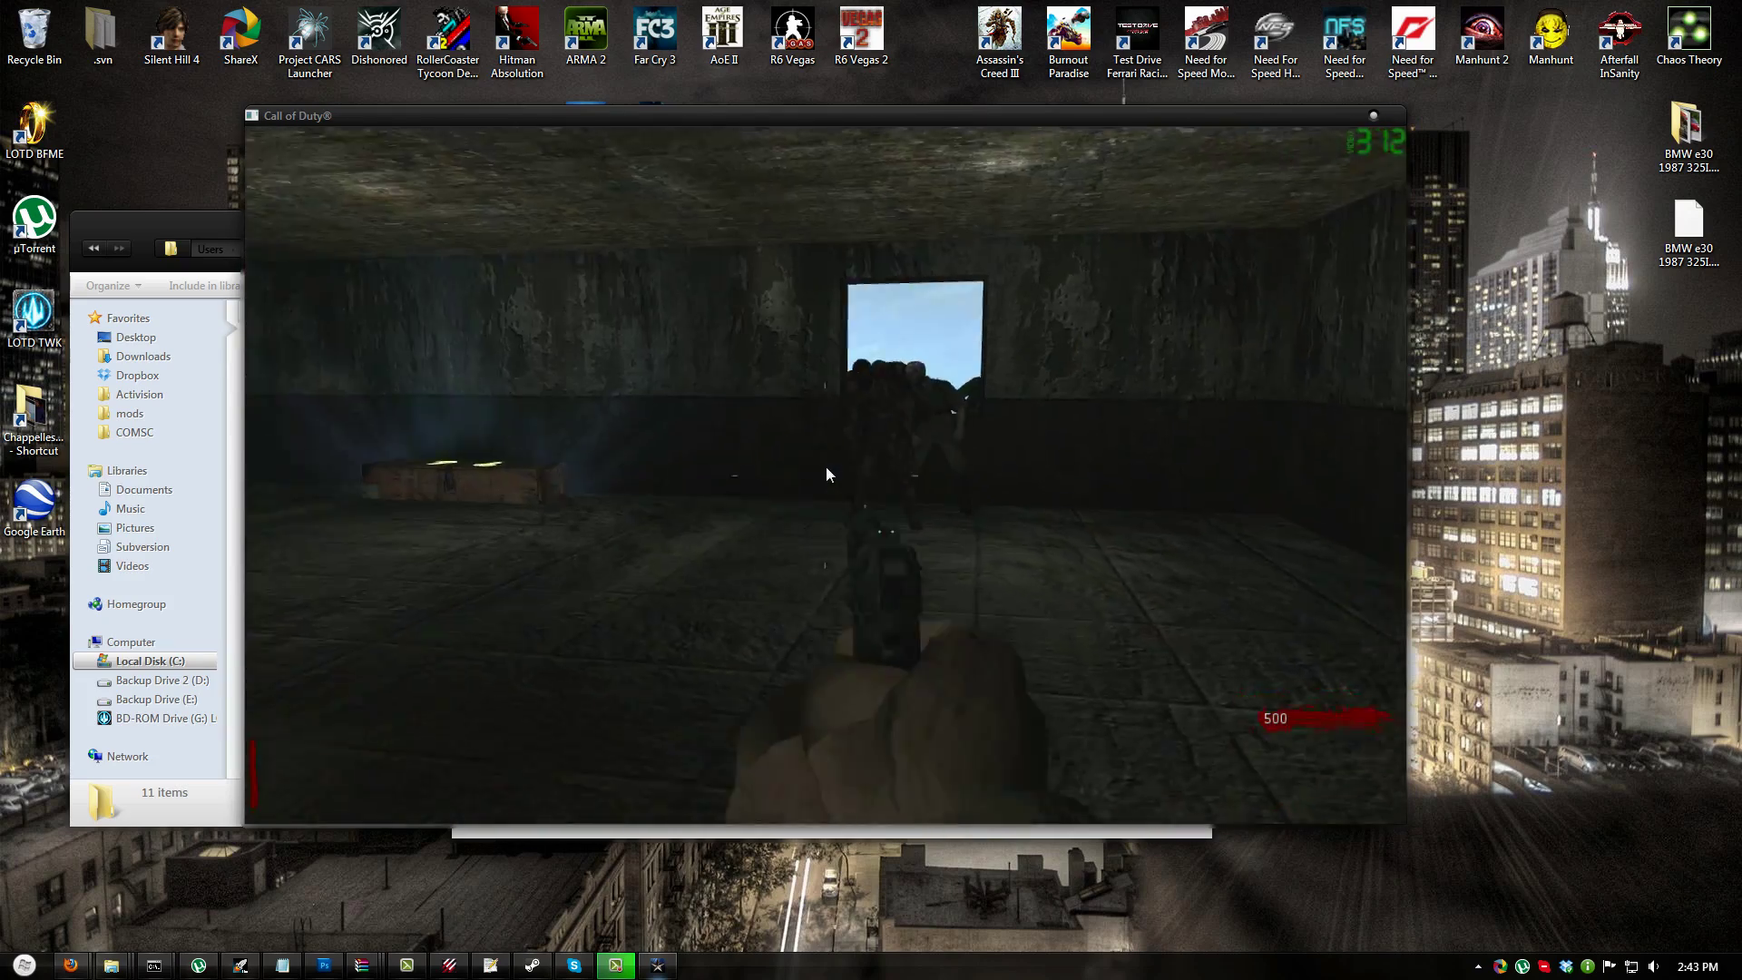
right_click(826, 475)
click(826, 475)
click(826, 475)
click(827, 475)
click(827, 475)
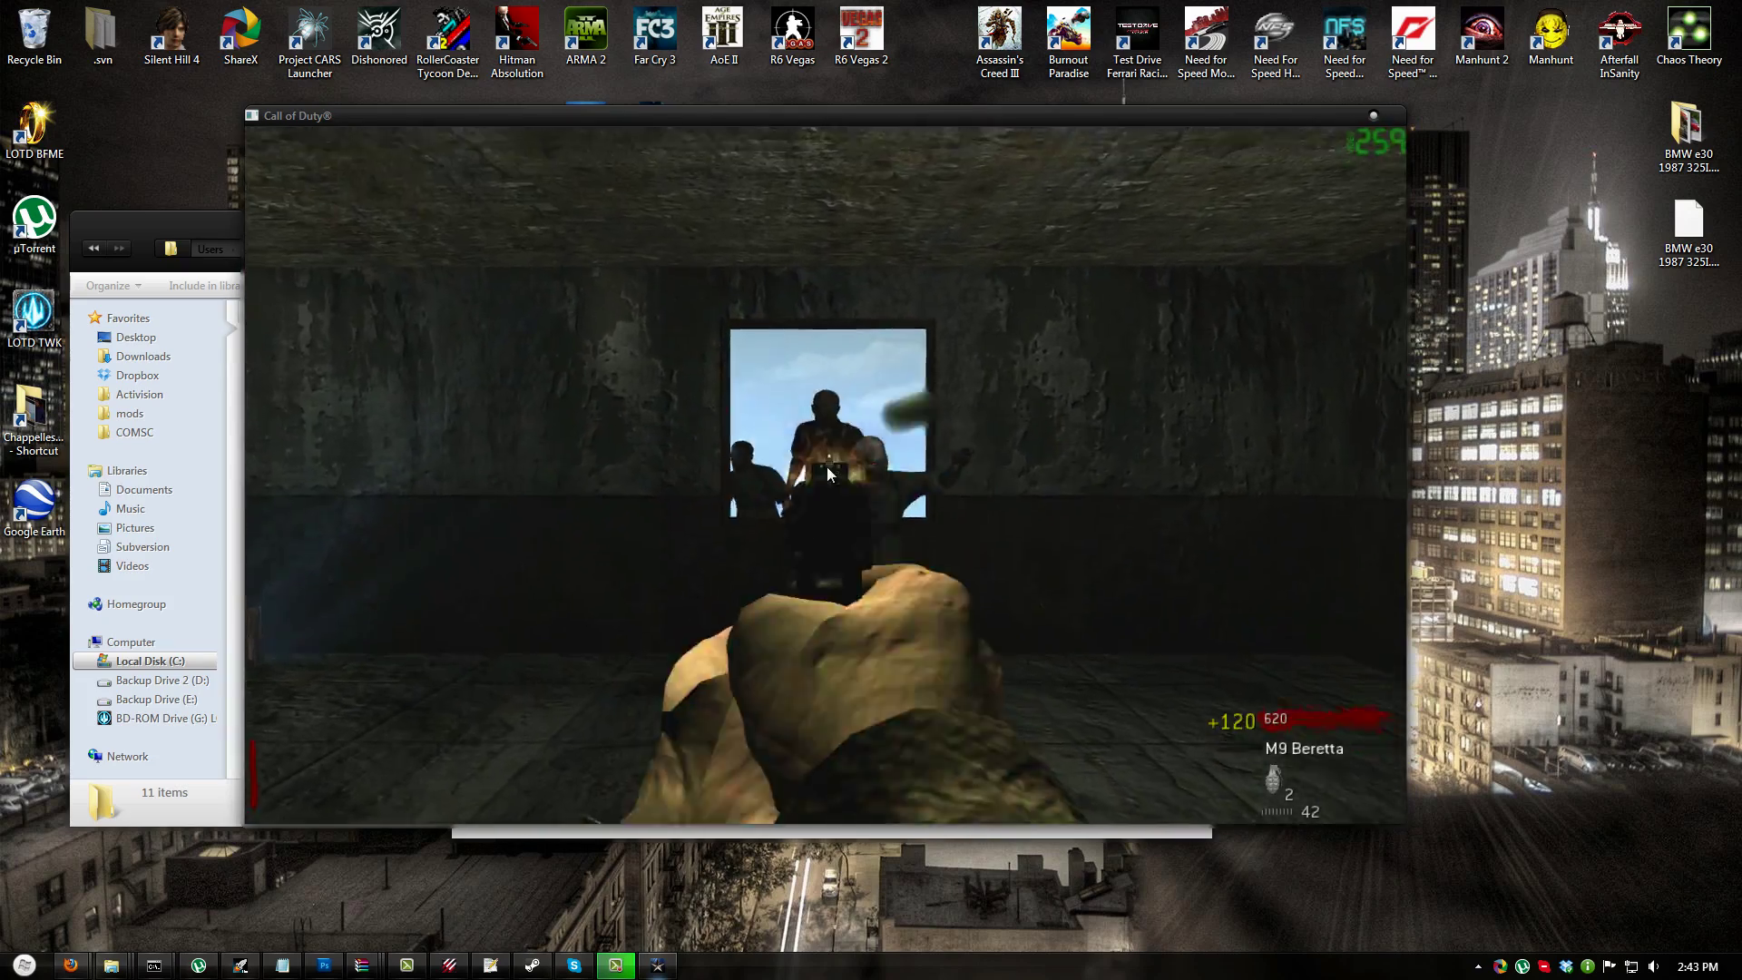
click(826, 475)
click(827, 475)
click(827, 475)
key(r)
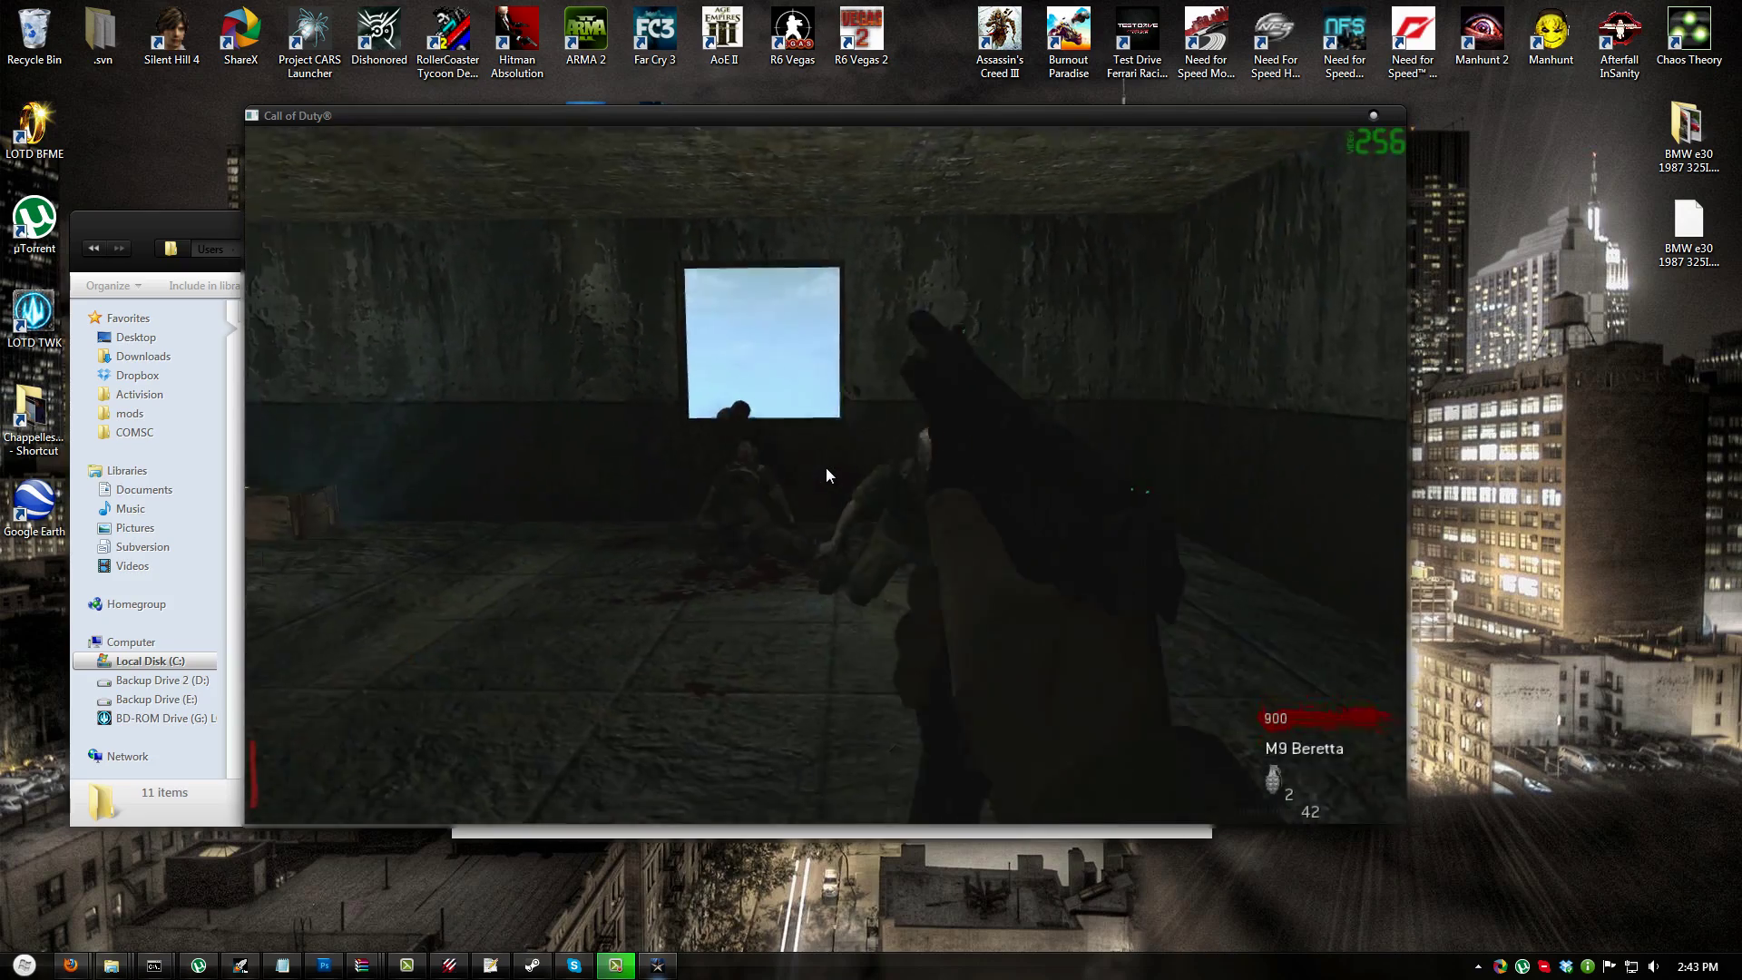
key(w)
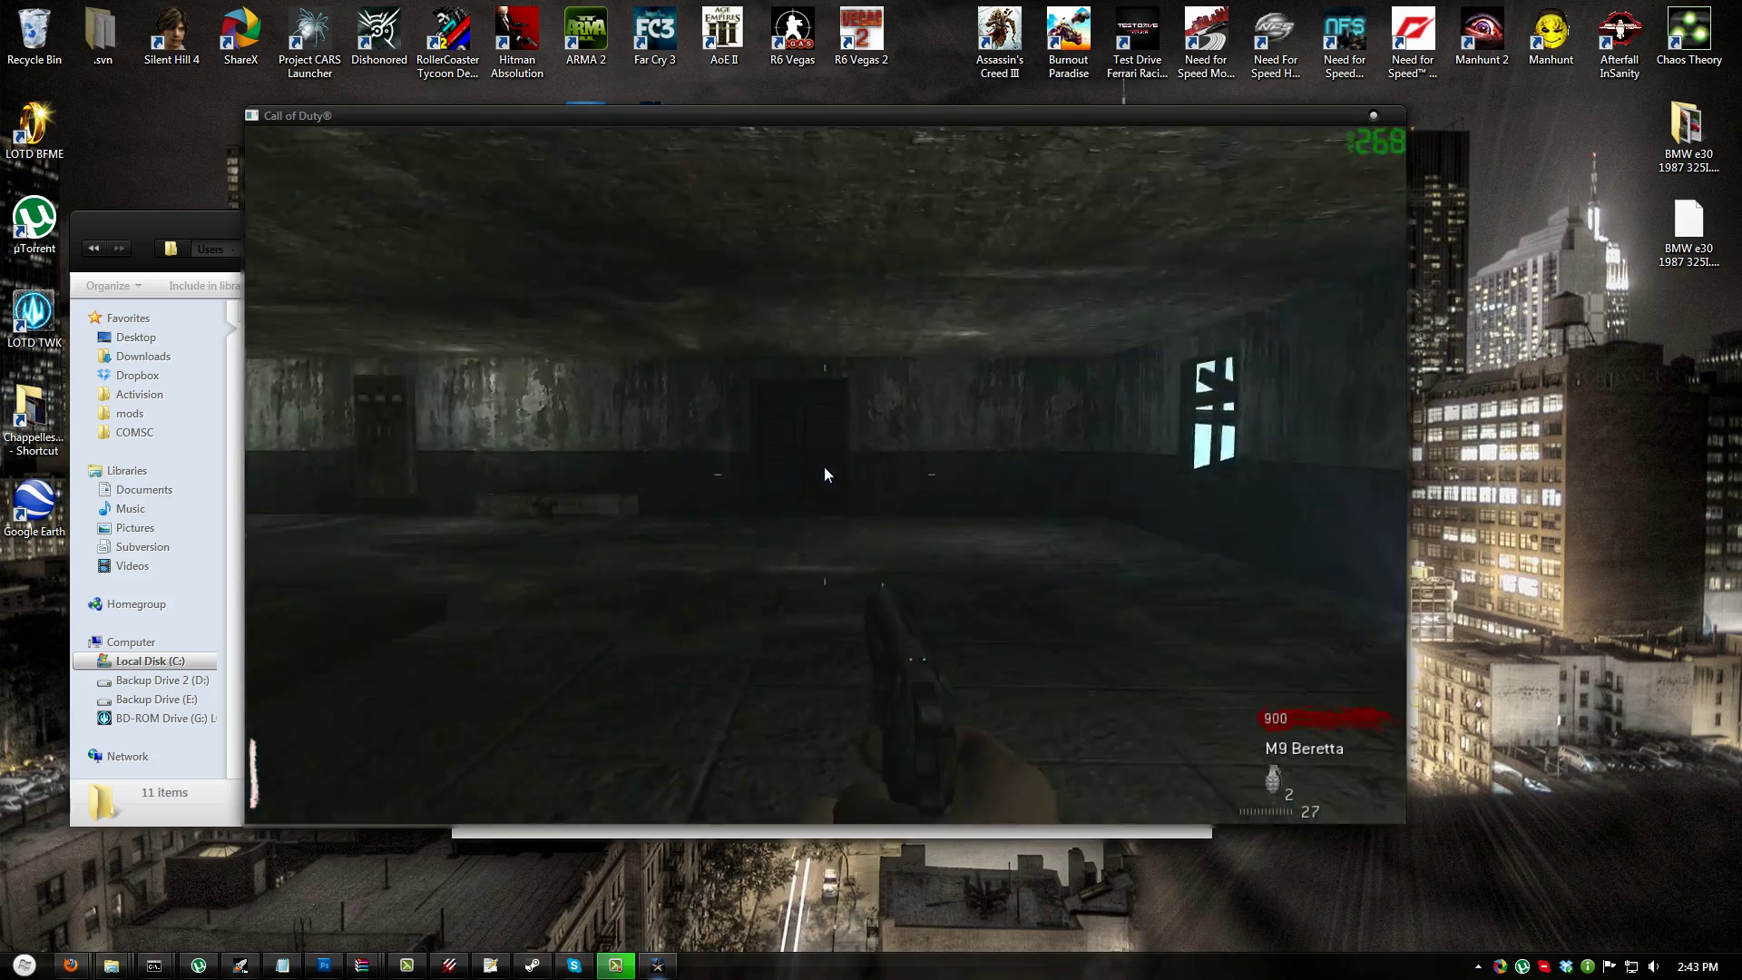
right_click(827, 474)
- Restart the level and start a game in Gungame mode with Timed Gameplay set to No
key(Escape)
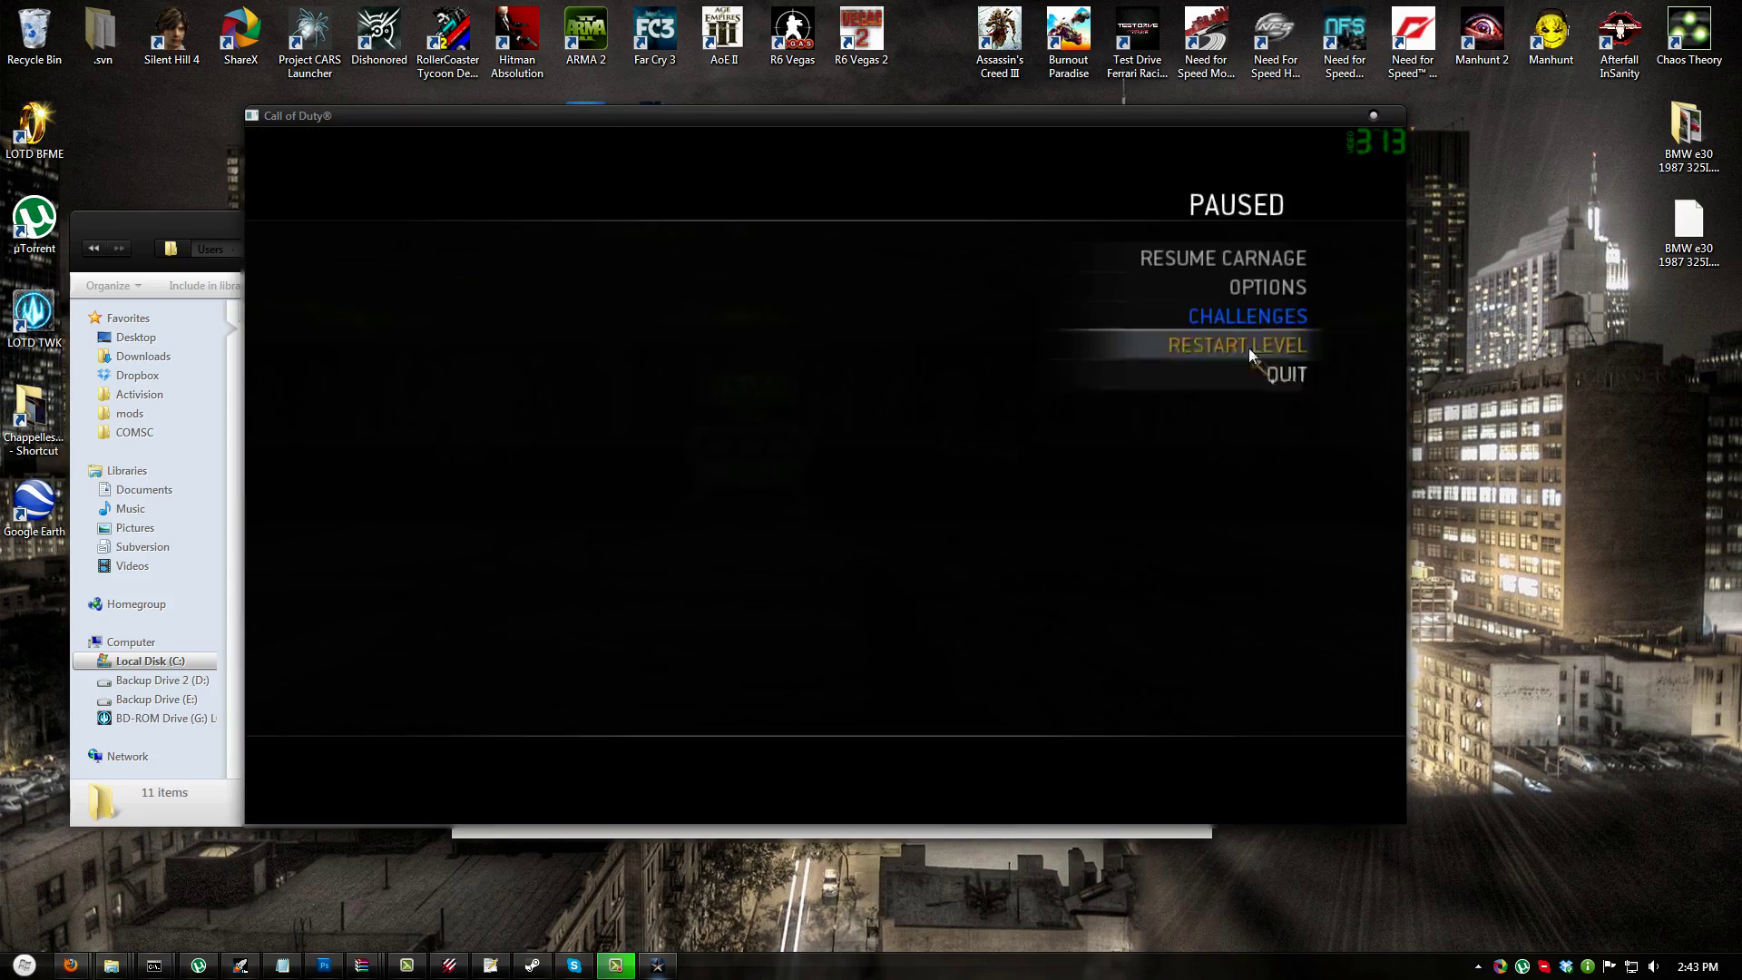
click(1249, 347)
click(591, 549)
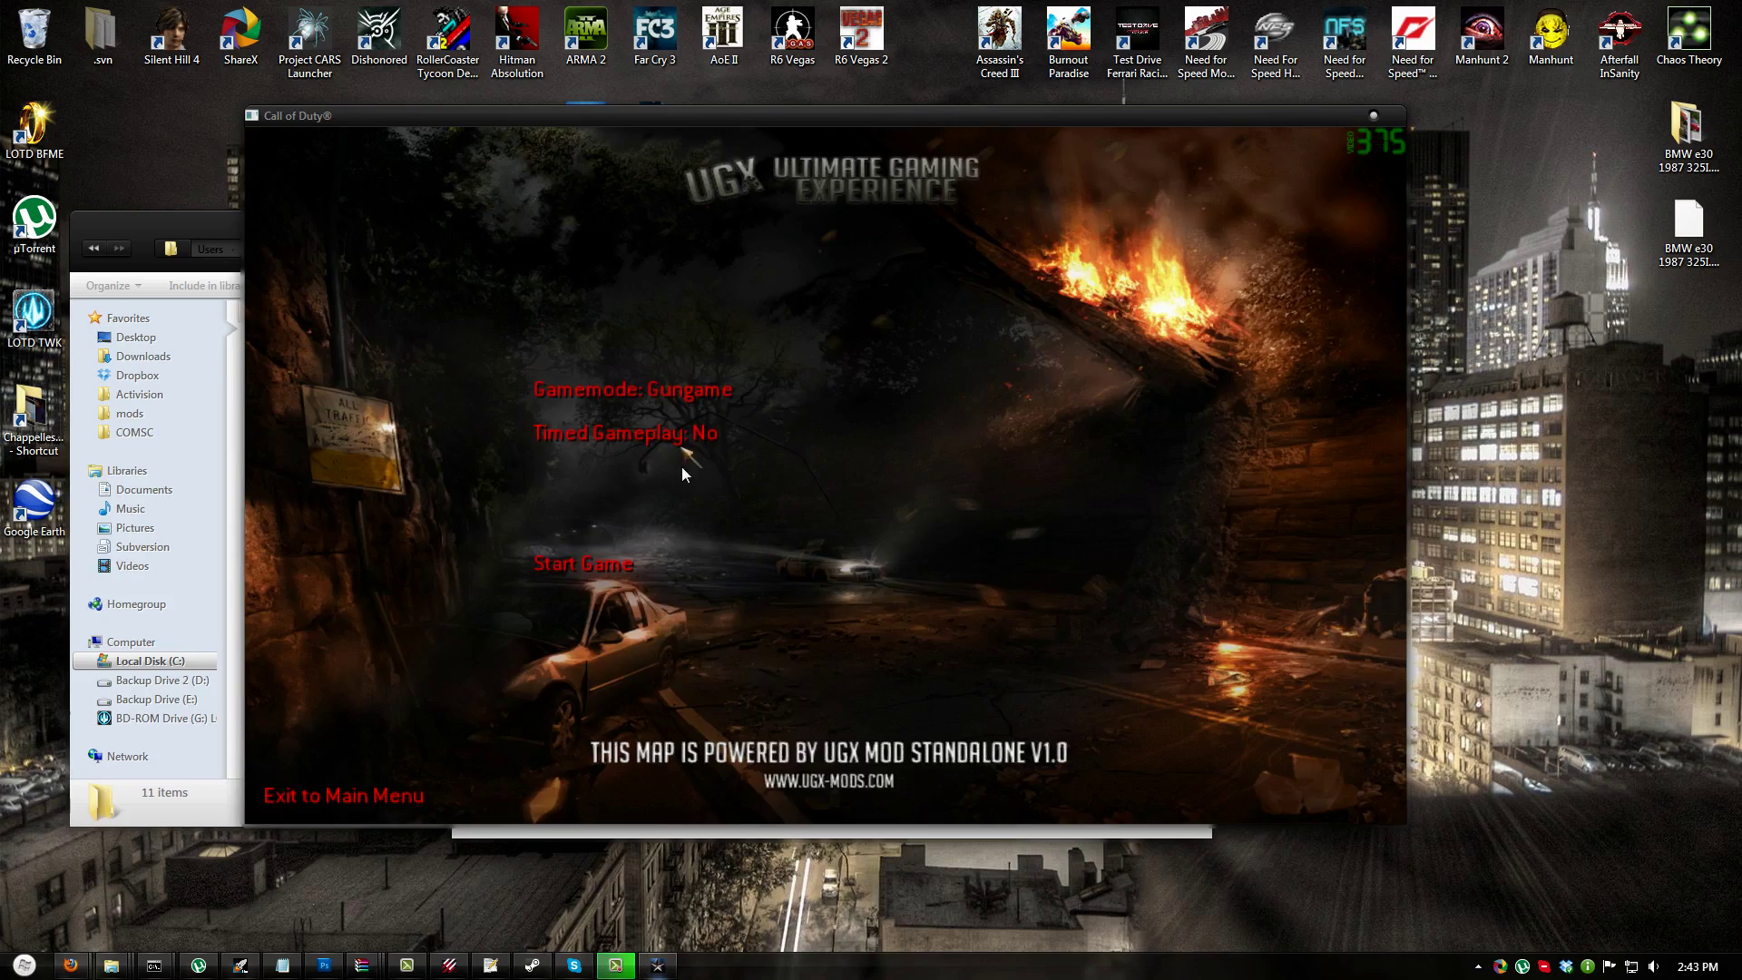
click(584, 563)
click(833, 468)
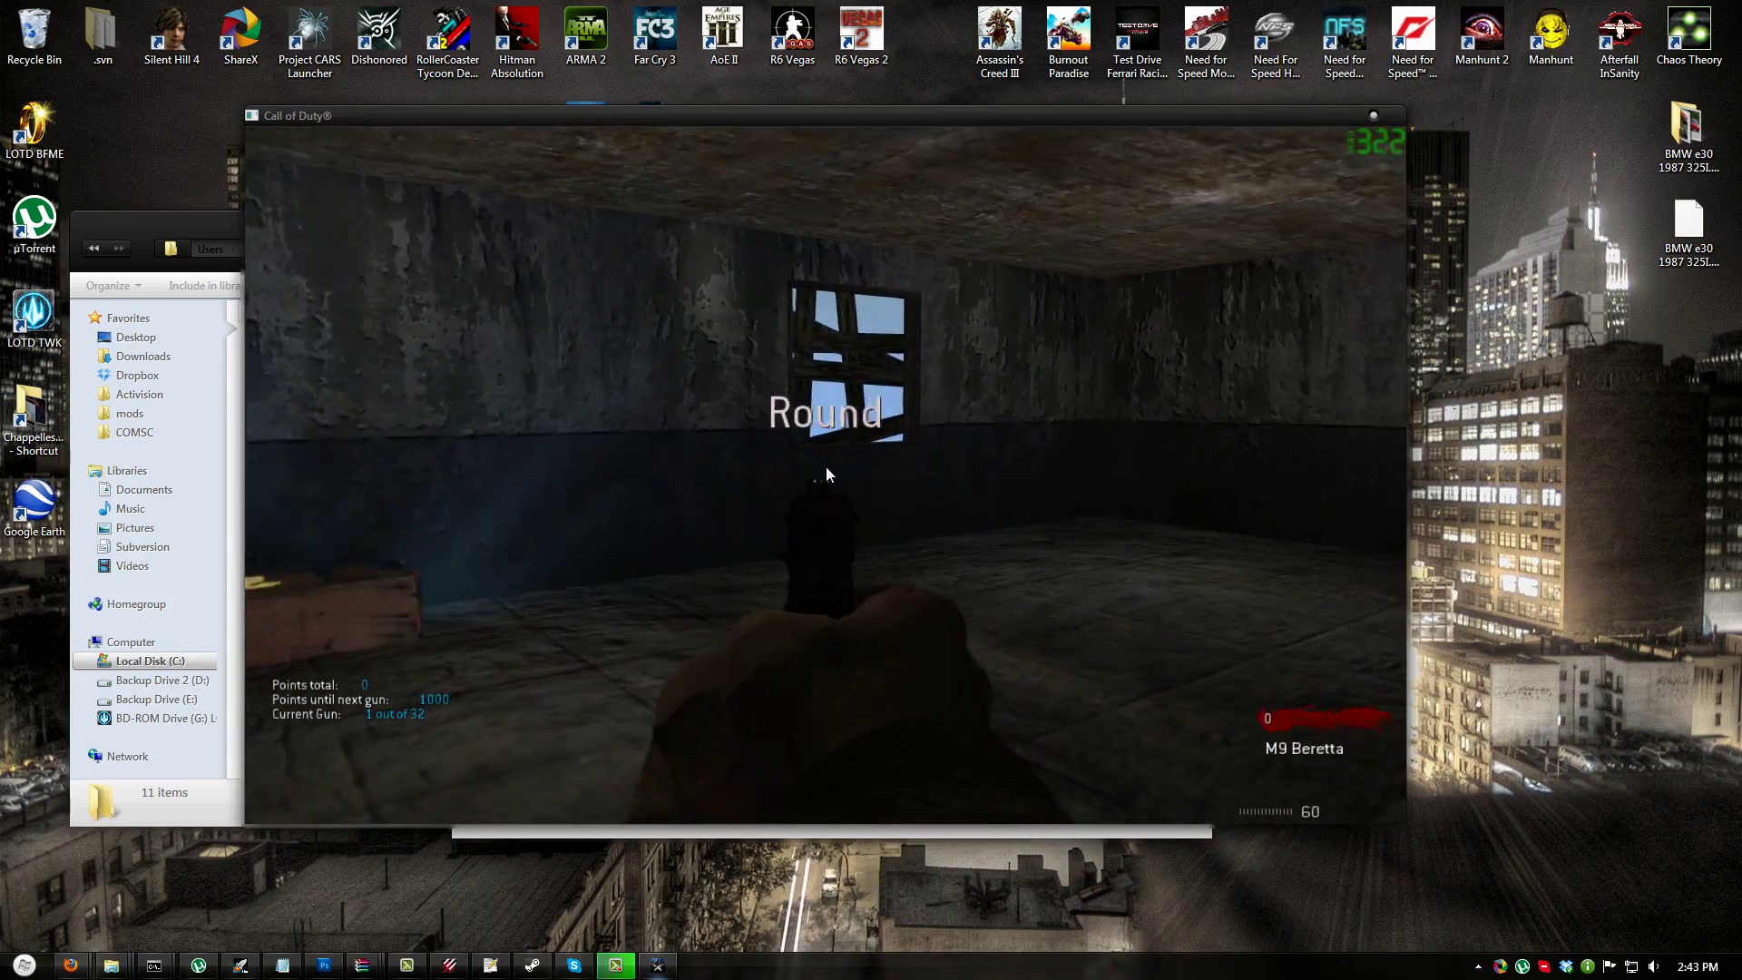
click(827, 472)
click(828, 471)
key(r)
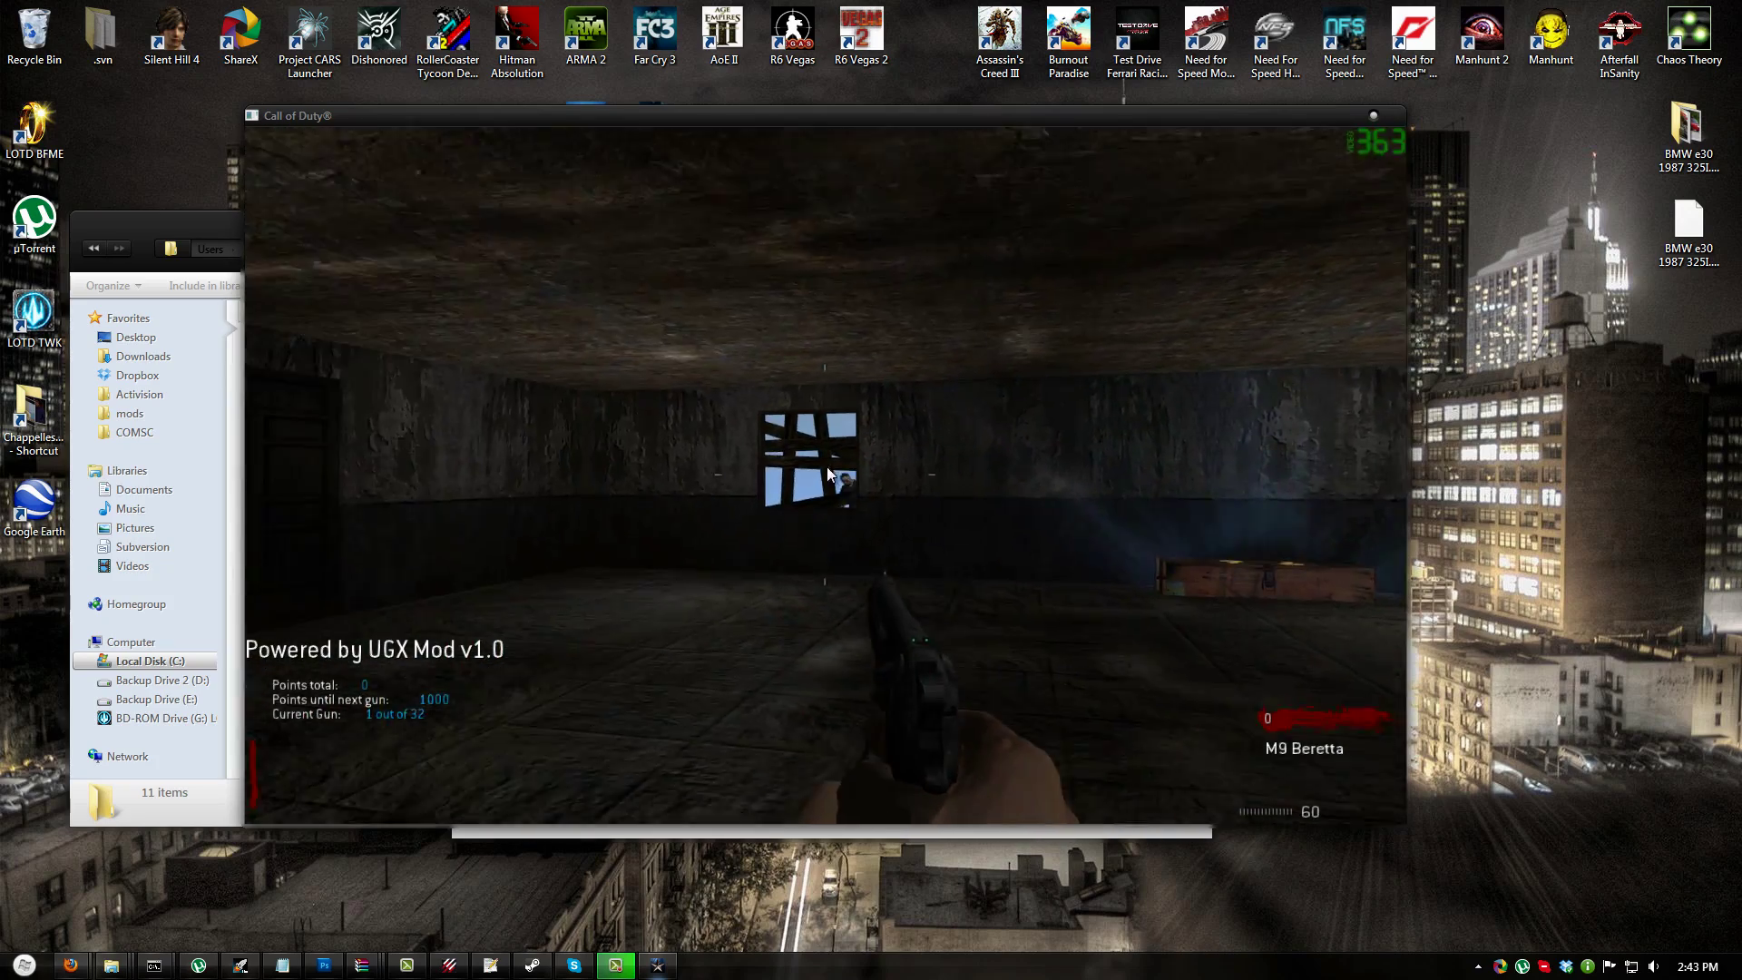
right_click(828, 469)
click(828, 470)
click(827, 468)
key(r)
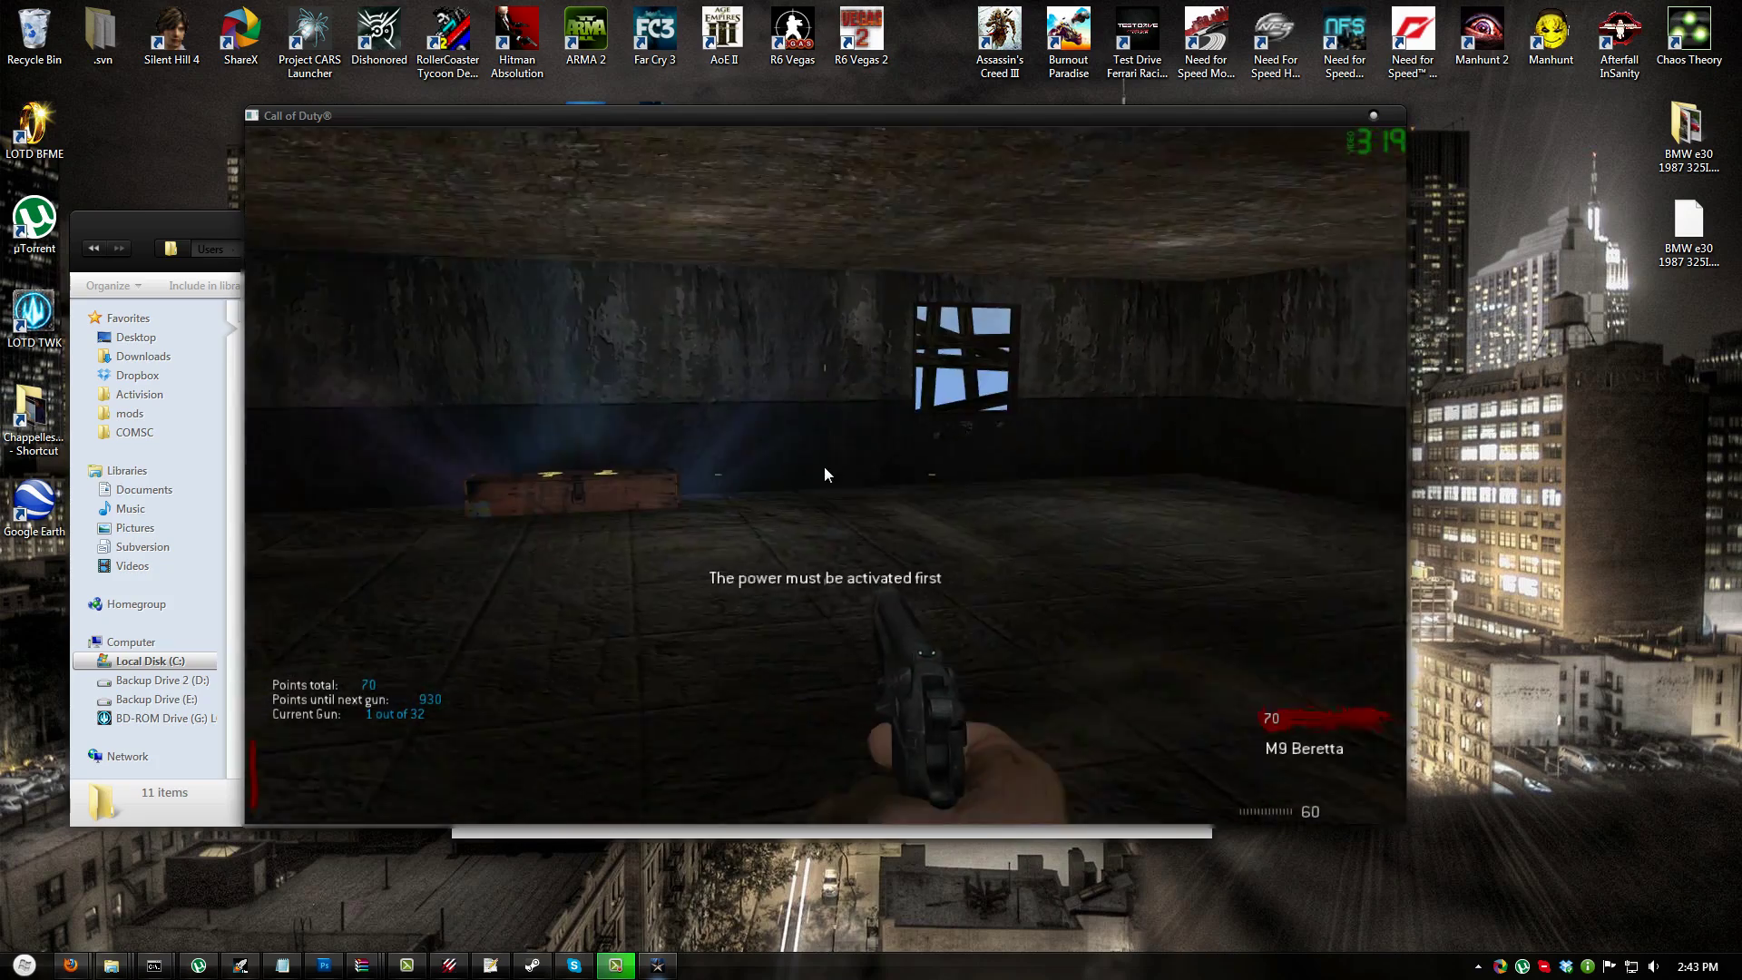
key(w)
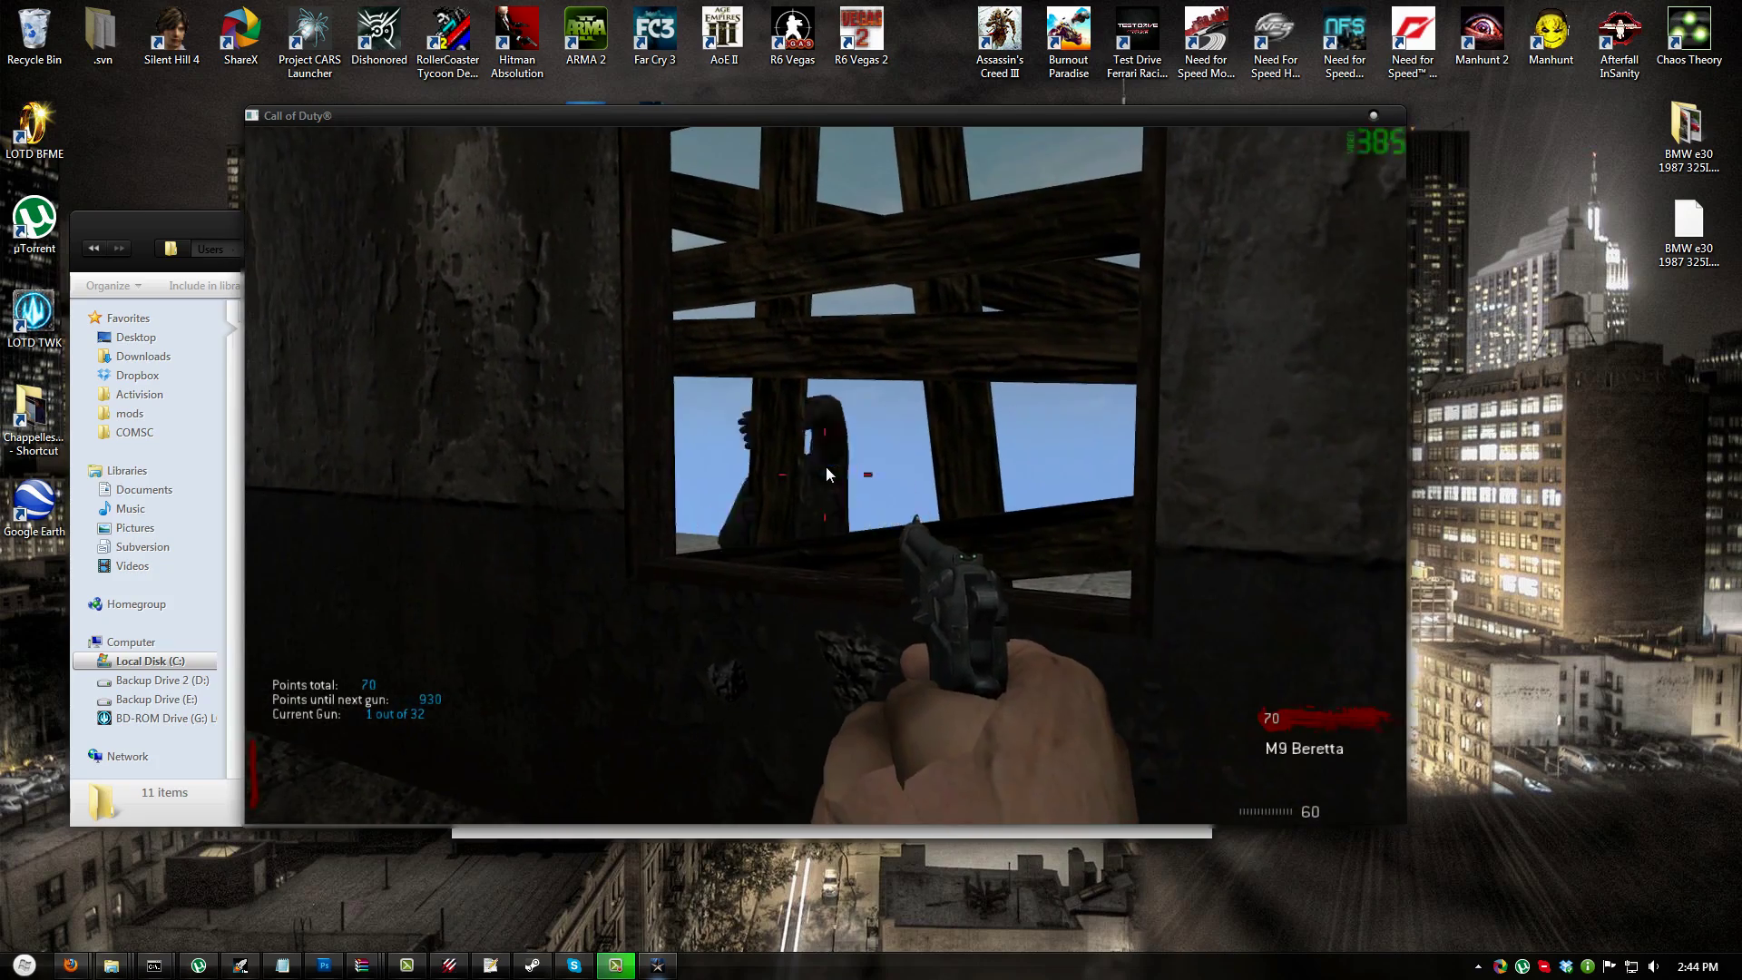
key(a)
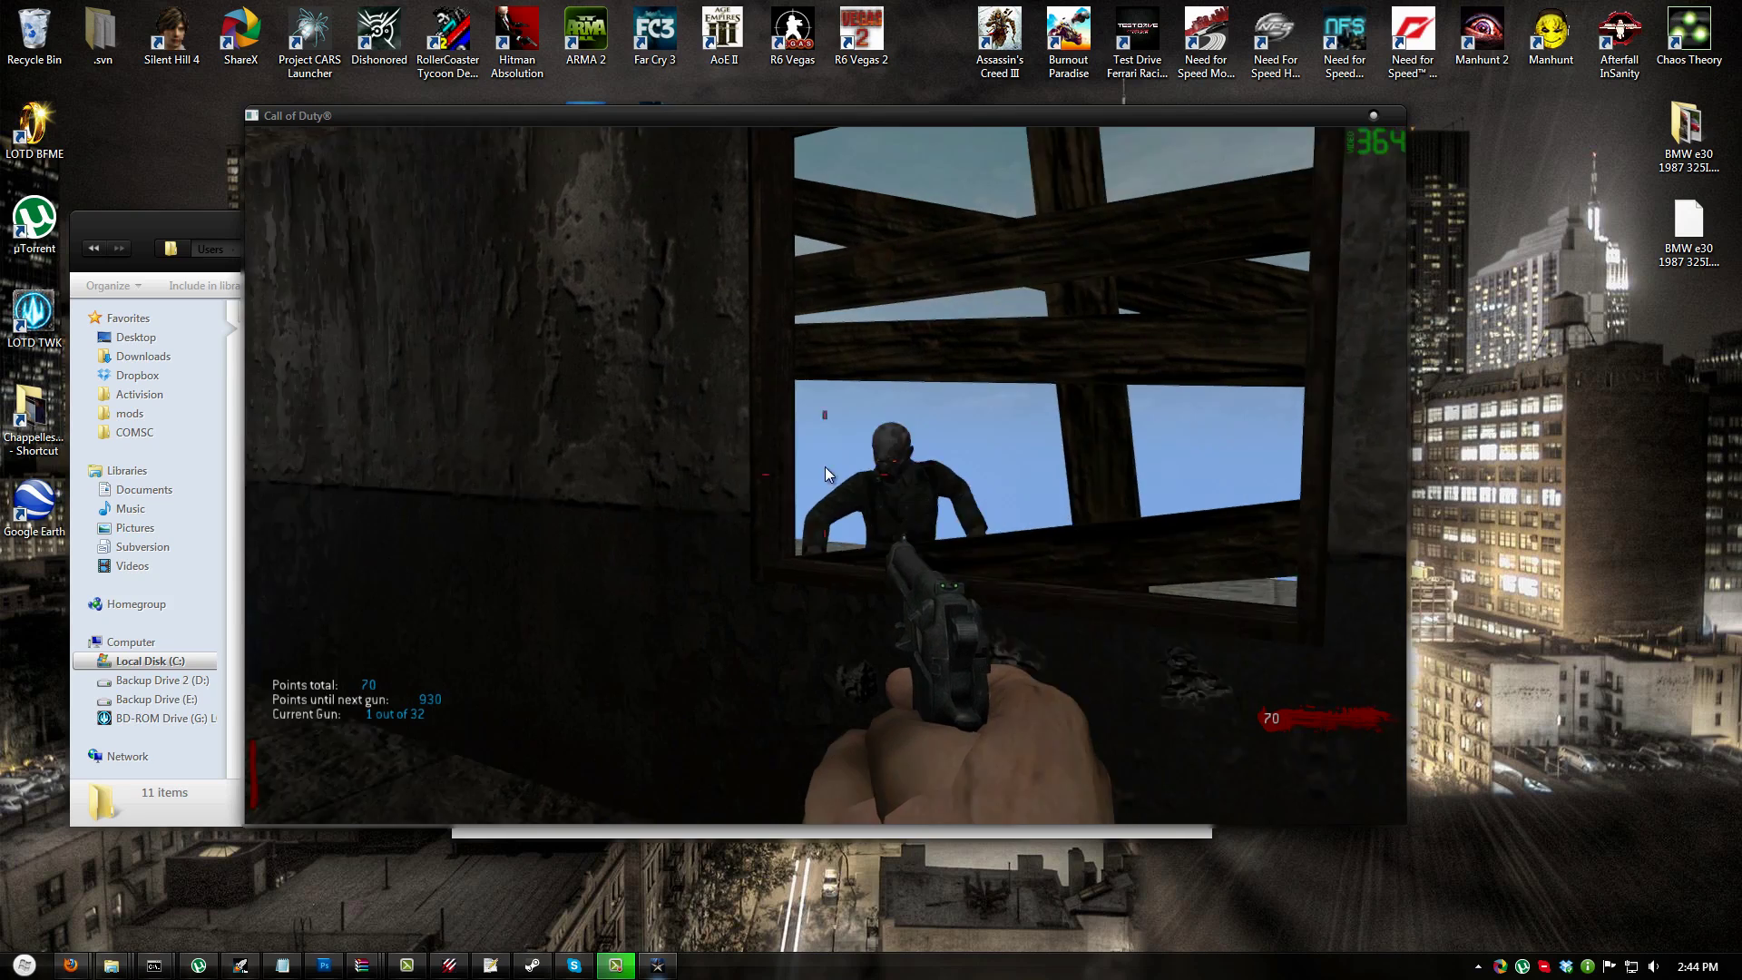
key(s)
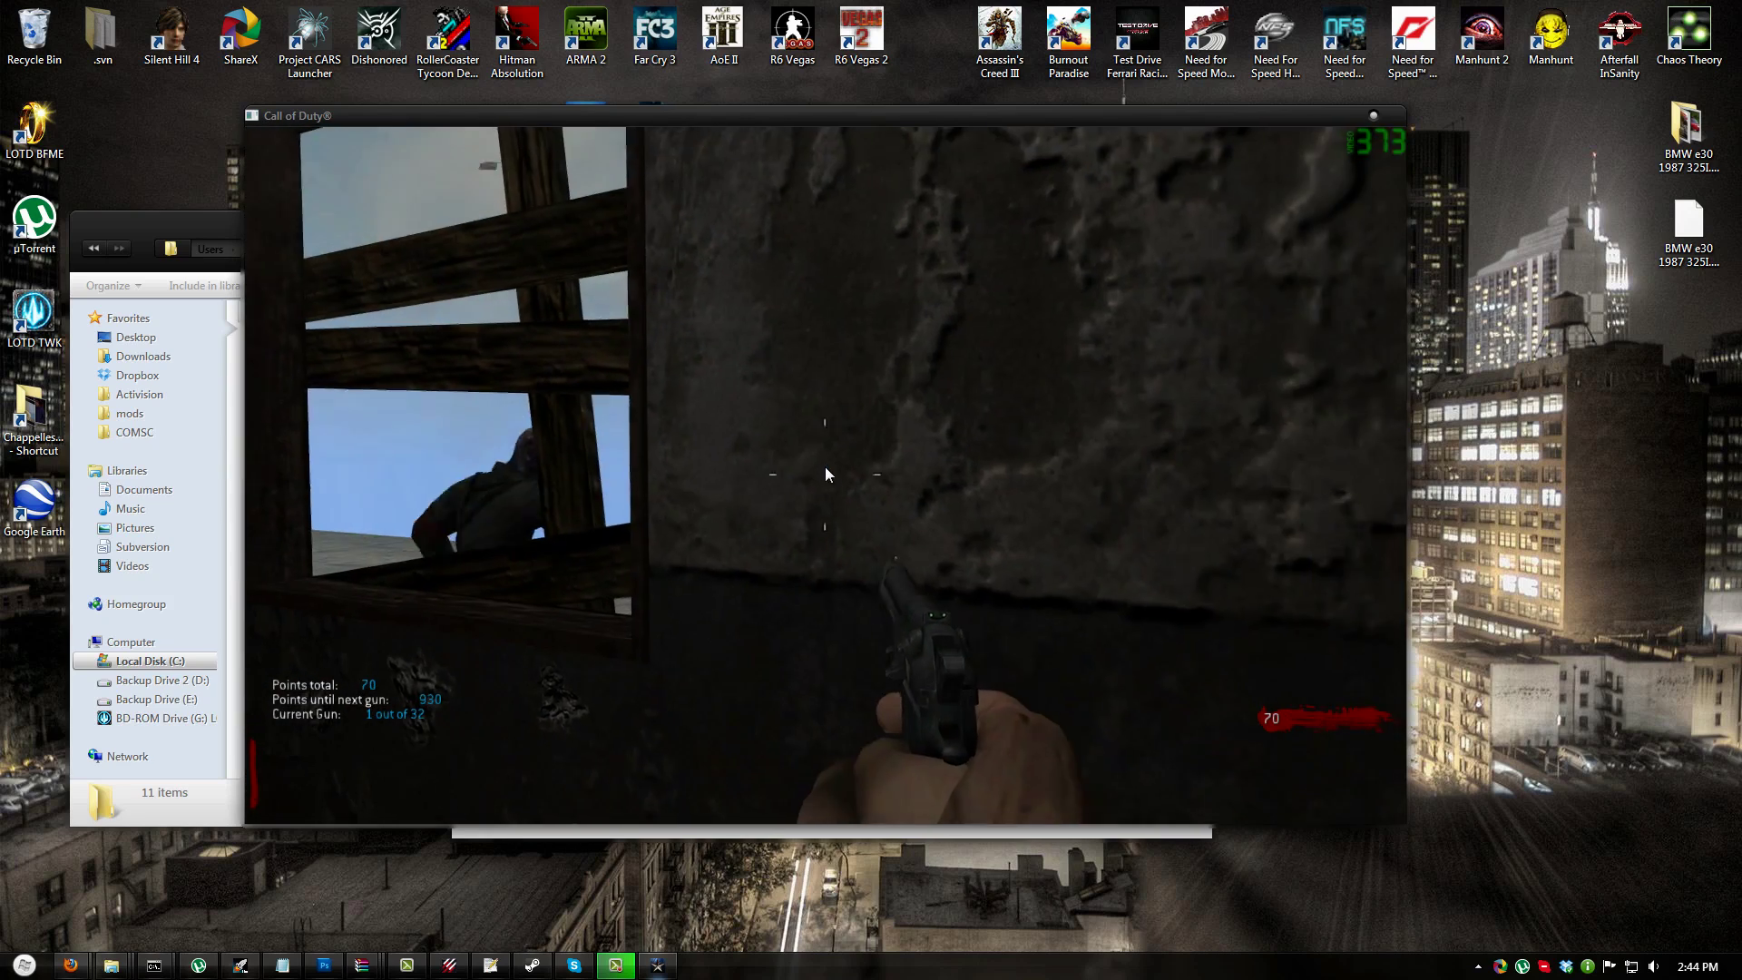
click(825, 474)
click(826, 474)
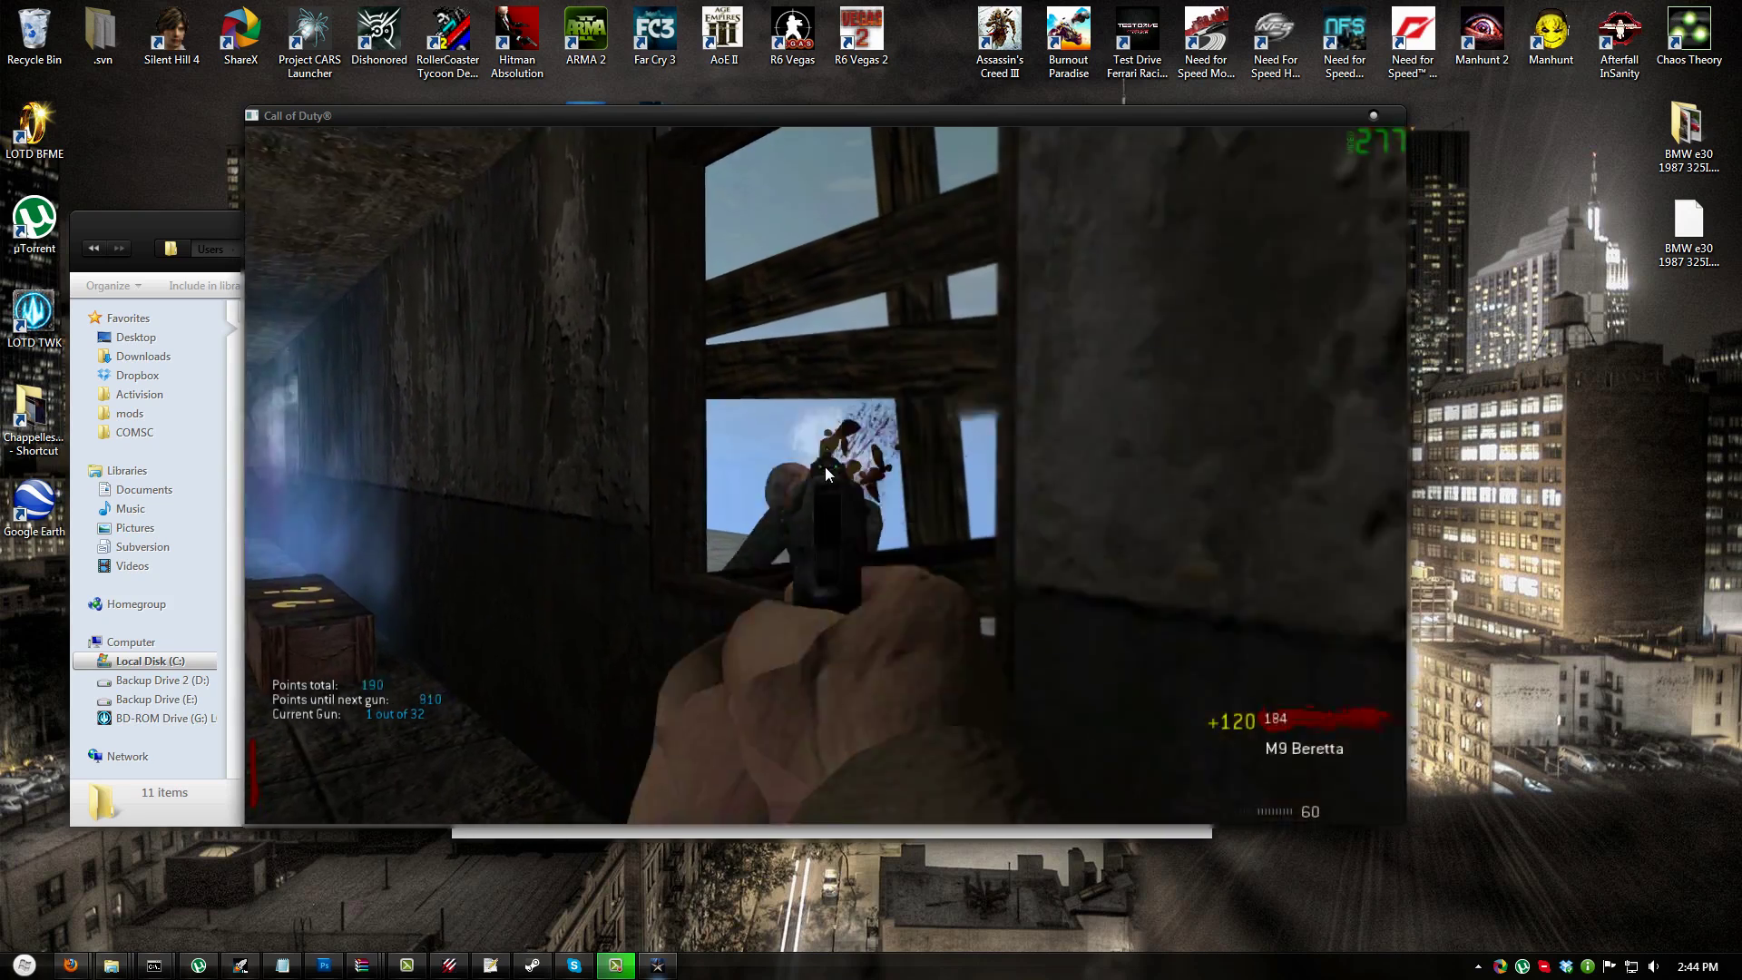
key(r)
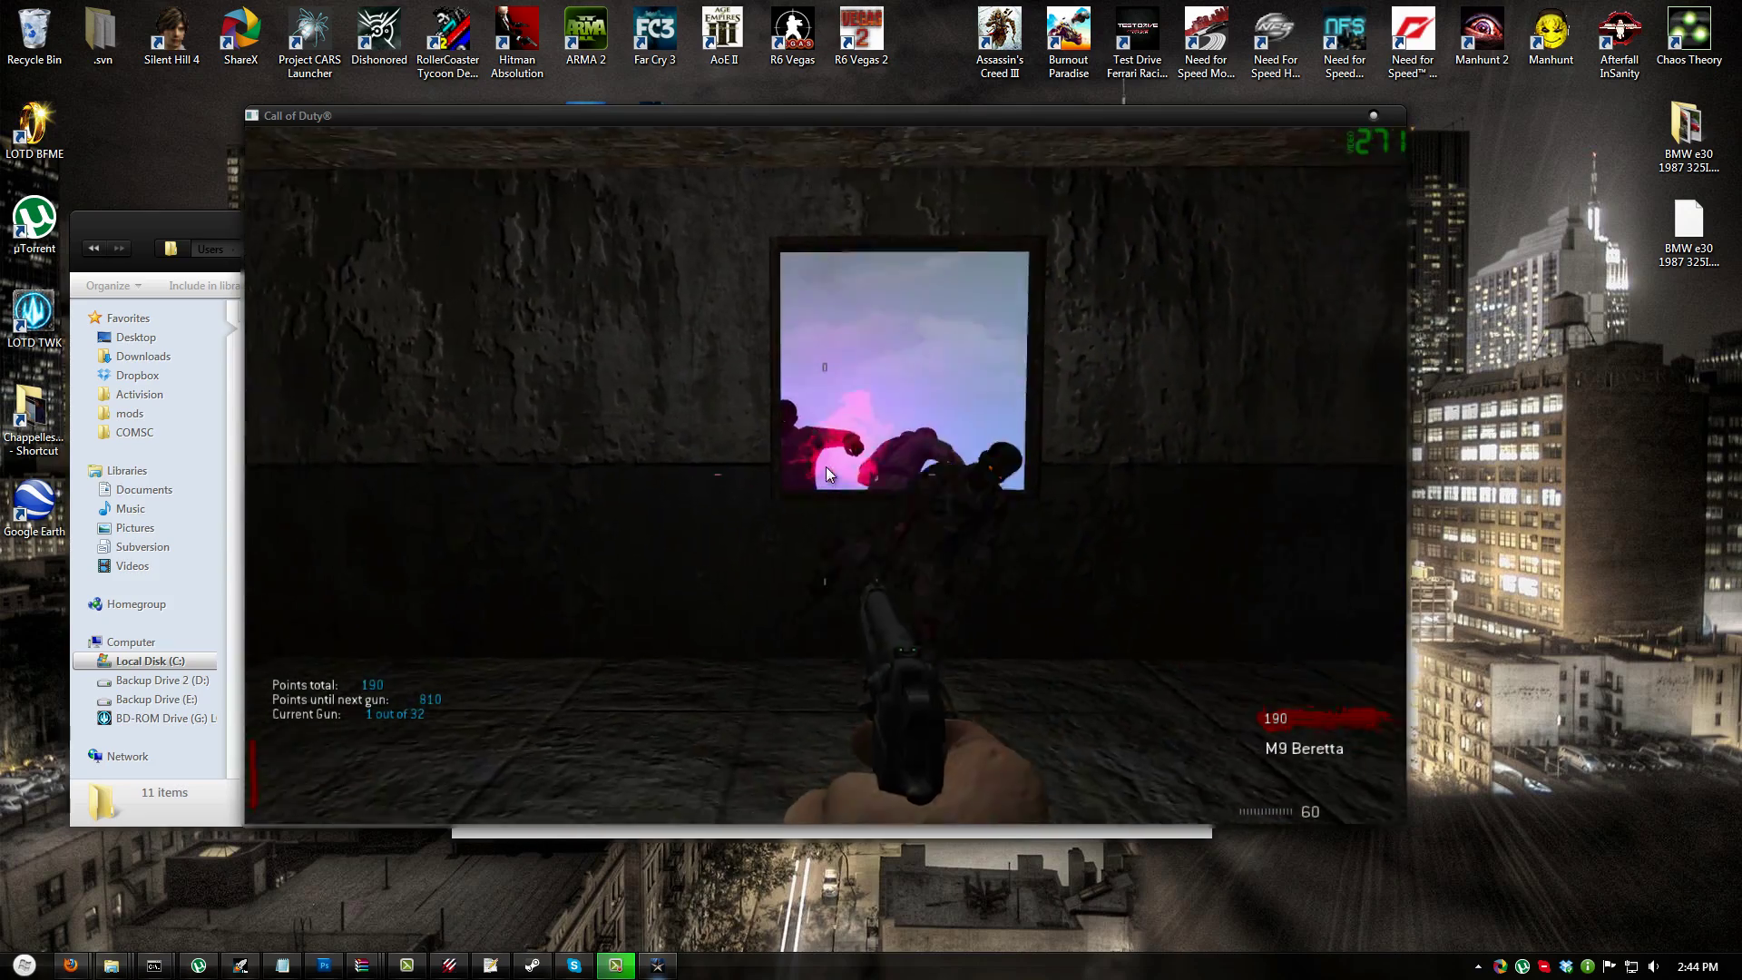
- Shoot the zombies climbing through the open window and rebuild the barrier on a partly boarded window
click(826, 474)
click(827, 474)
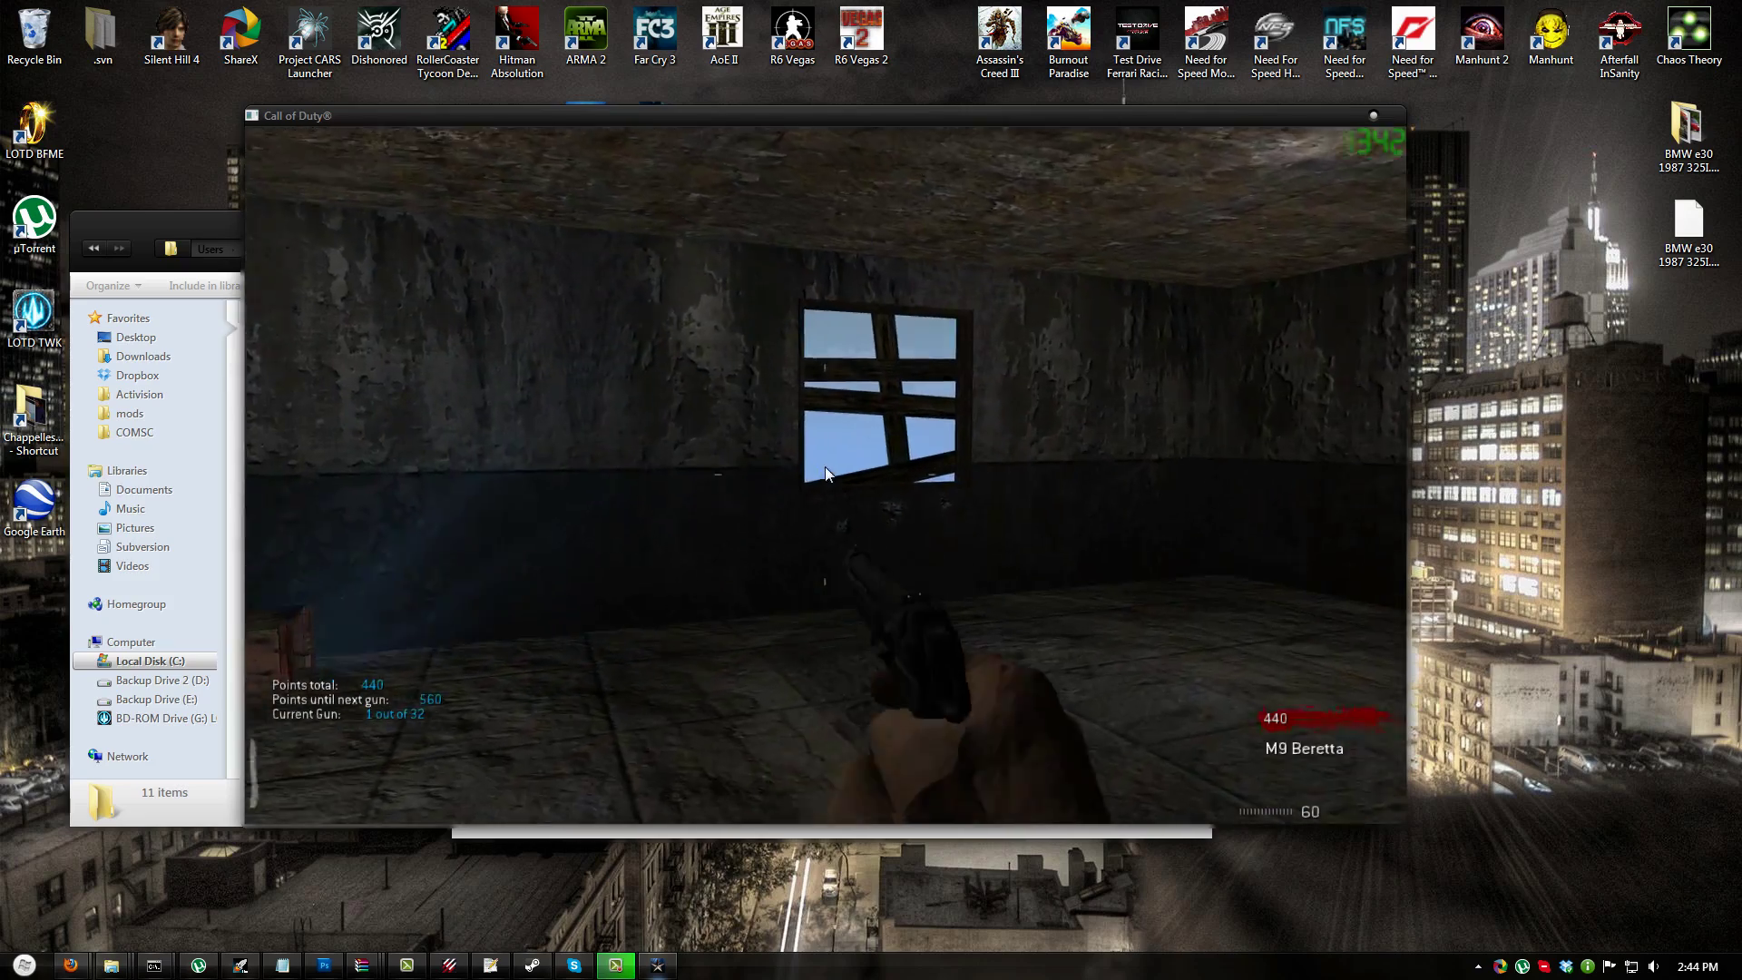
key(w)
key(f)
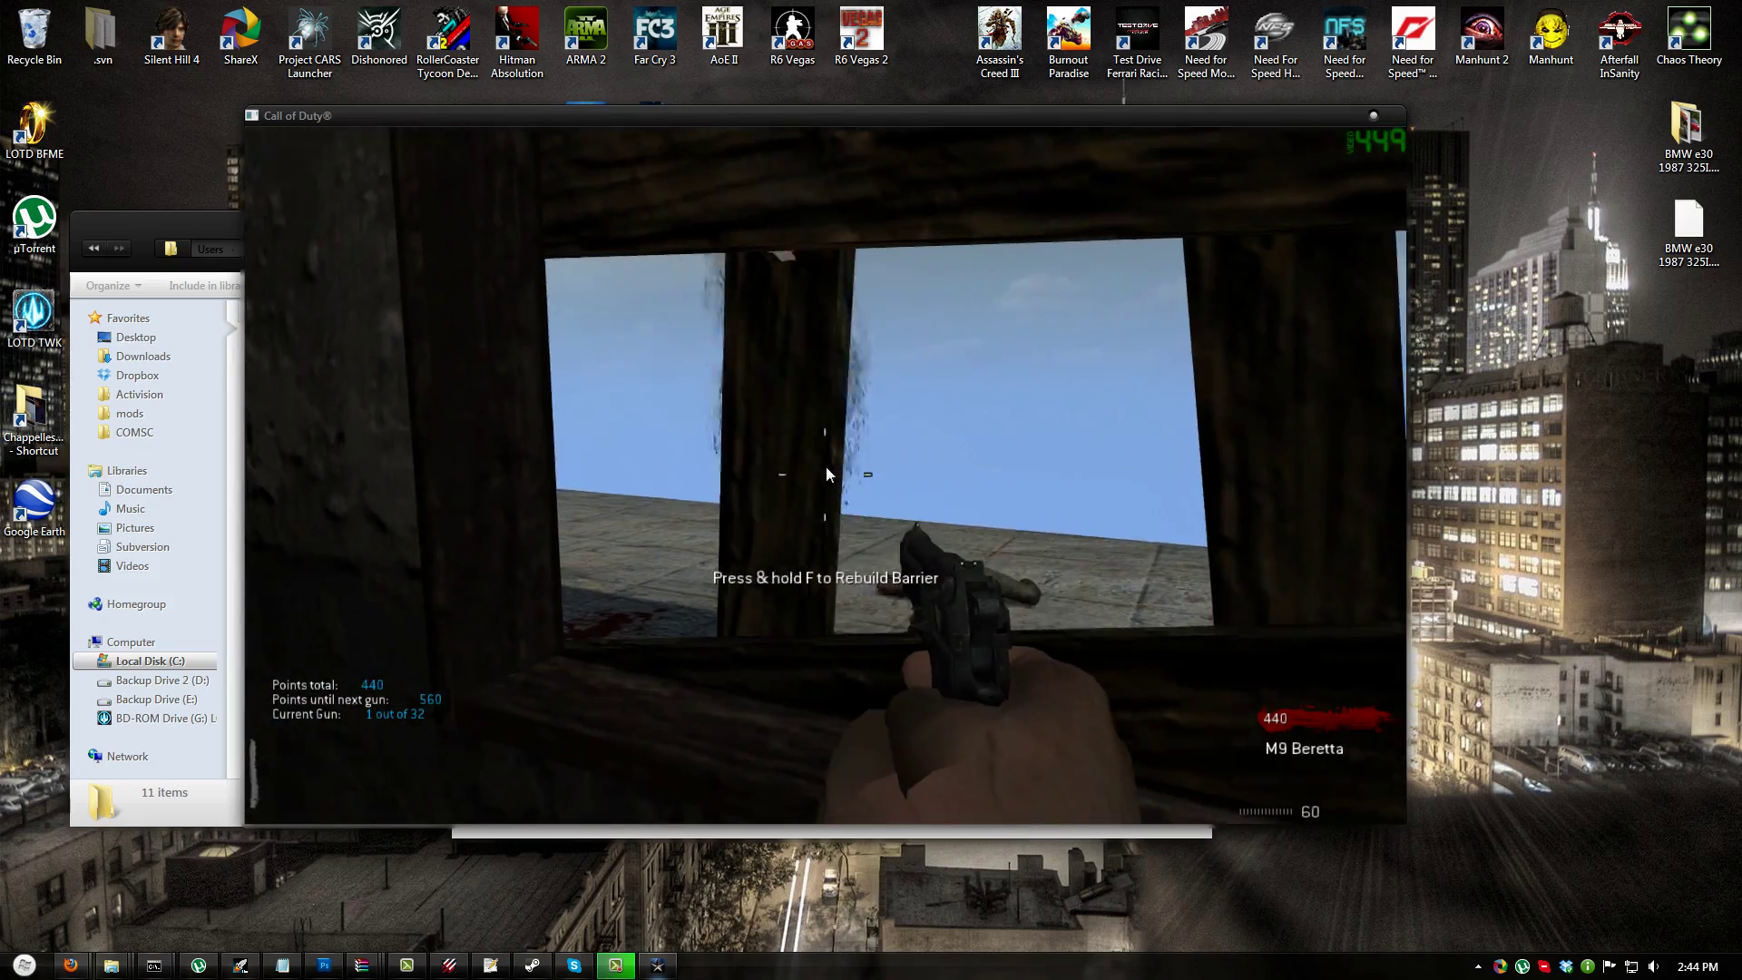
key(f)
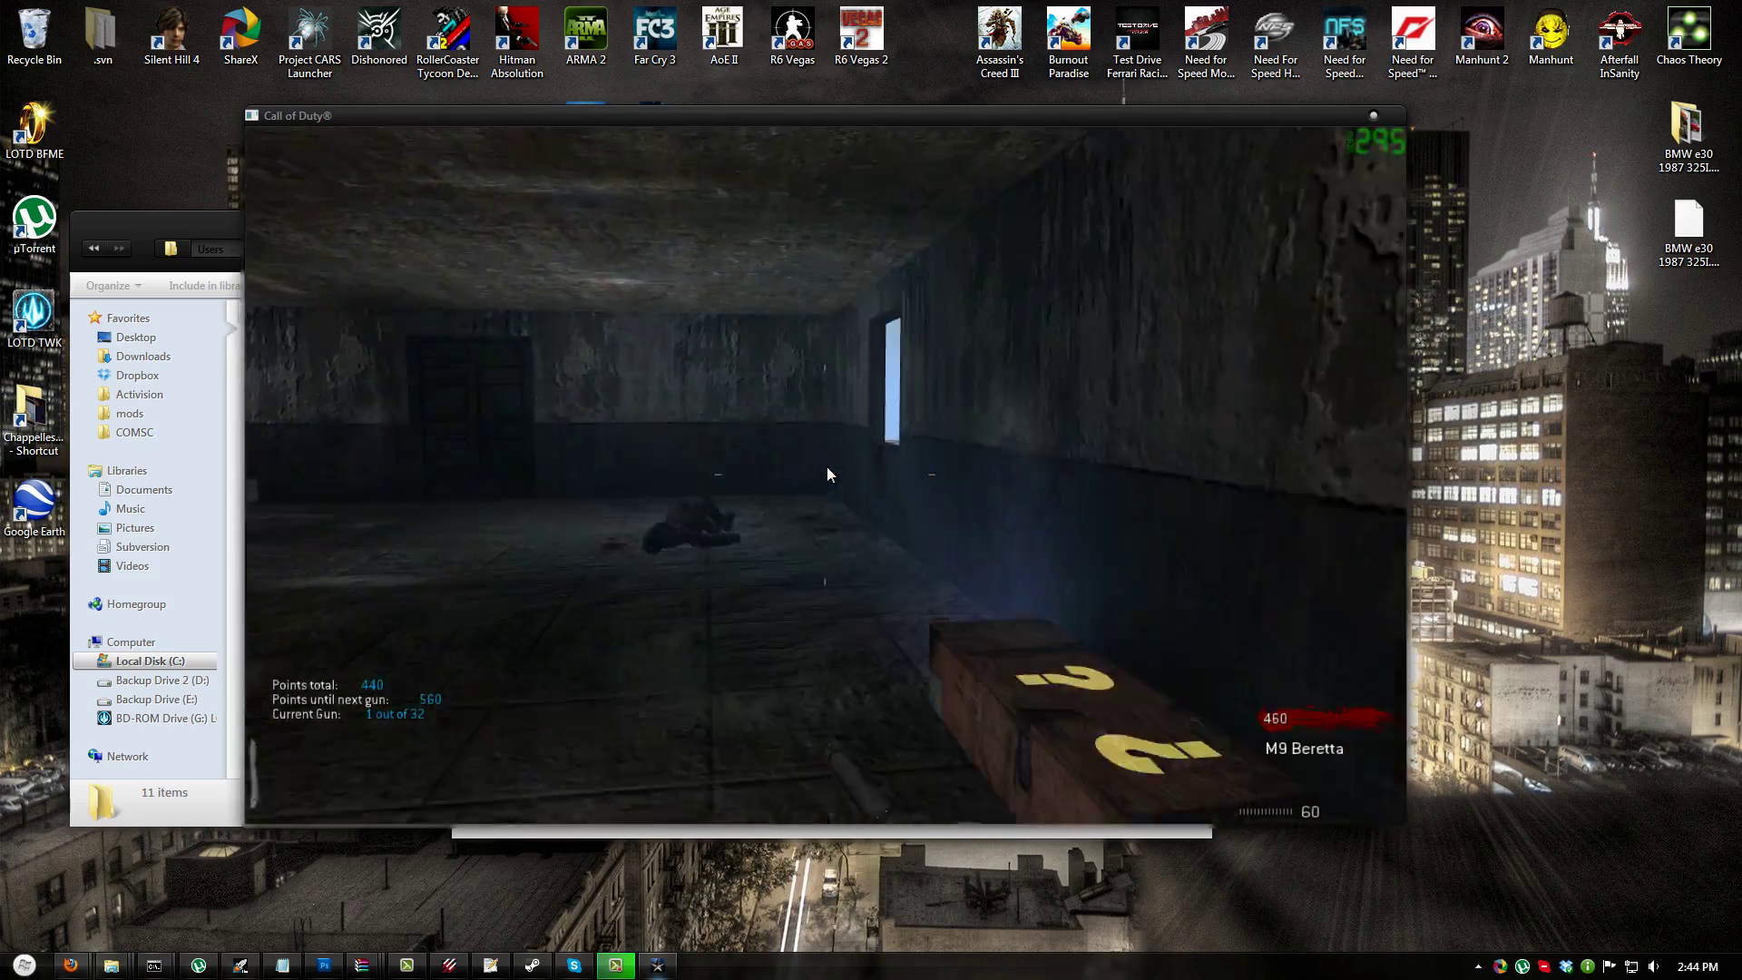
- Rebuild the barrier on the fully open window past the mystery box, plank by plank
key(w)
key(w)
key(f)
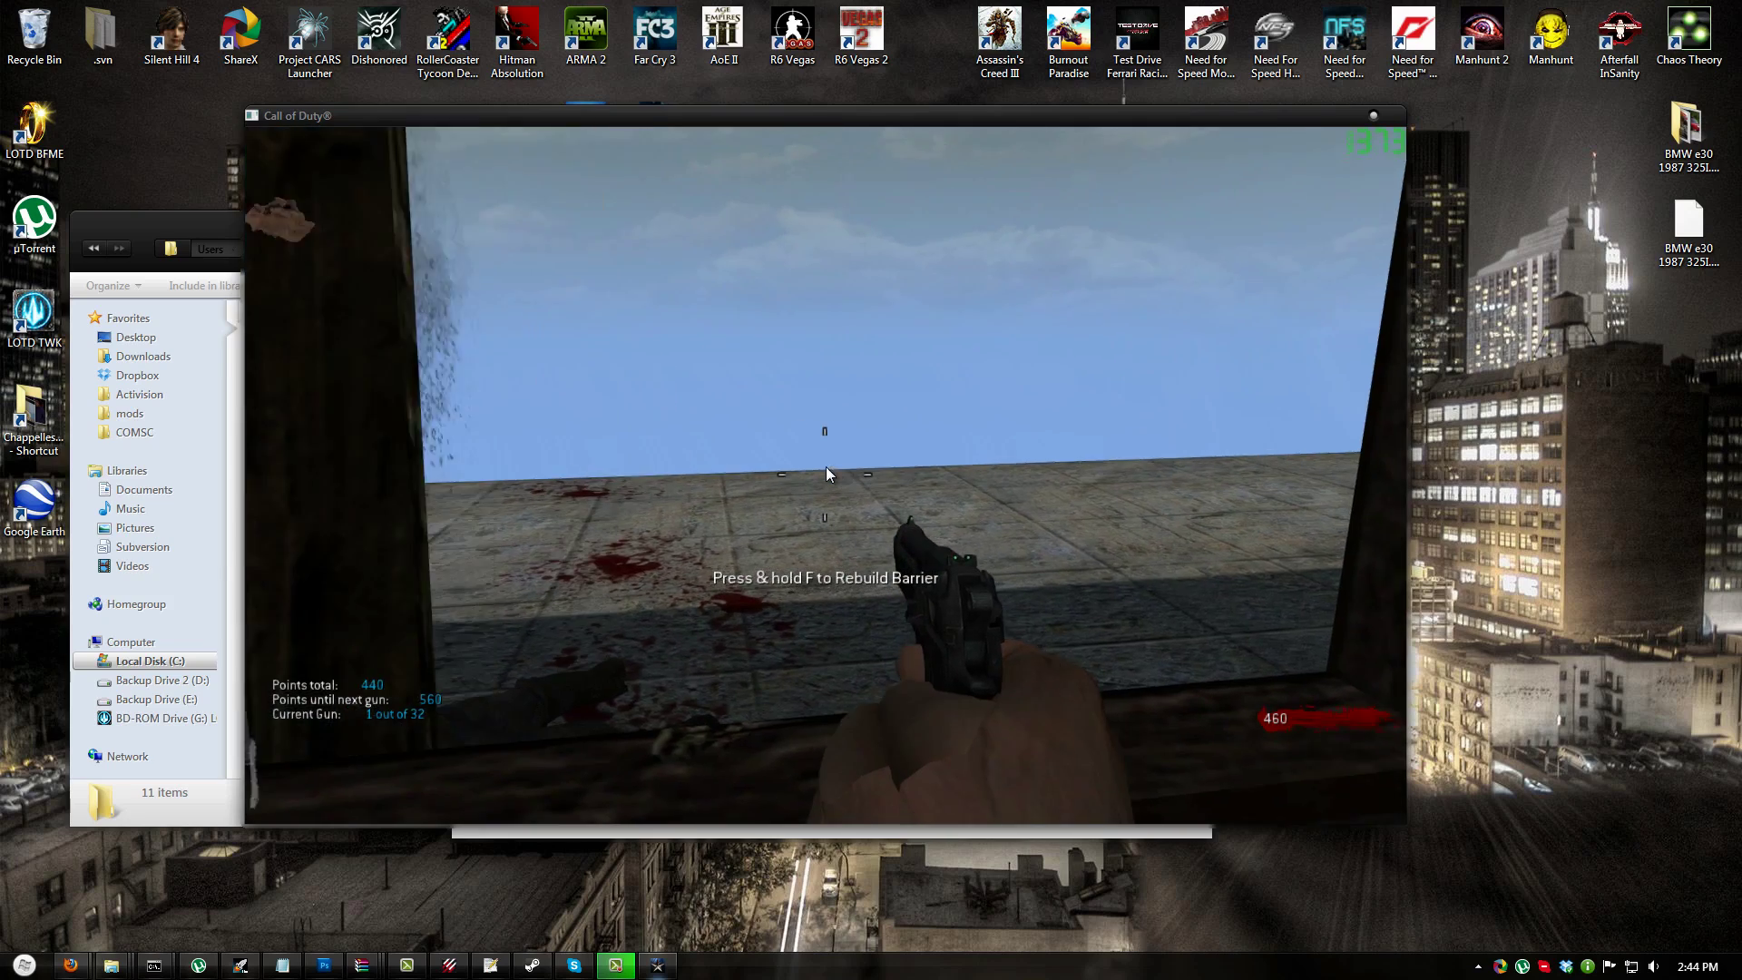
key(f)
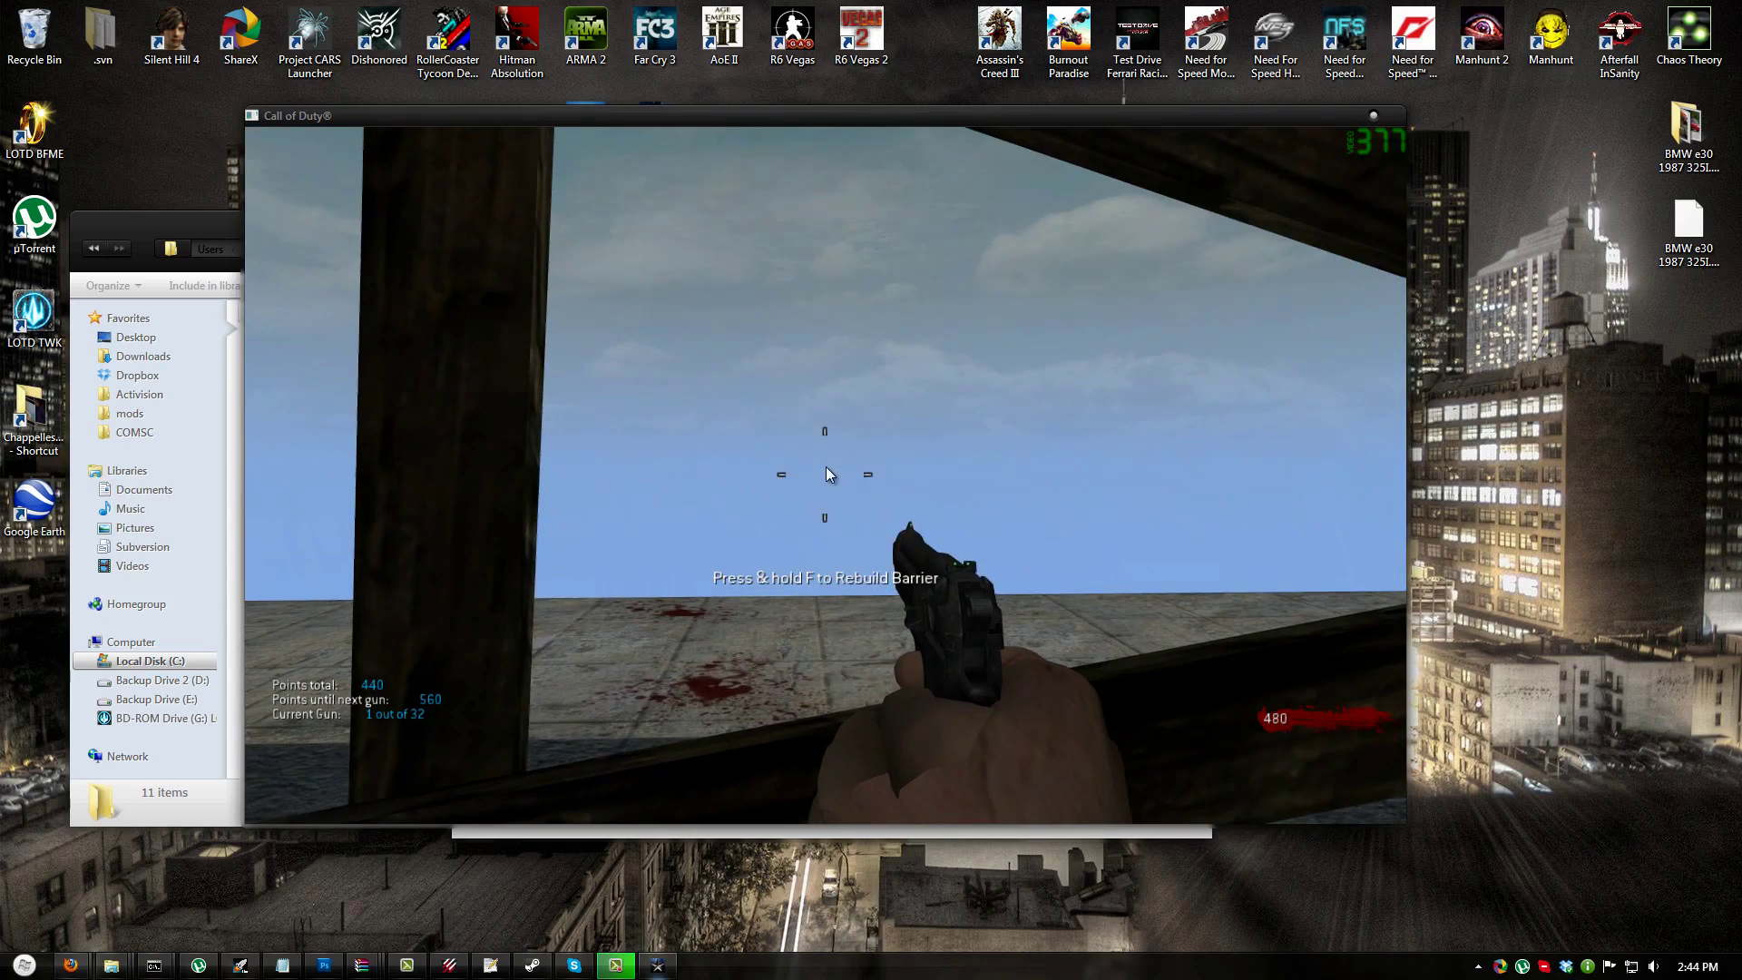
key(f)
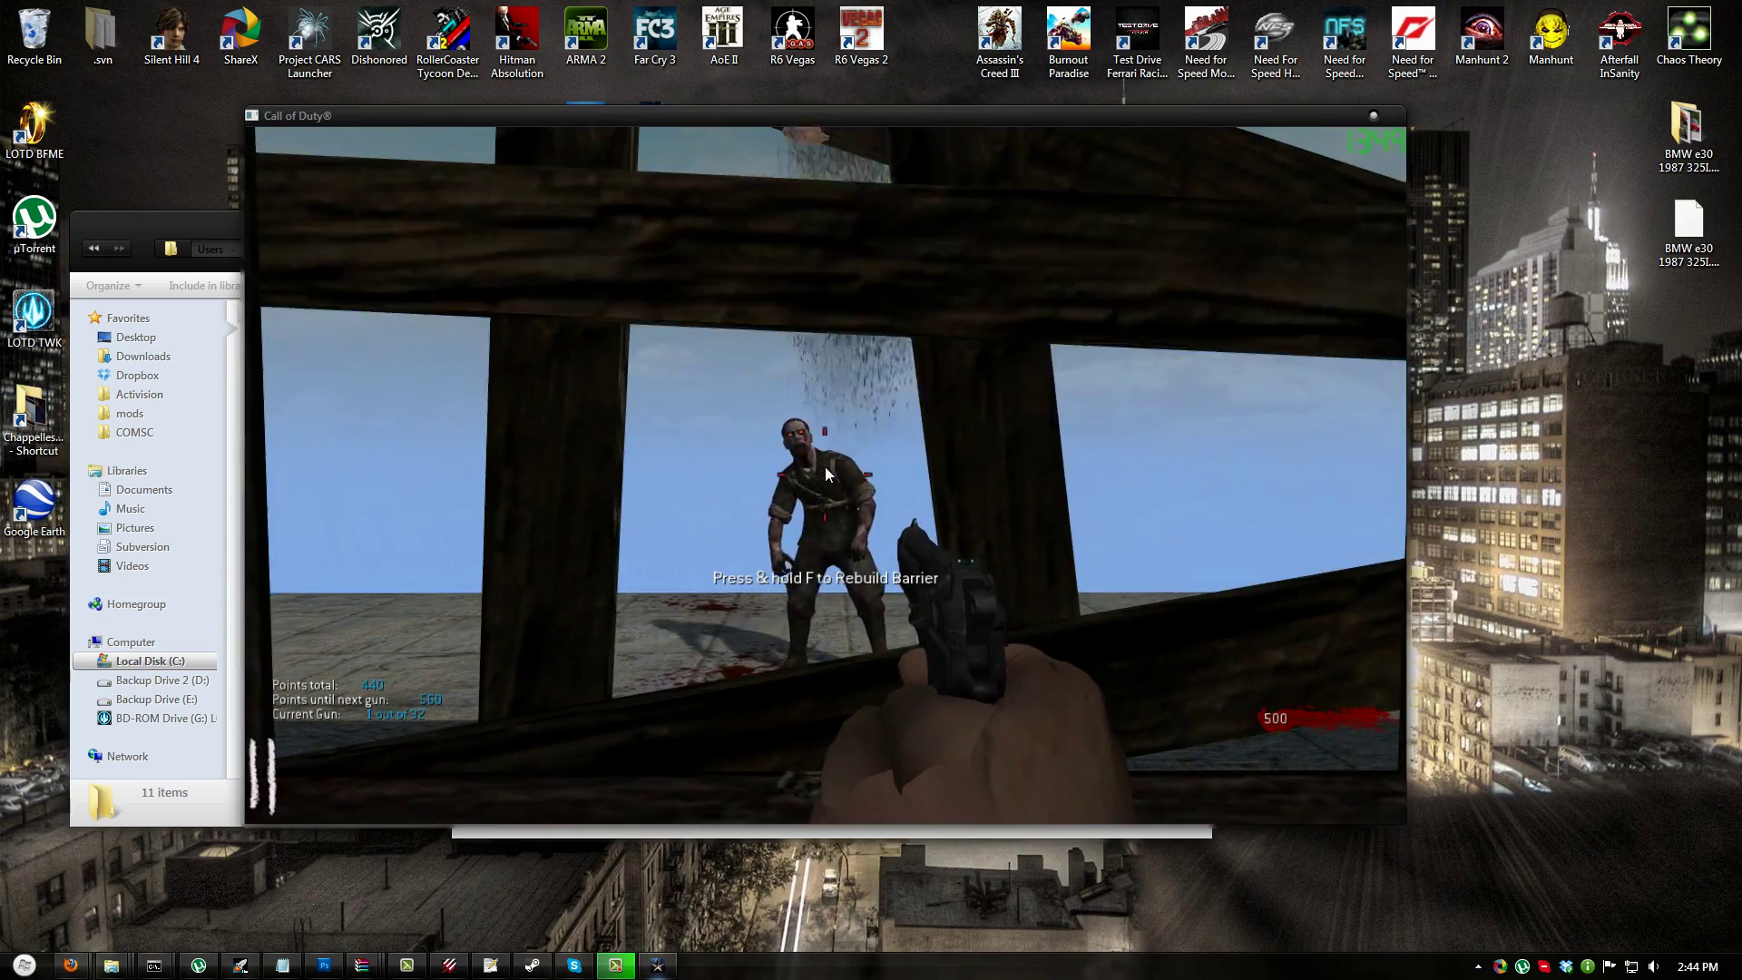
- Shoot the zombies outside the barricaded windows with the M9 Beretta and reload the pistol
click(826, 475)
key(shift+w)
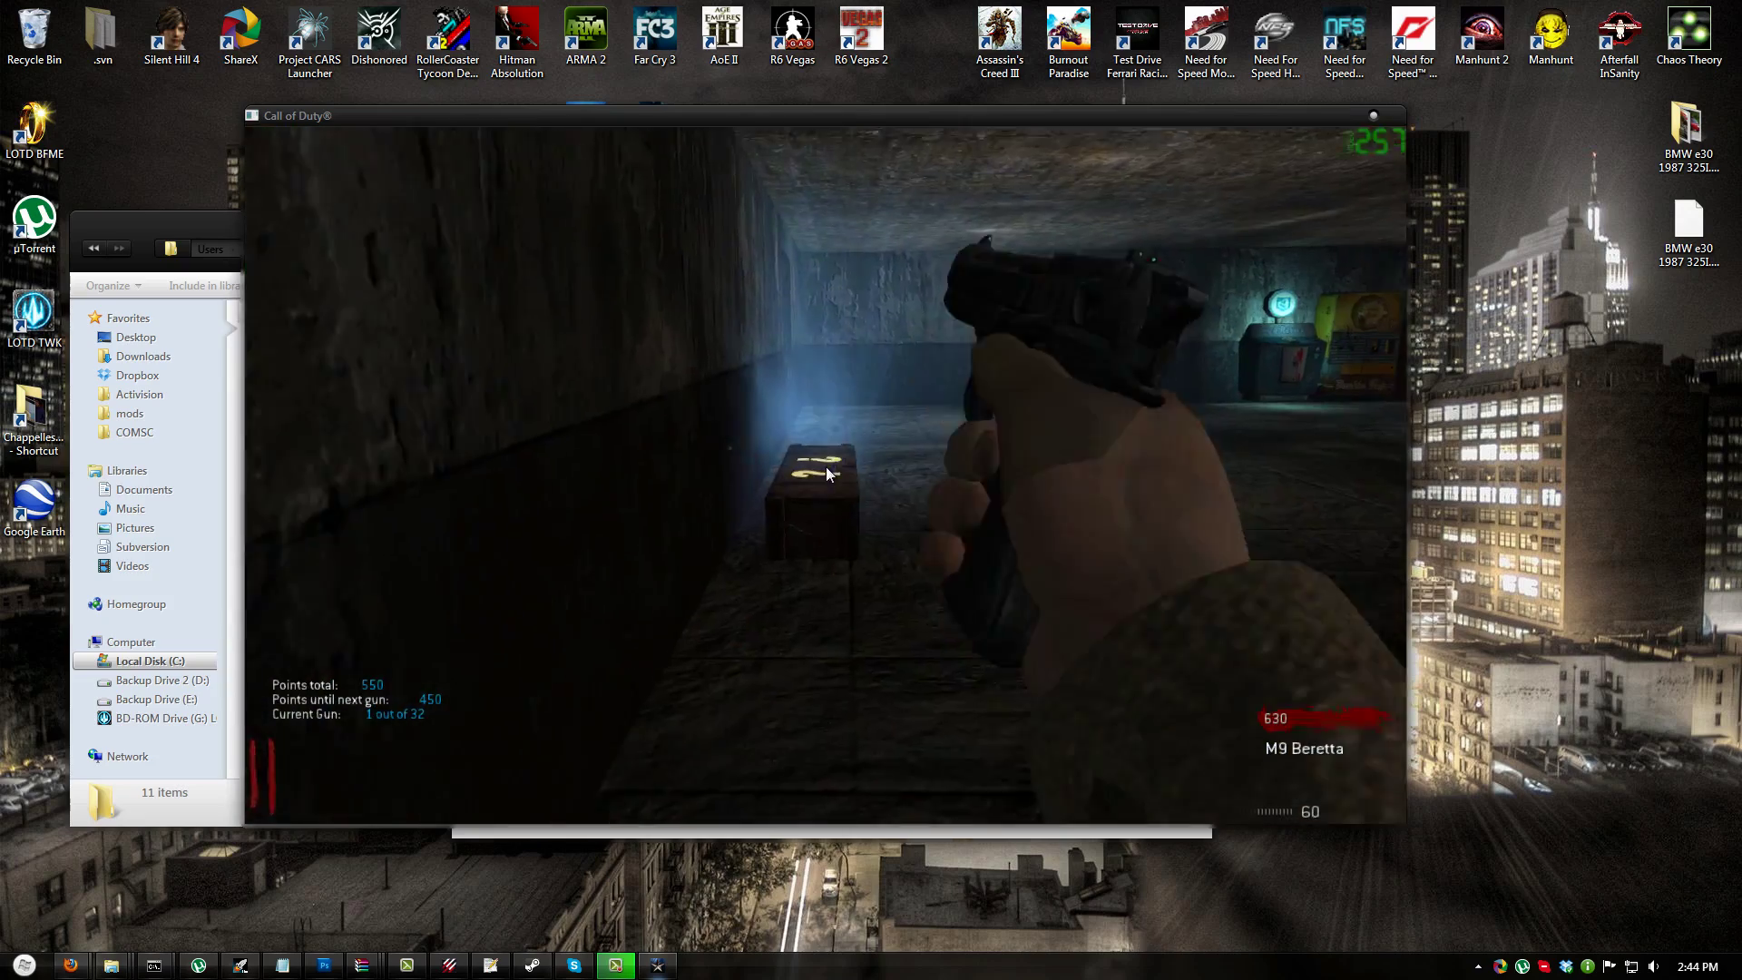
key(w)
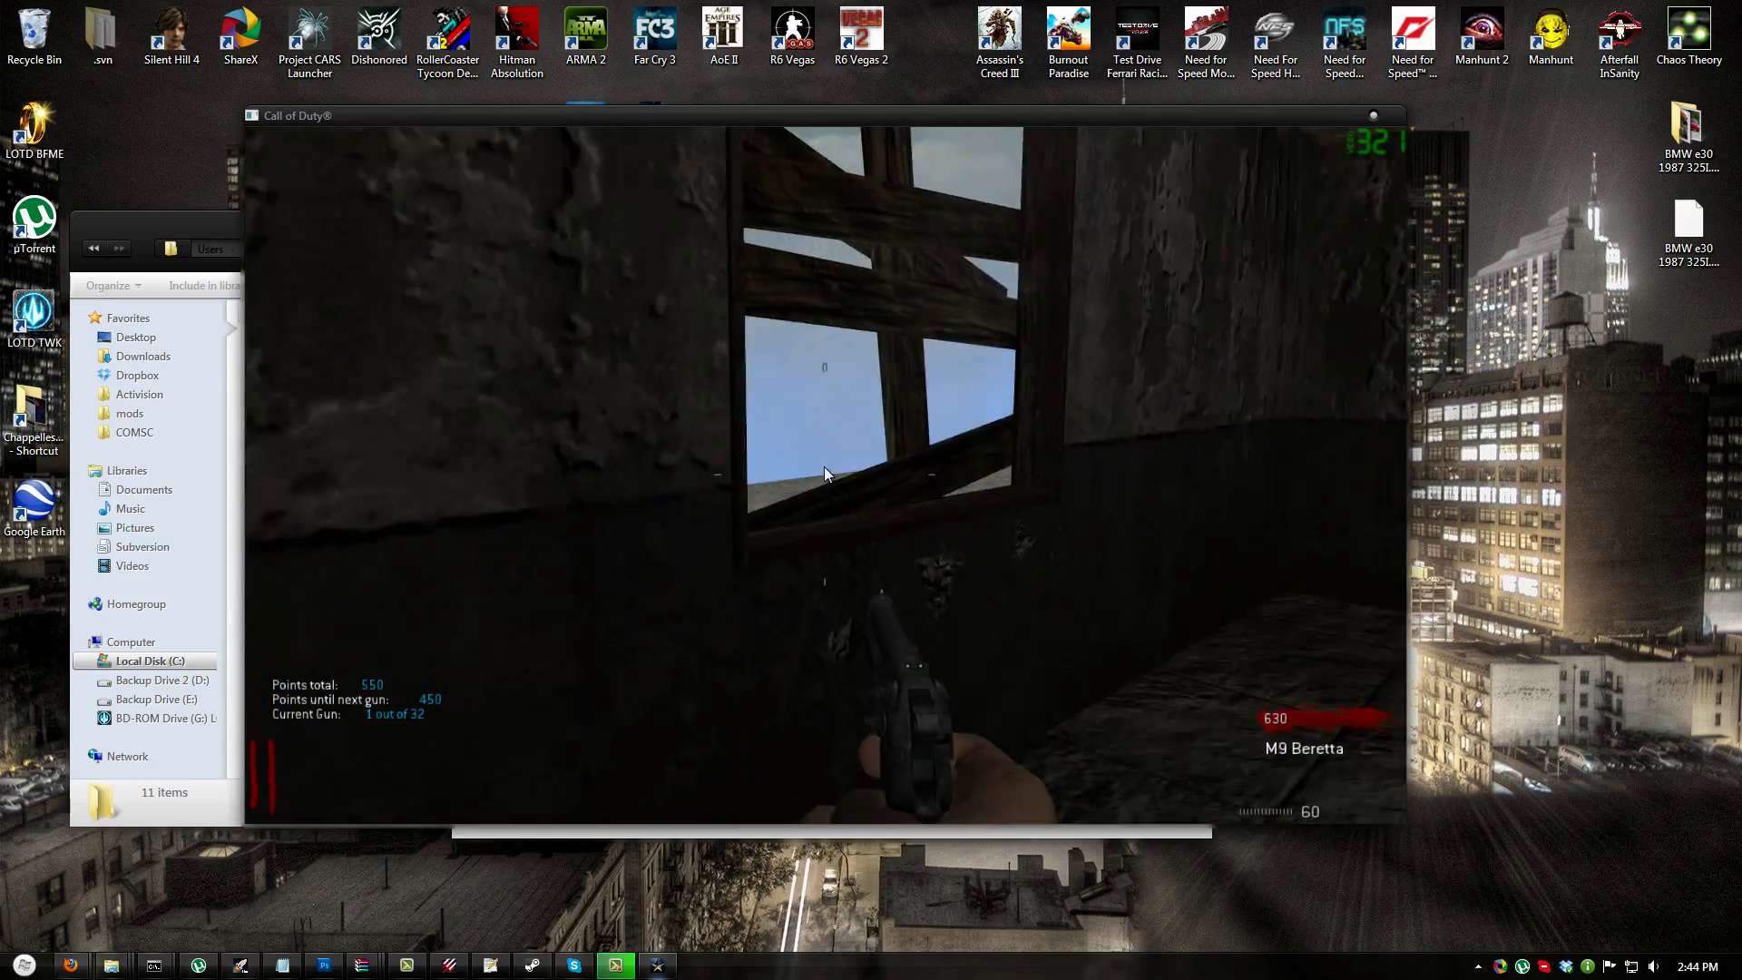
click(826, 473)
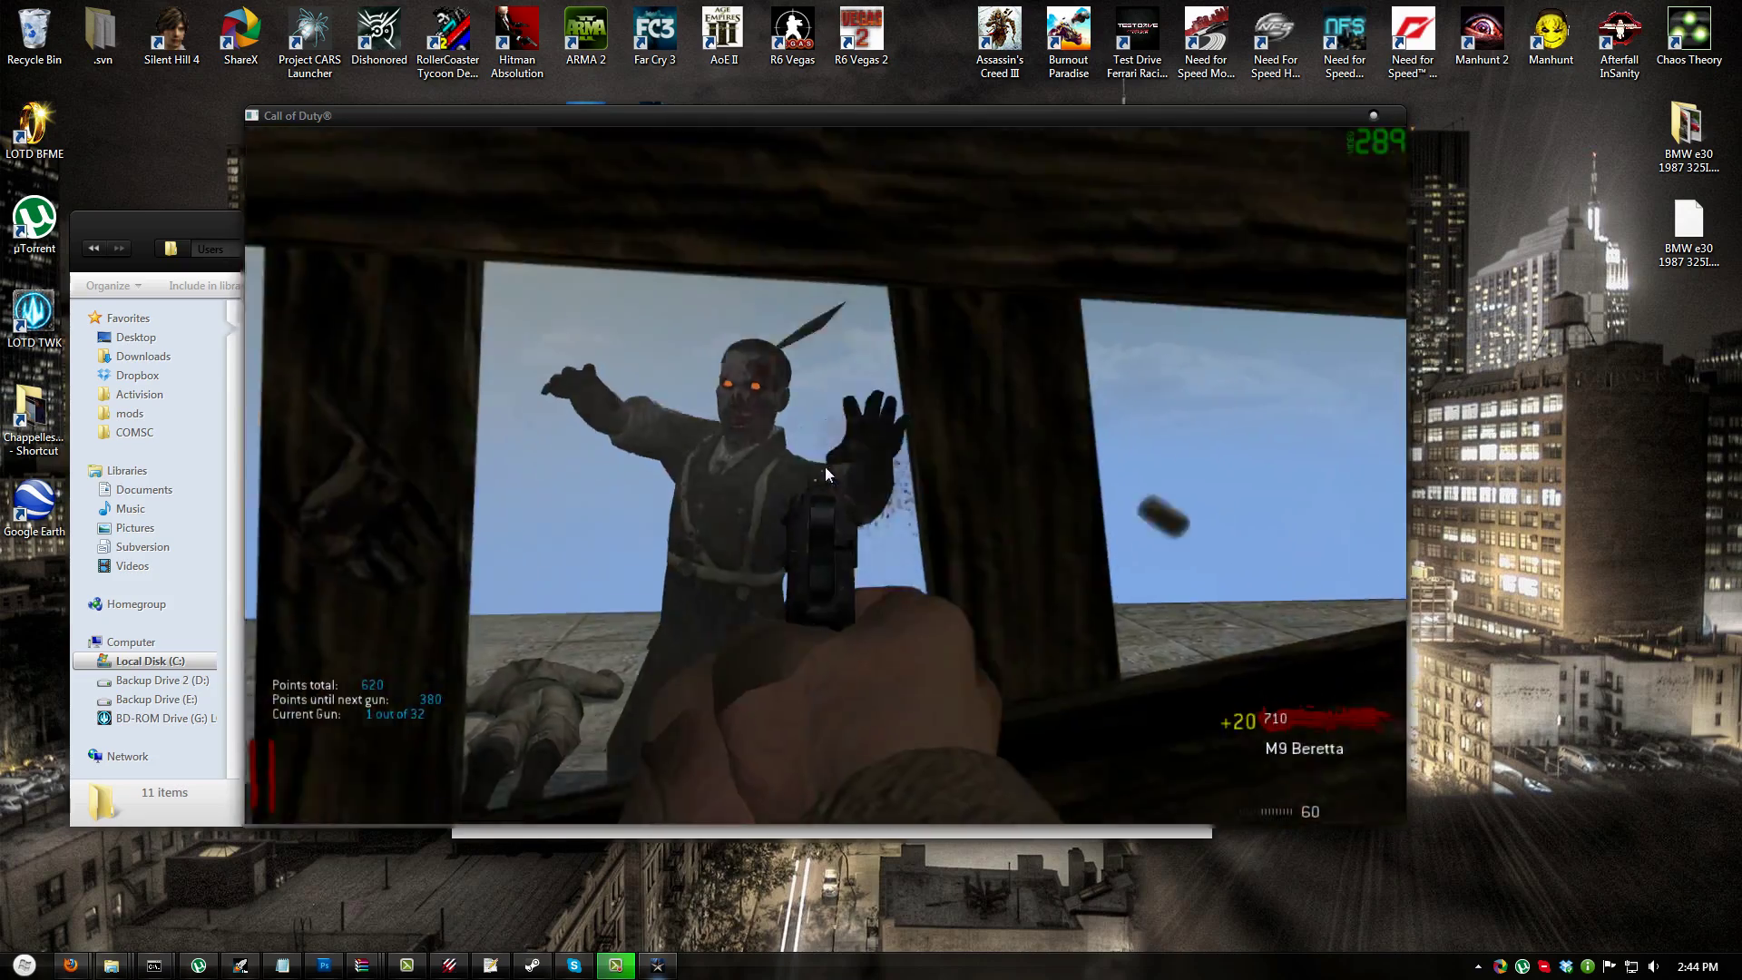
click(827, 473)
key(r)
key(w)
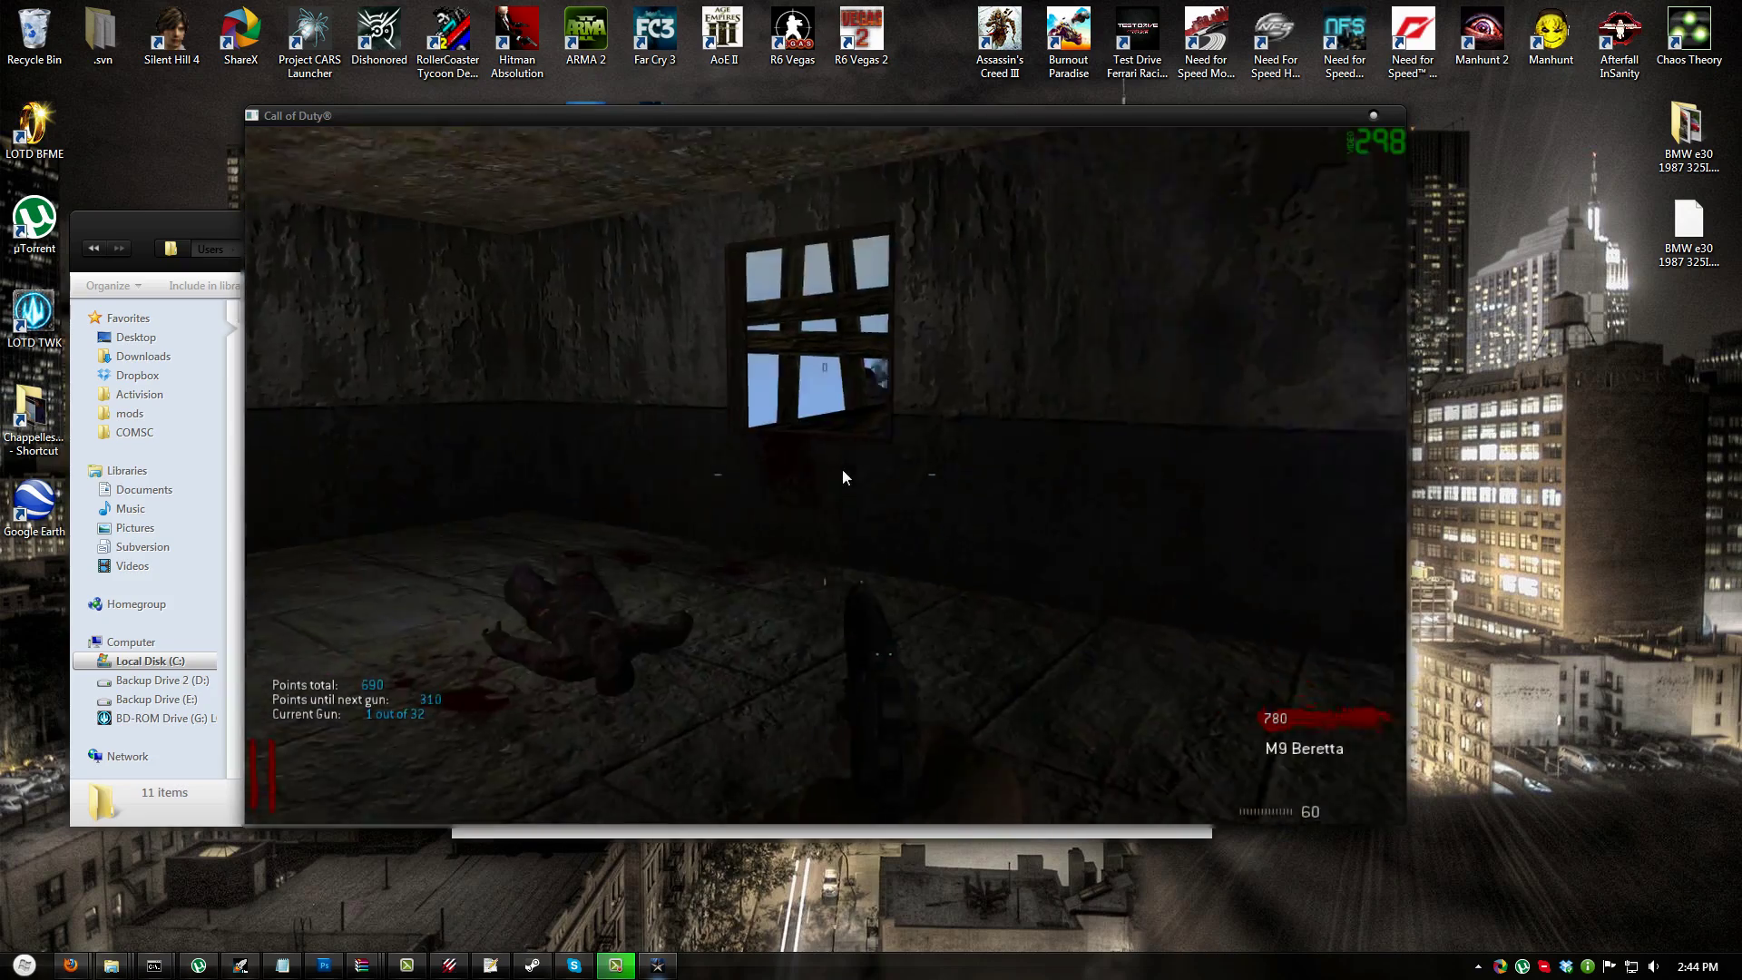
- Kill more zombies at the windows with the M9 Beretta until Gungame advances to the Skorpion
click(828, 473)
click(826, 473)
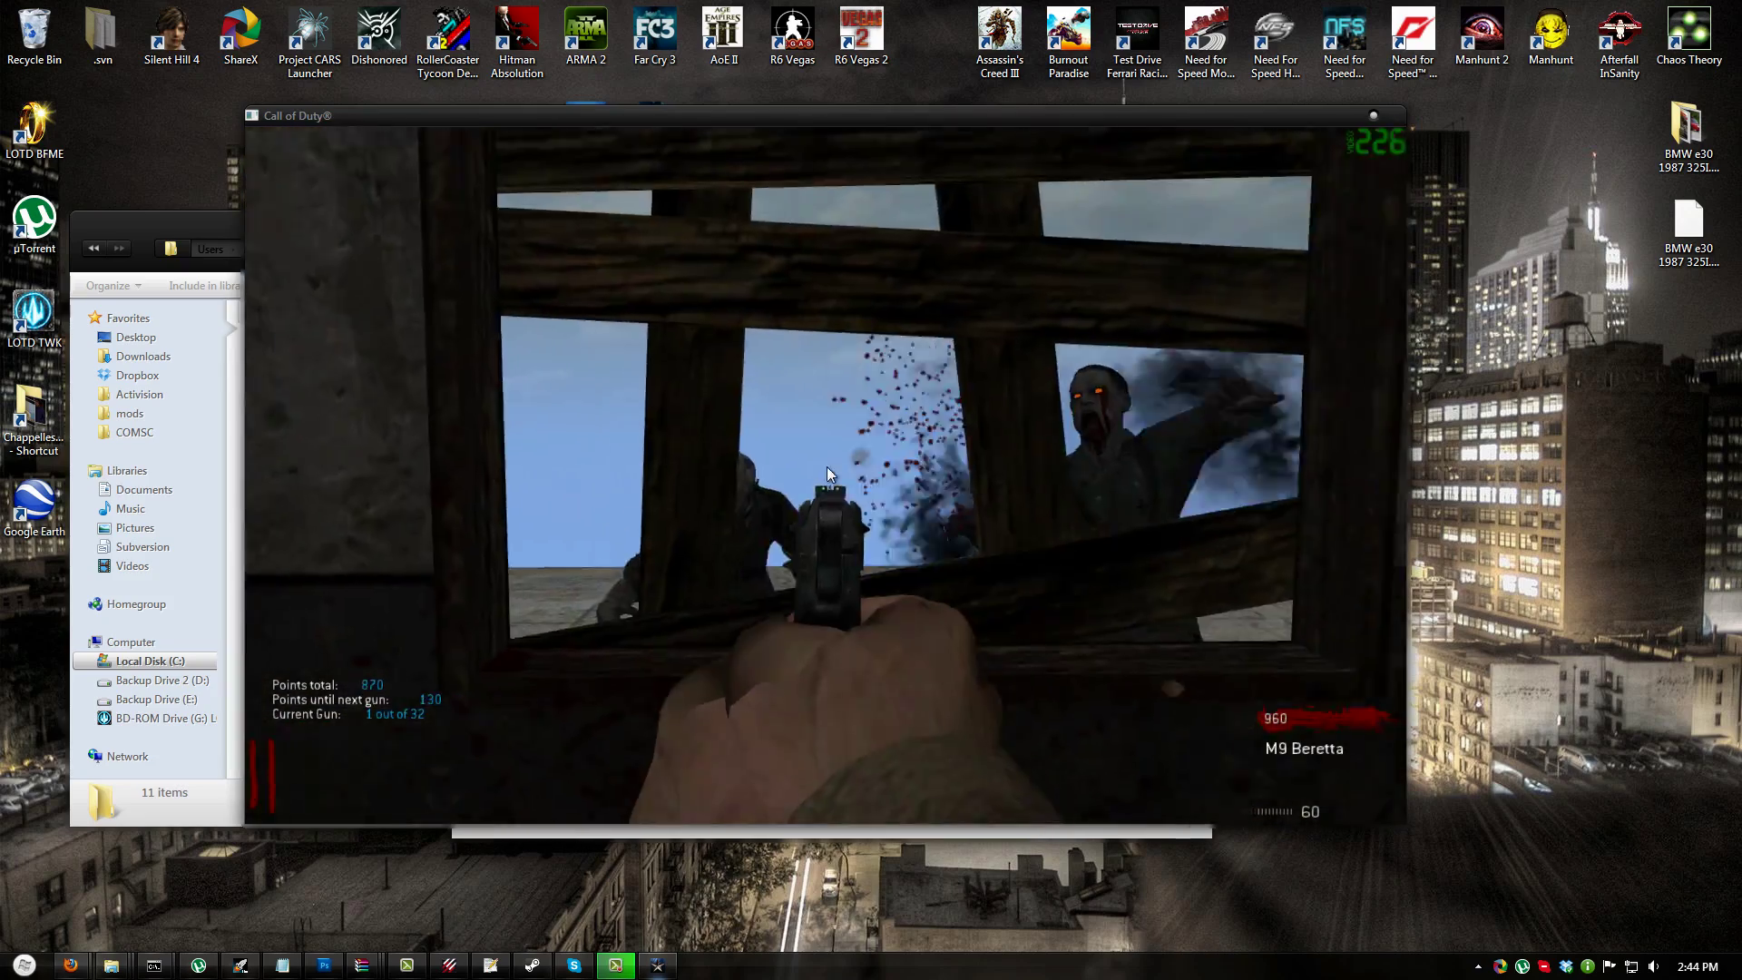
key(r)
key(w)
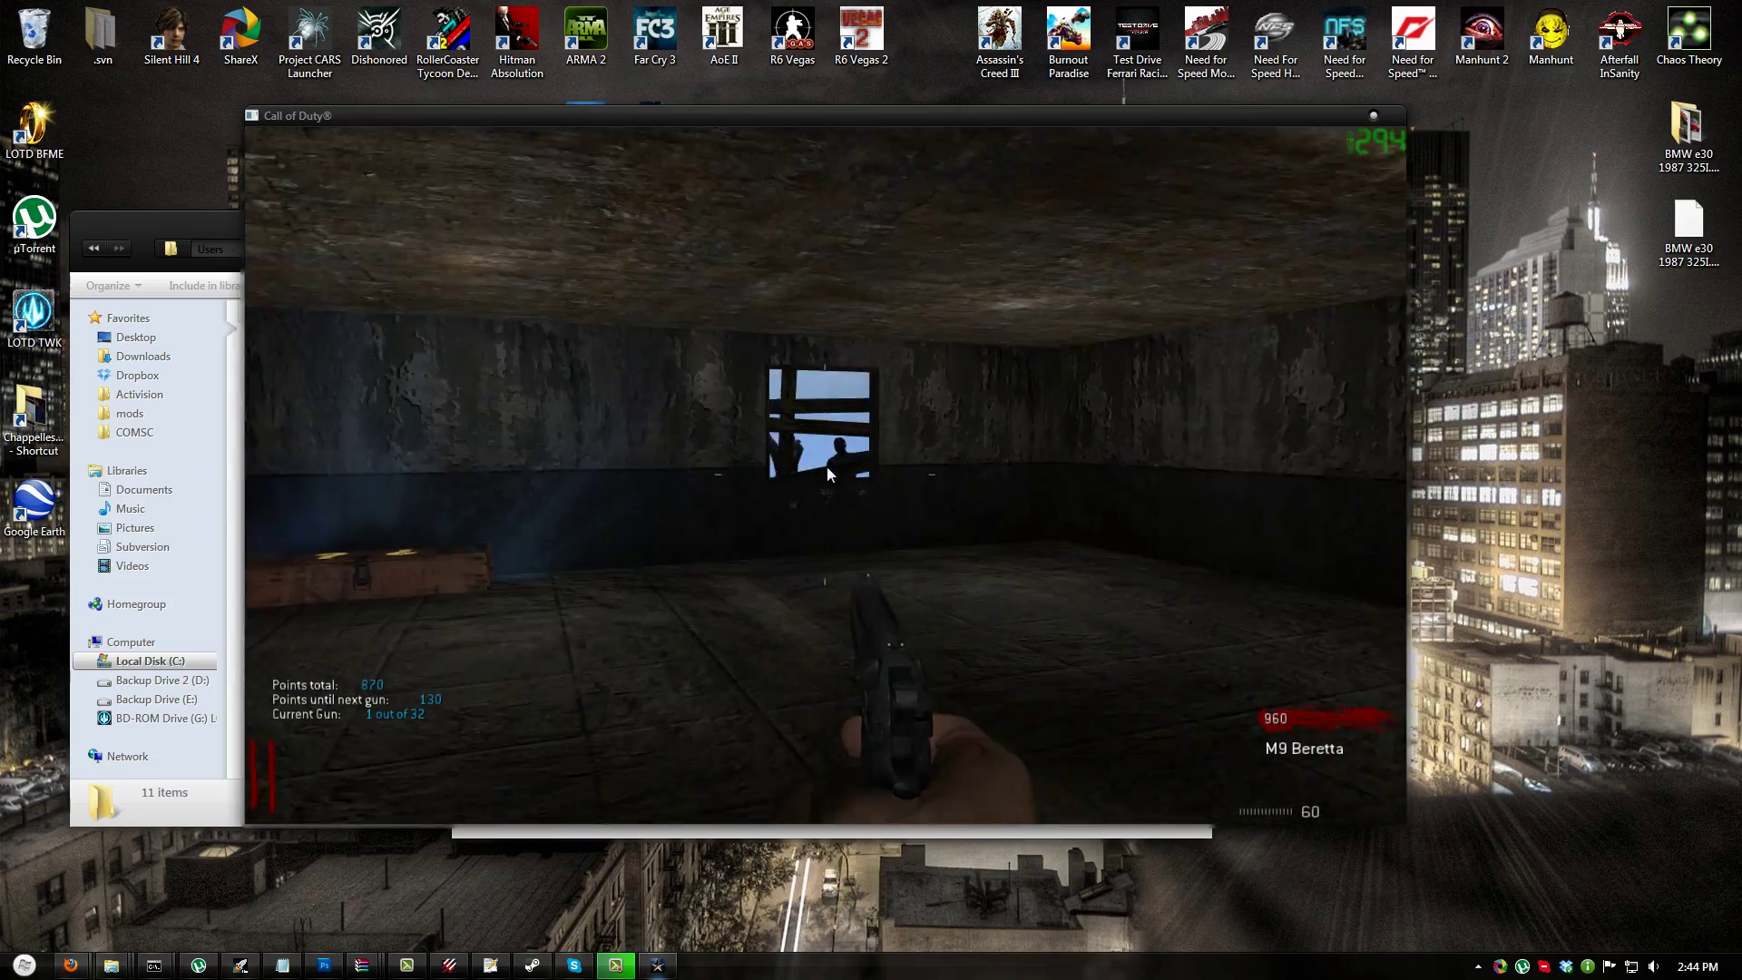
key(w)
right_click(826, 475)
click(826, 475)
click(825, 475)
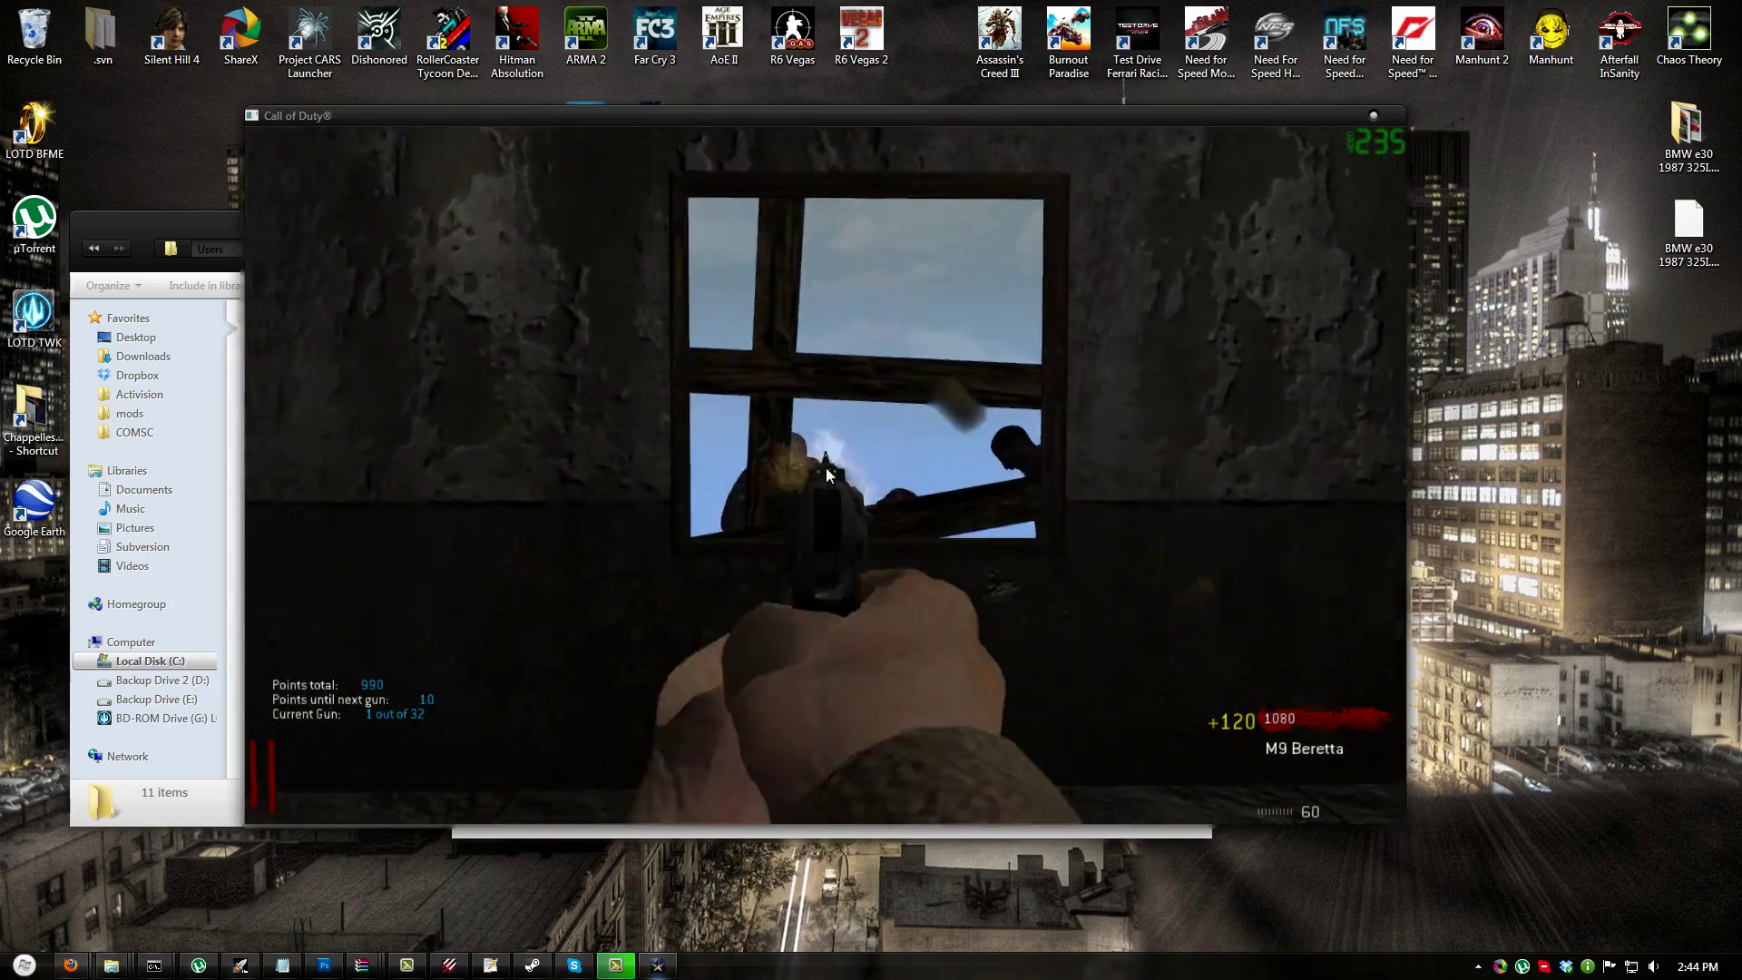
click(826, 474)
click(826, 474)
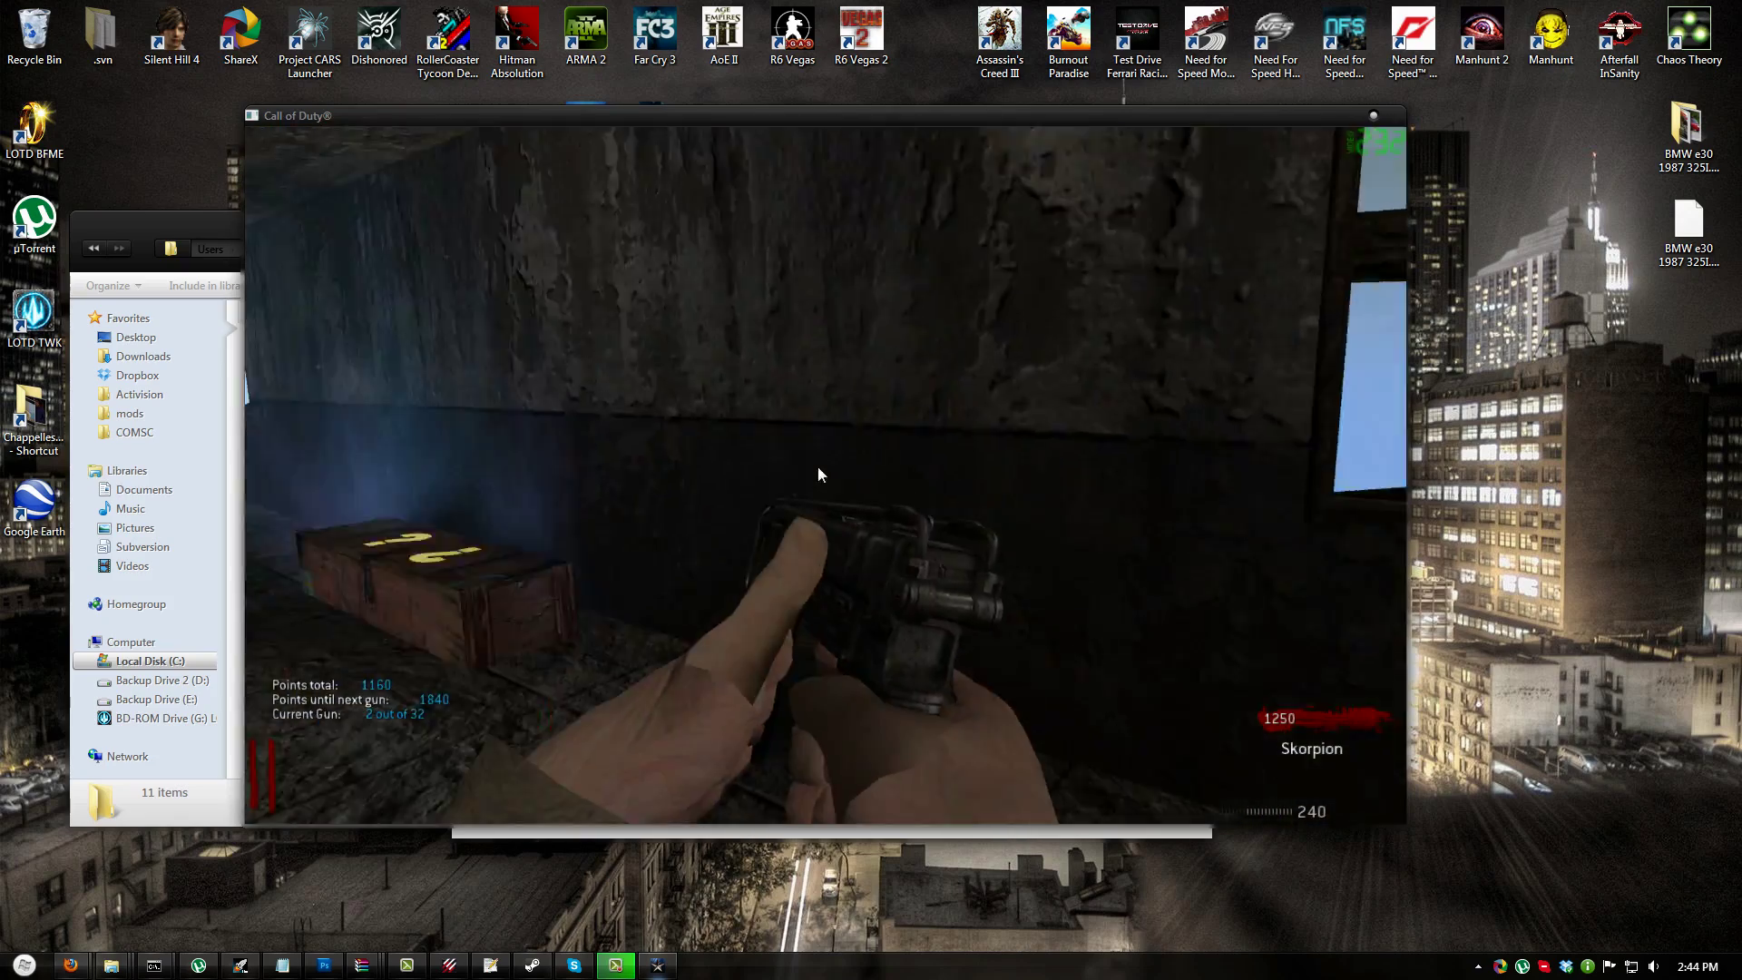
- Shoot the zombies entering the room with the Skorpion and collect the Upgrade Gun powerup
key(w)
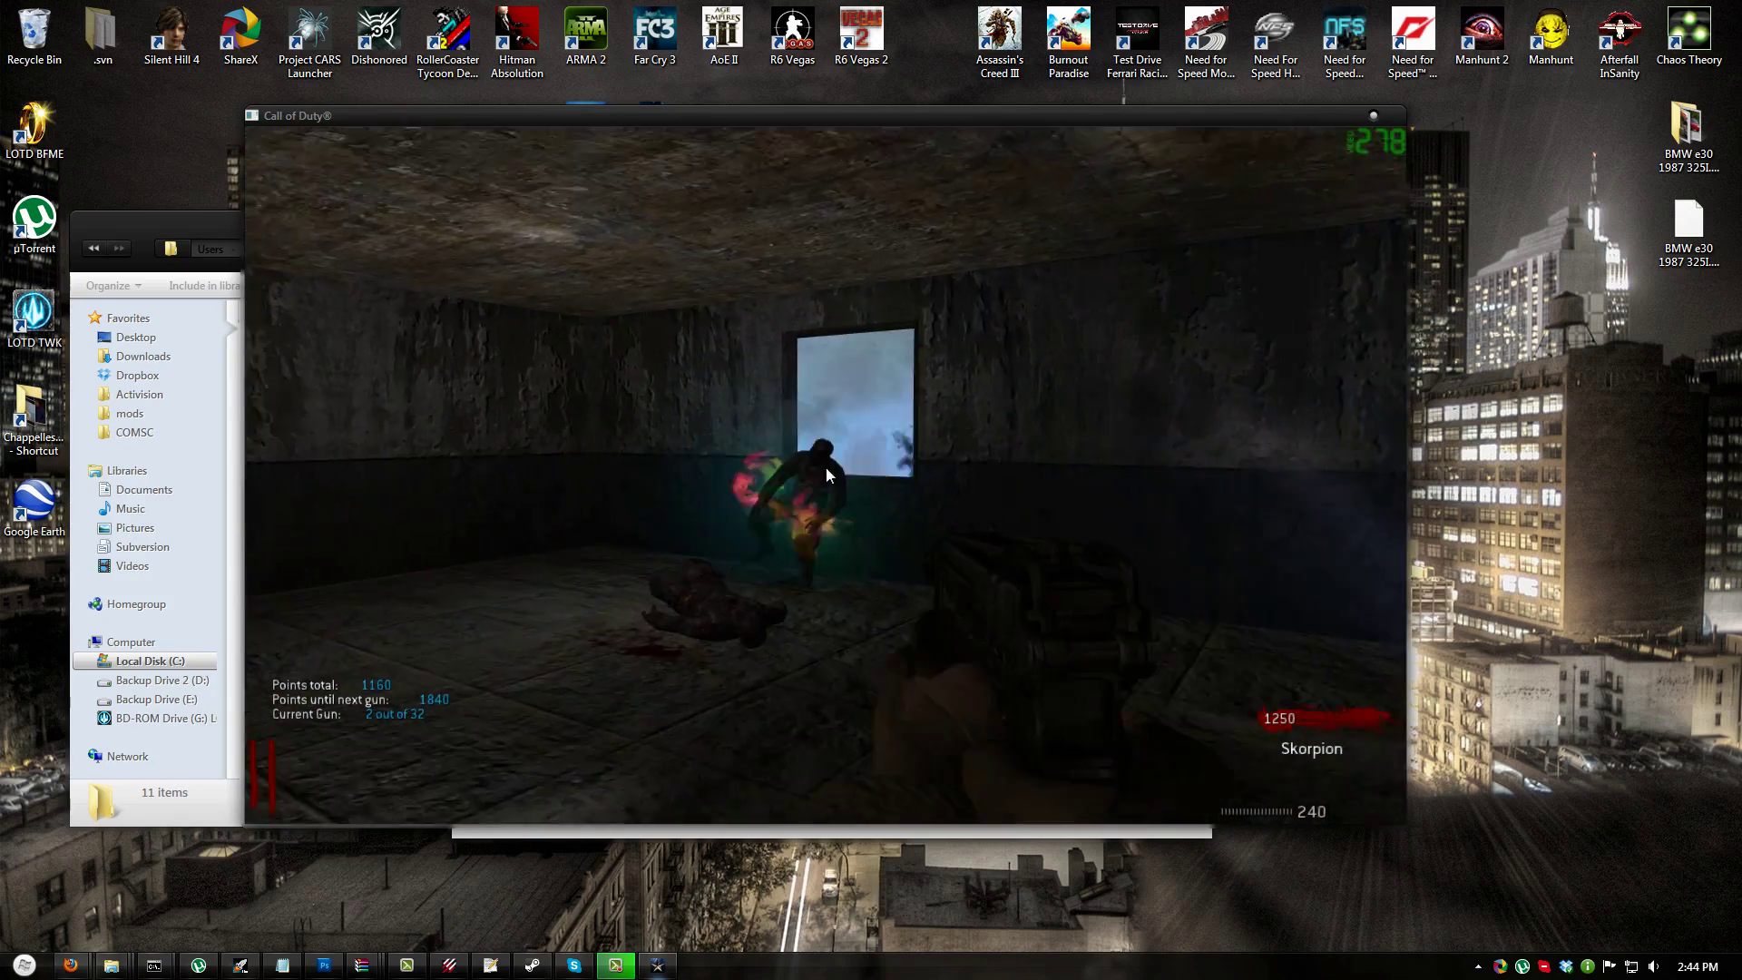
right_click(827, 473)
click(828, 472)
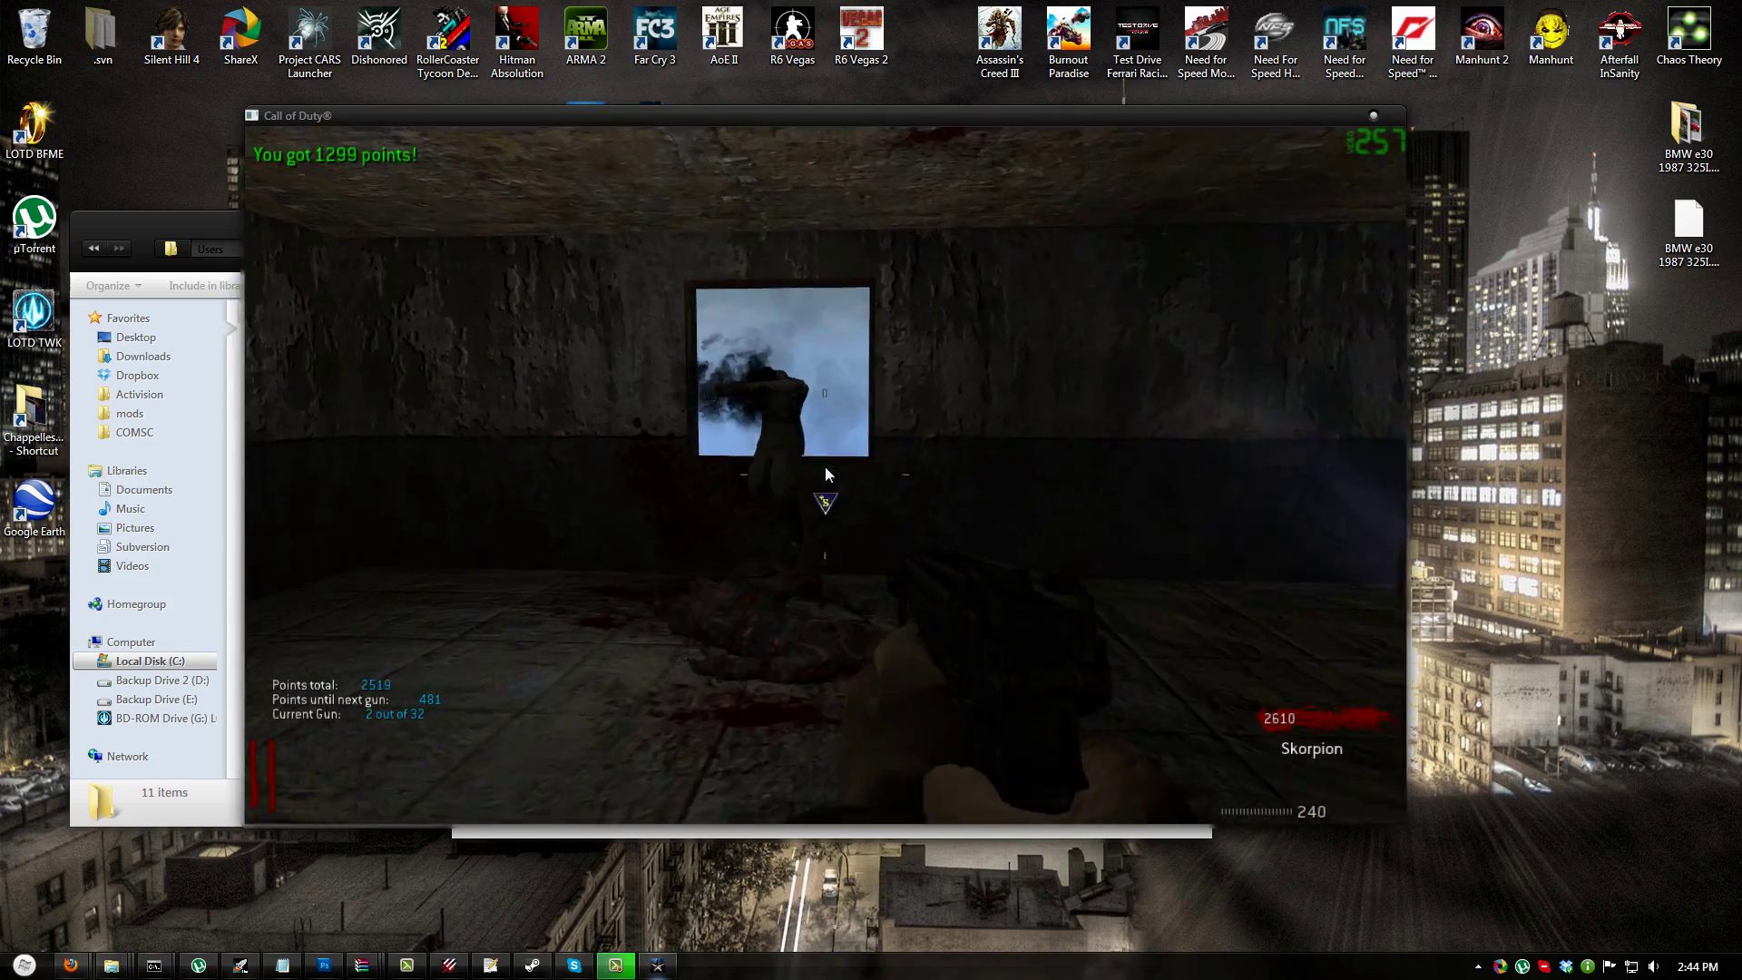
right_click(827, 473)
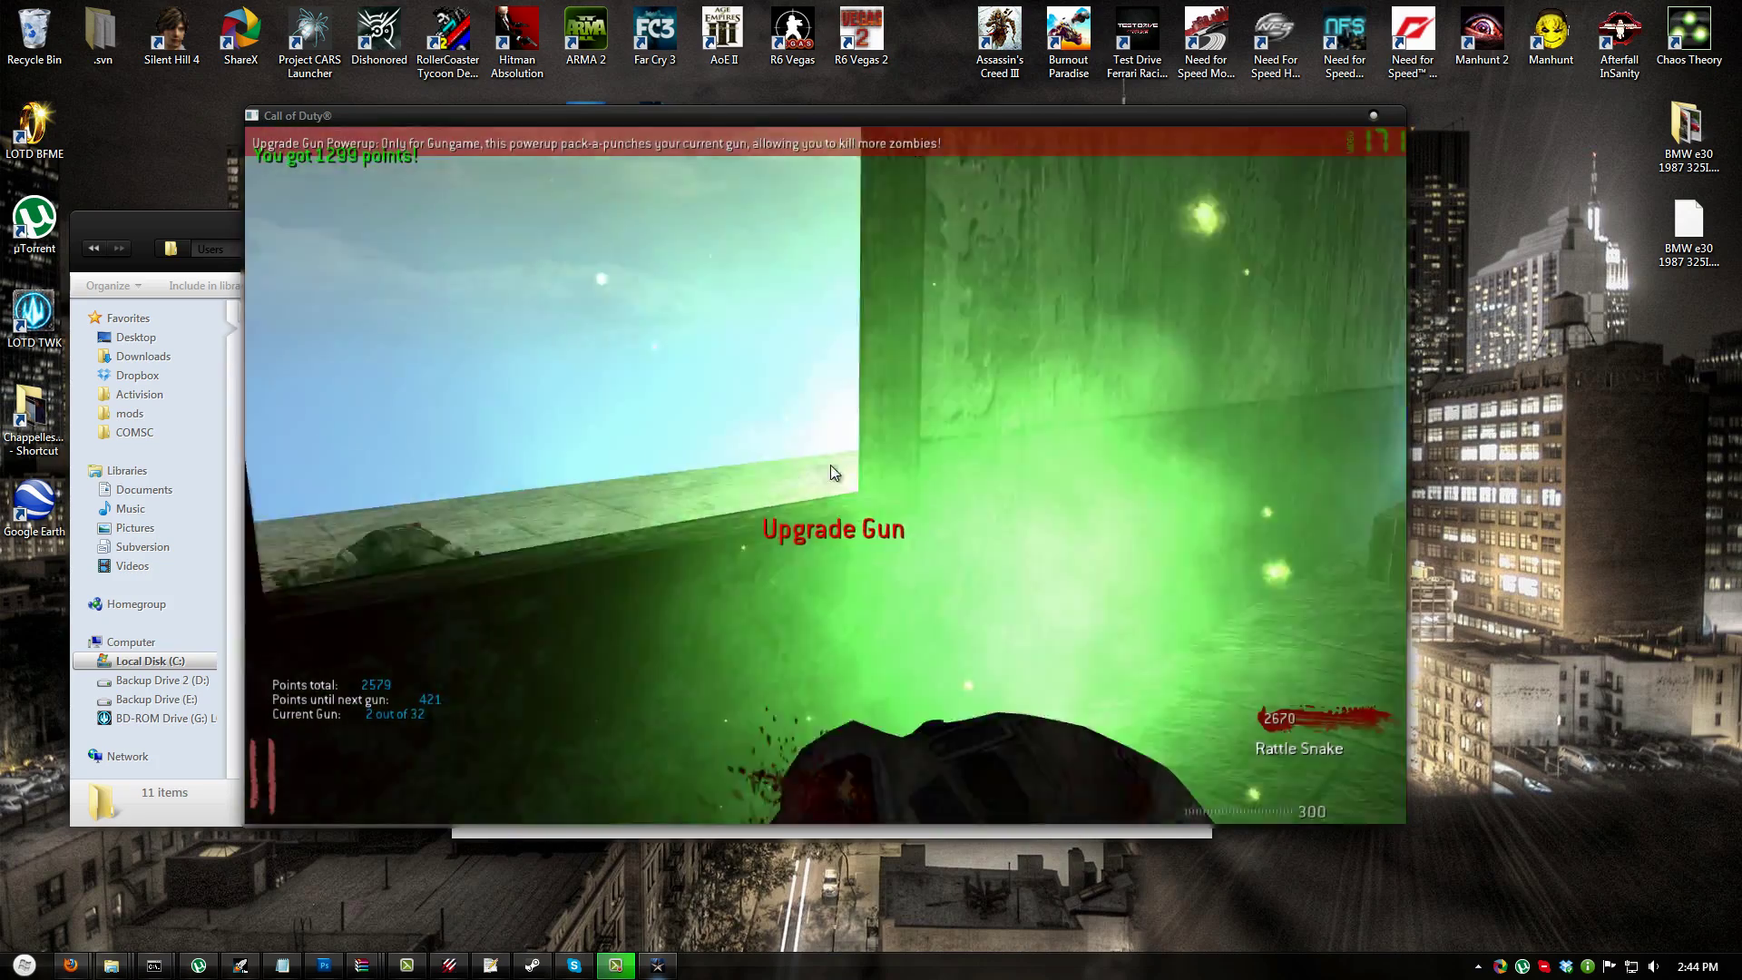